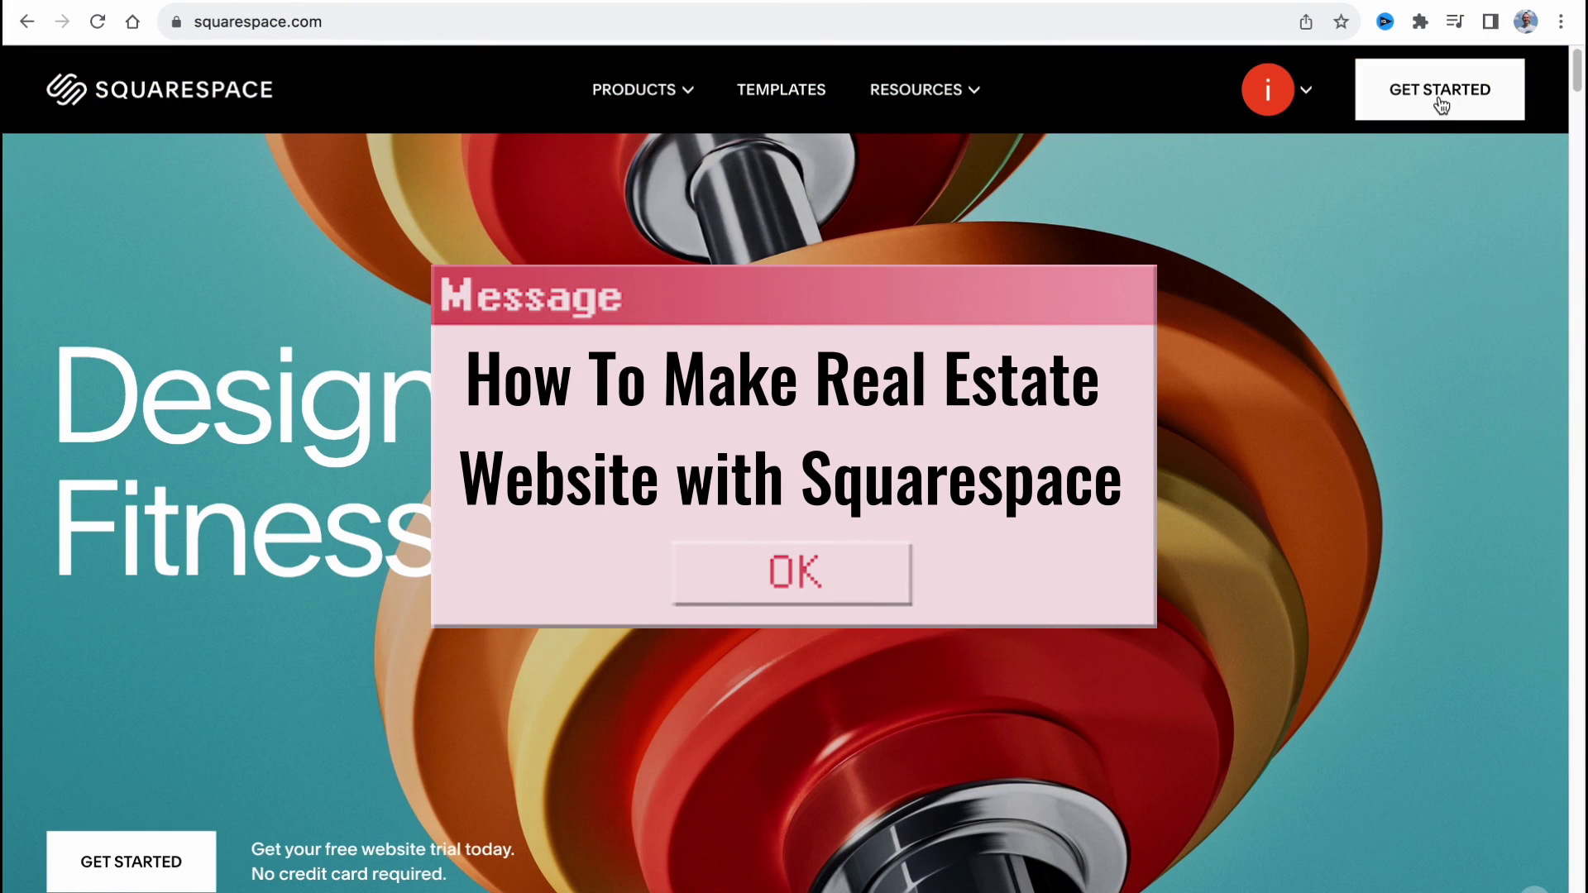
Step: Scroll down the squarespace.com marketing home page and back up a little
{"action": "scroll", "coordinate": [996, 546], "scroll_direction": "down", "scroll_amount": 5}
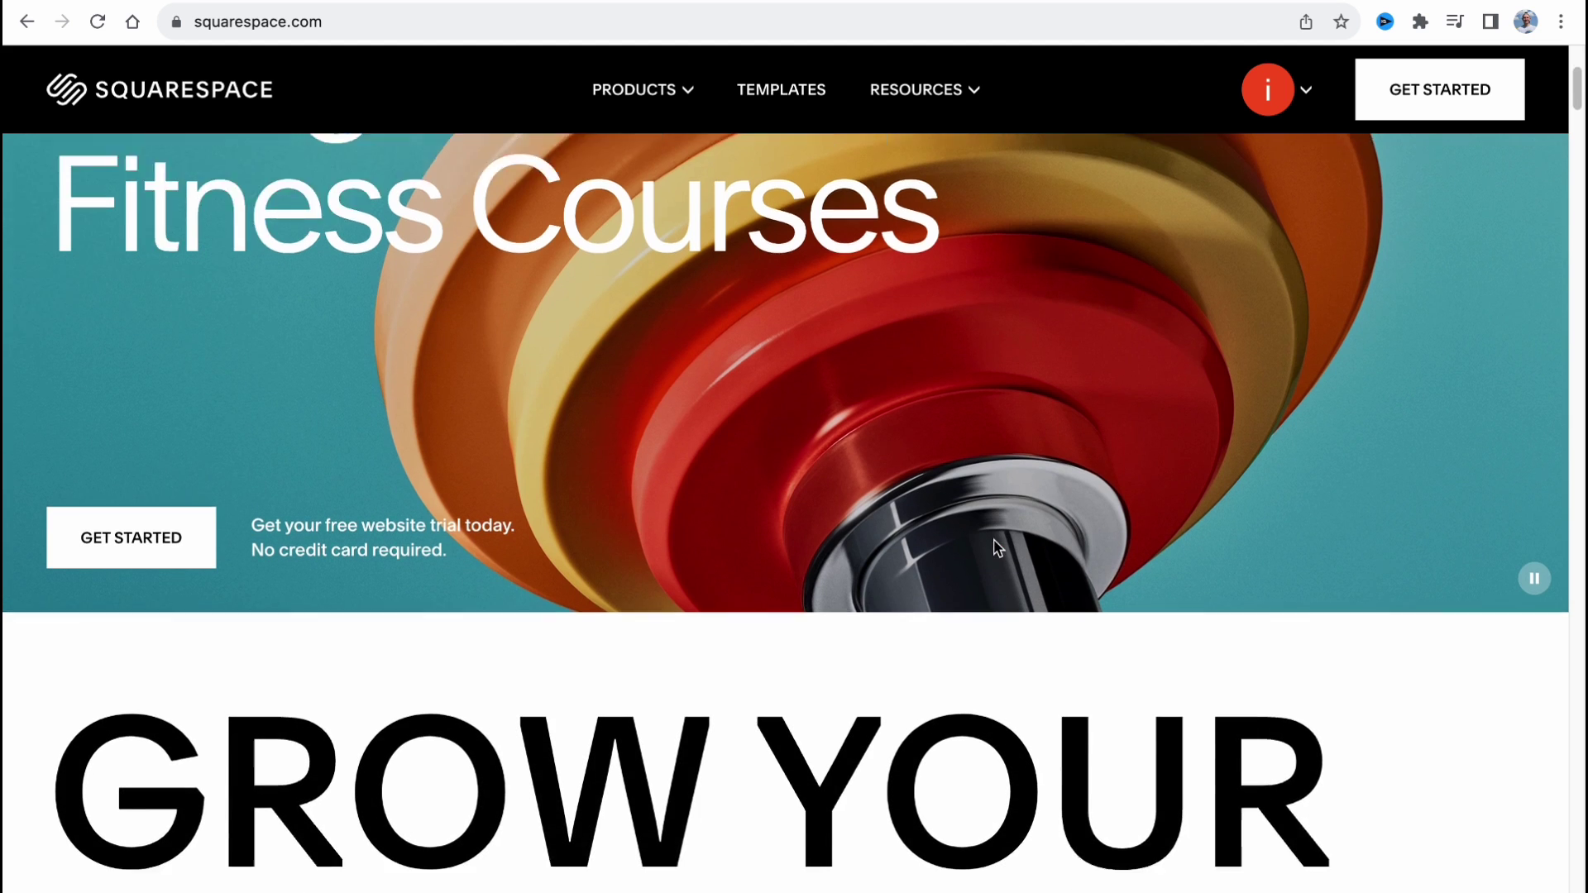
{"action": "scroll", "coordinate": [996, 544], "scroll_direction": "down", "scroll_amount": 5}
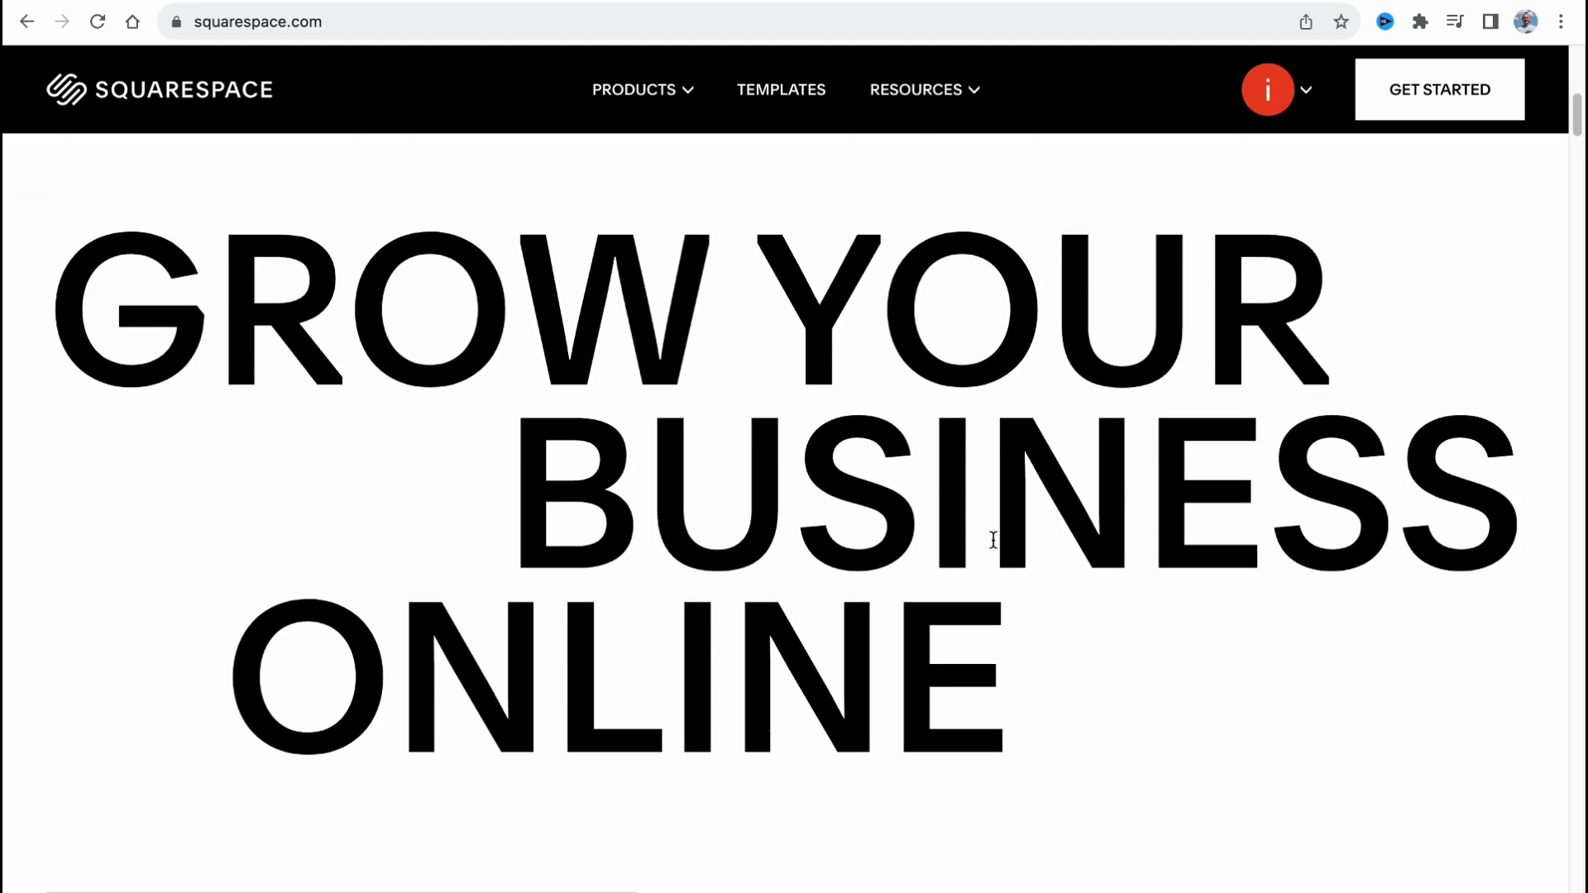
{"action": "scroll", "coordinate": [993, 539], "scroll_direction": "down", "scroll_amount": 7}
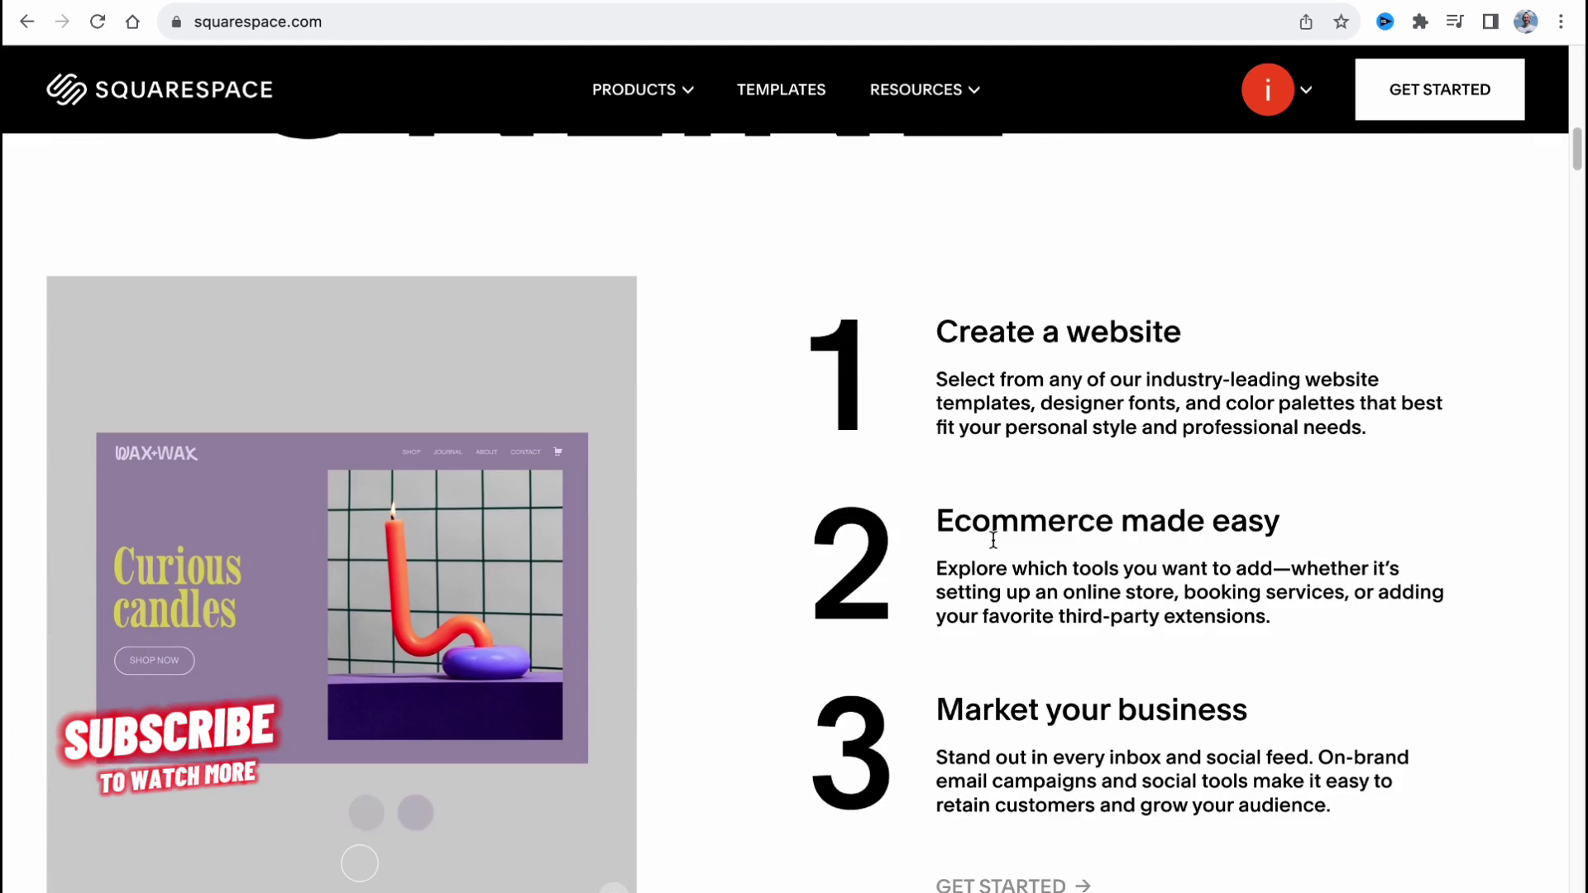
{"action": "scroll", "coordinate": [994, 539], "scroll_direction": "down", "scroll_amount": 4}
{"action": "scroll", "coordinate": [985, 547], "scroll_direction": "up", "scroll_amount": 20}
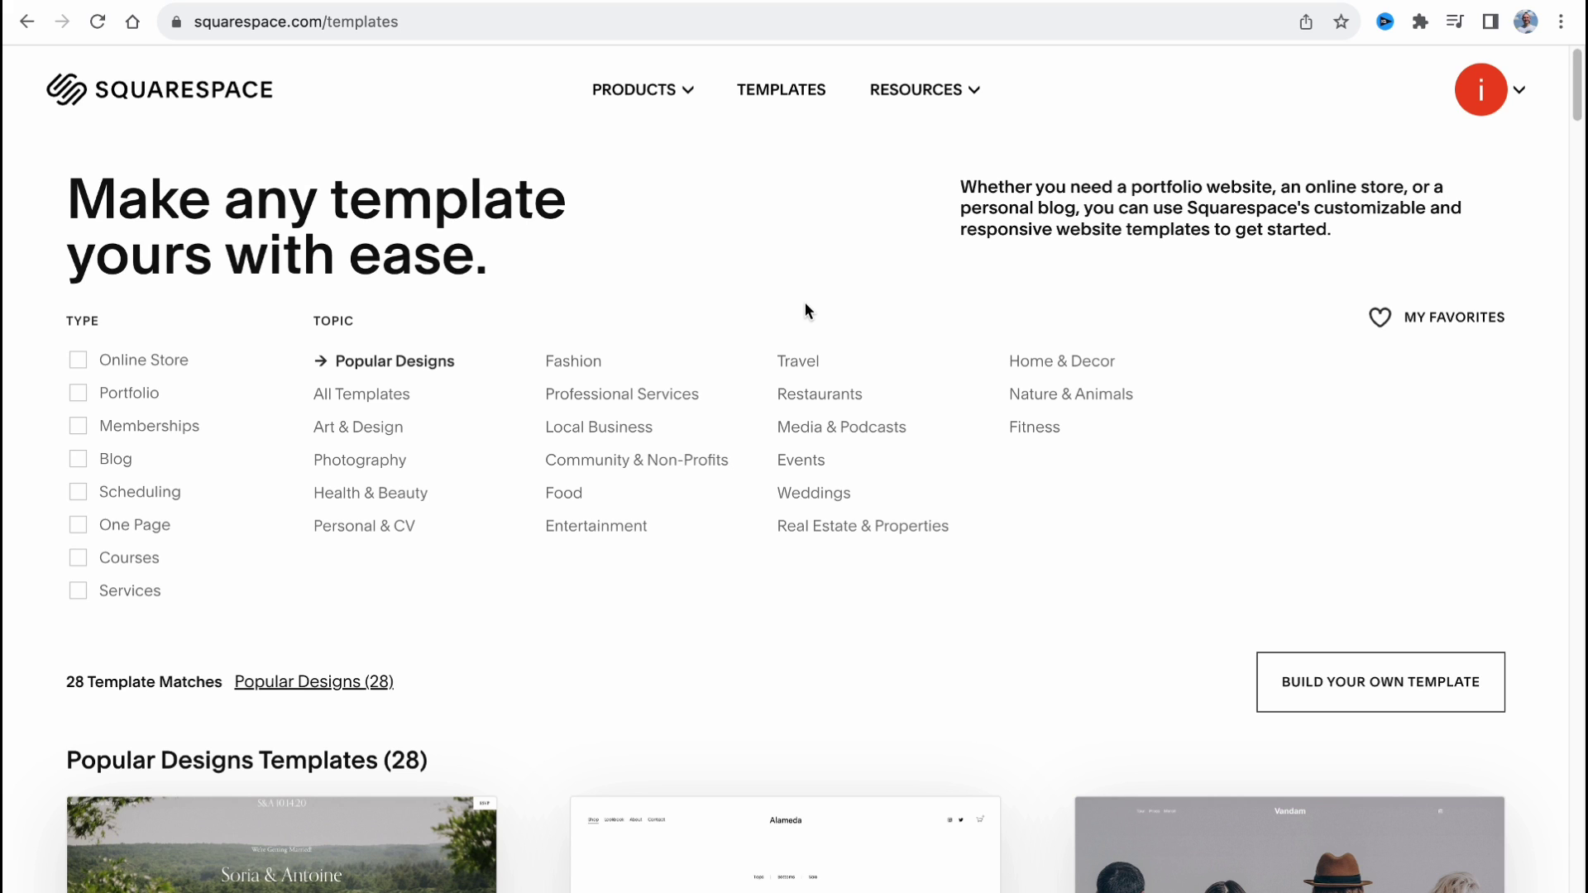
Step: Scroll the Templates gallery and clear a stray text selection on the page
{"action": "scroll", "coordinate": [805, 306], "scroll_direction": "down", "scroll_amount": 1}
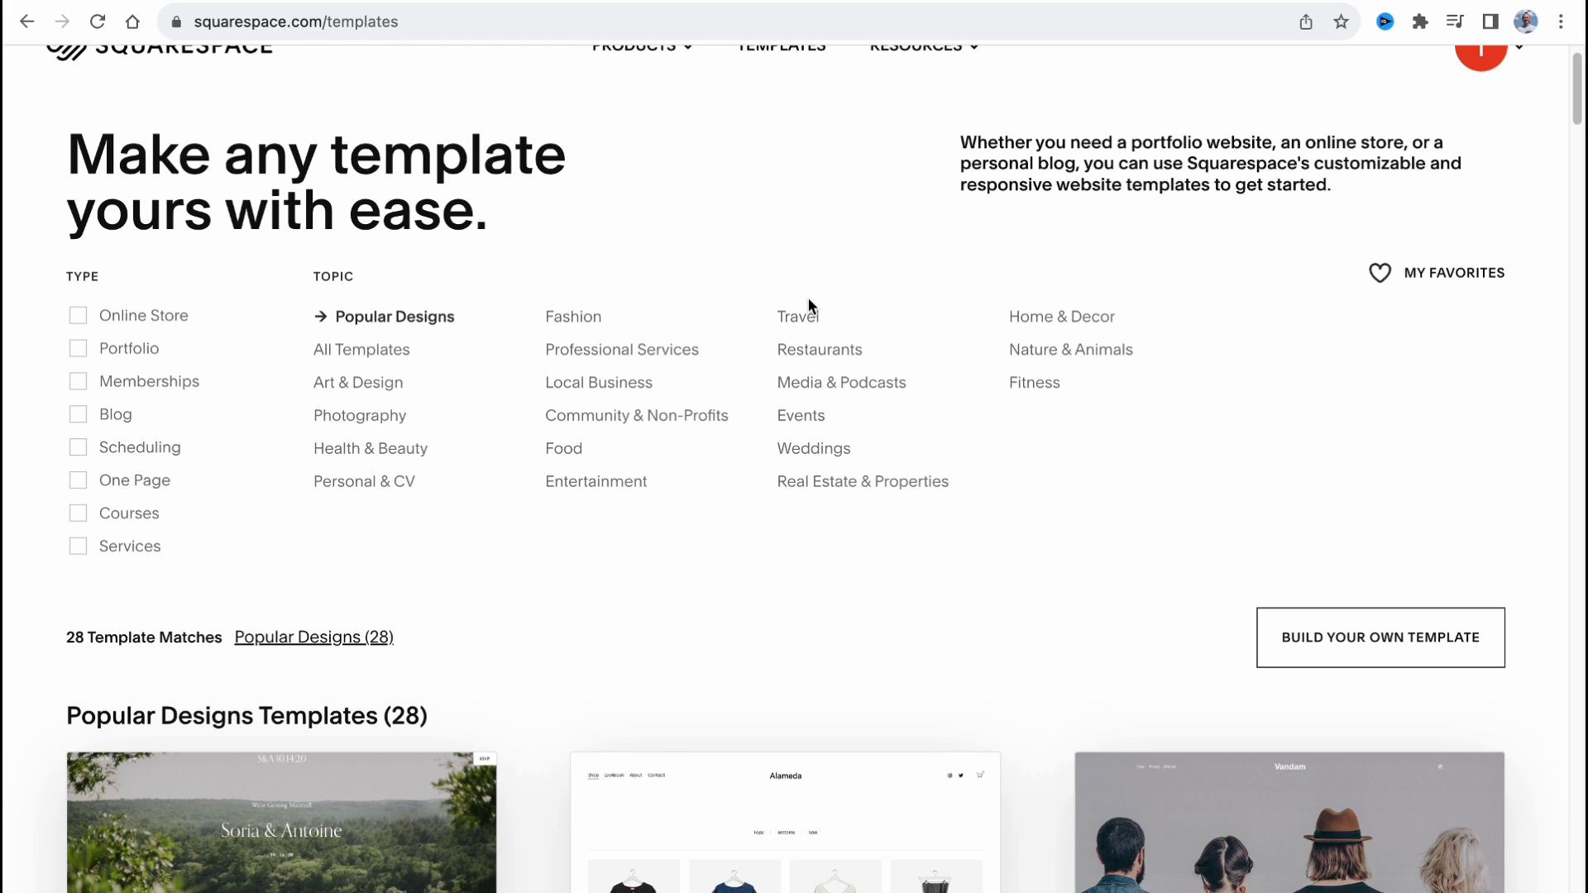
{"action": "scroll", "coordinate": [771, 298], "scroll_direction": "up", "scroll_amount": 1}
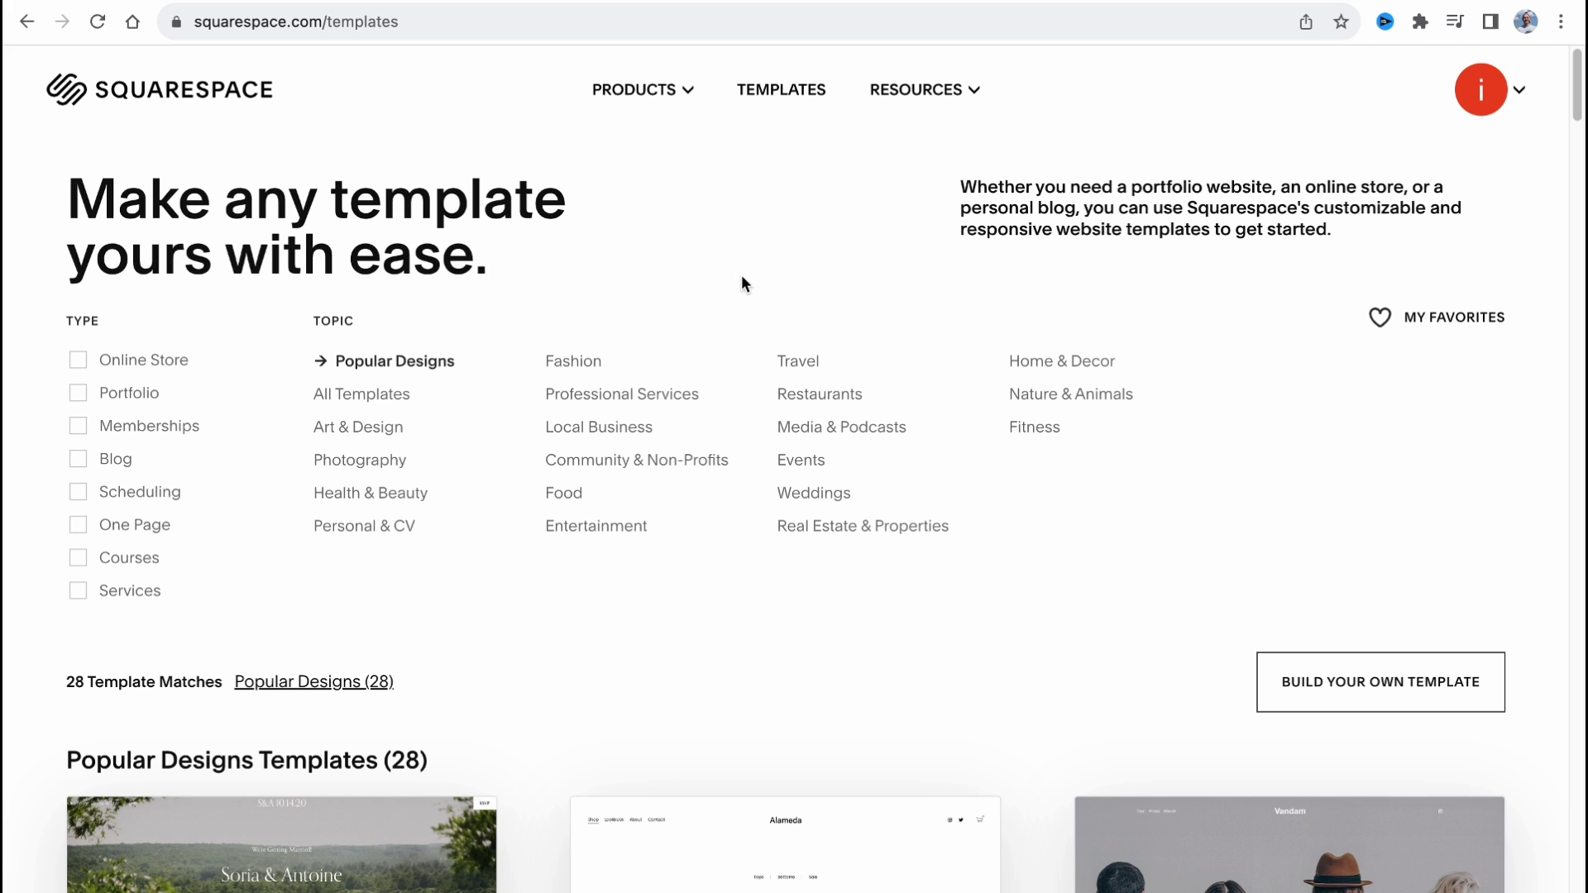
{"action": "left_click_drag", "start_coordinate": [303, 297], "coordinate": [1134, 493]}
{"action": "left_click", "coordinate": [1008, 665]}
Step: Filter templates to Real Estate & Properties and scroll through the six matching designs
{"action": "left_click", "coordinate": [852, 534]}
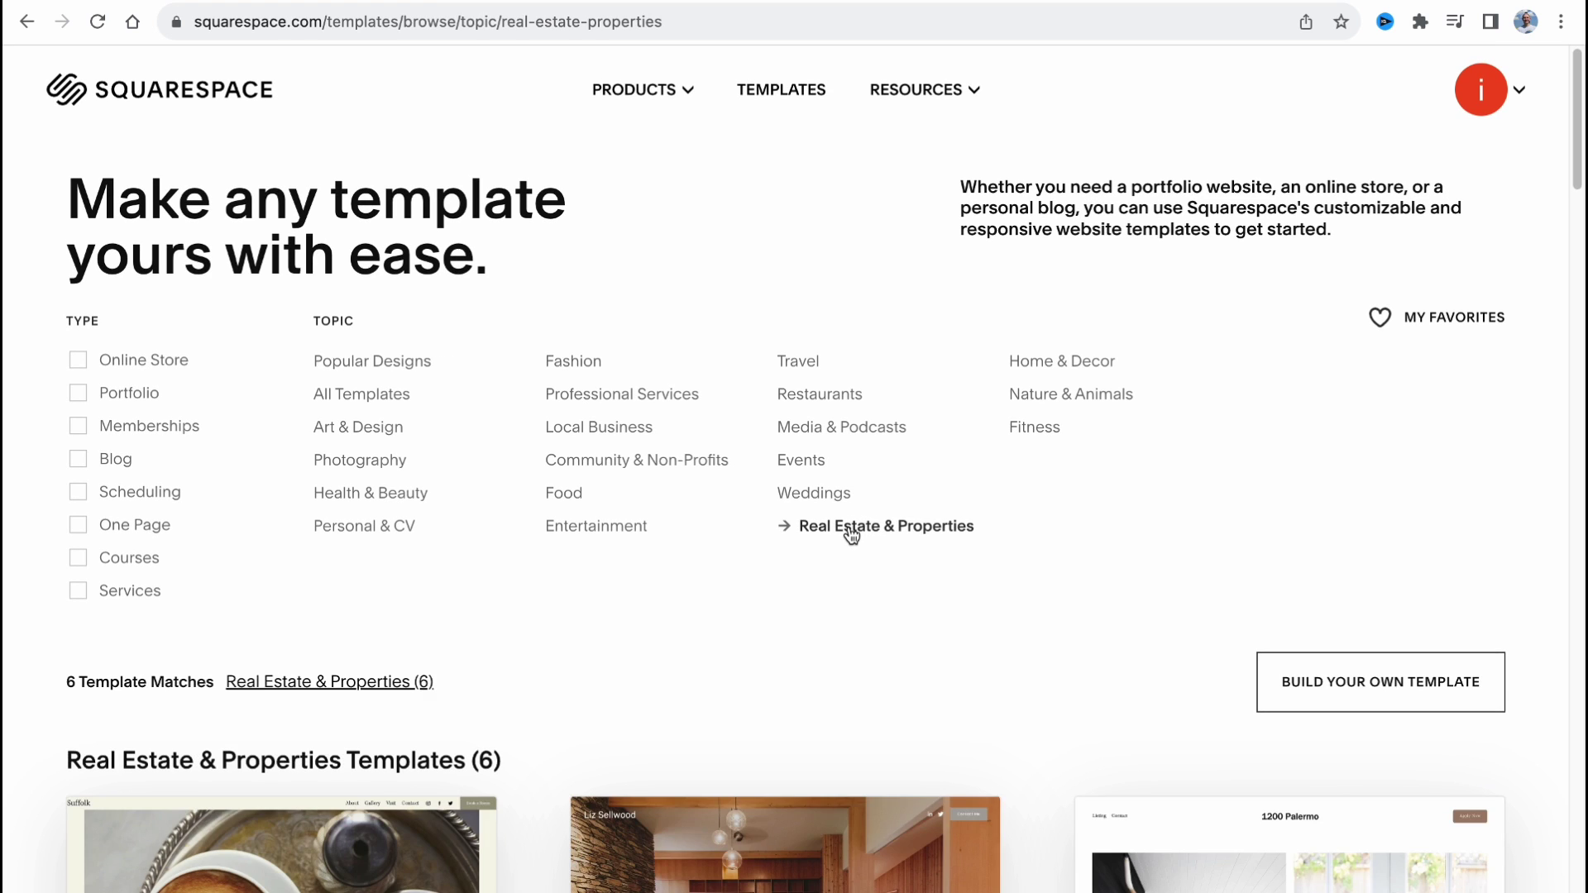
{"action": "scroll", "coordinate": [827, 653], "scroll_direction": "down", "scroll_amount": 3}
{"action": "scroll", "coordinate": [769, 507], "scroll_direction": "down", "scroll_amount": 1}
{"action": "scroll", "coordinate": [816, 364], "scroll_direction": "down", "scroll_amount": 9}
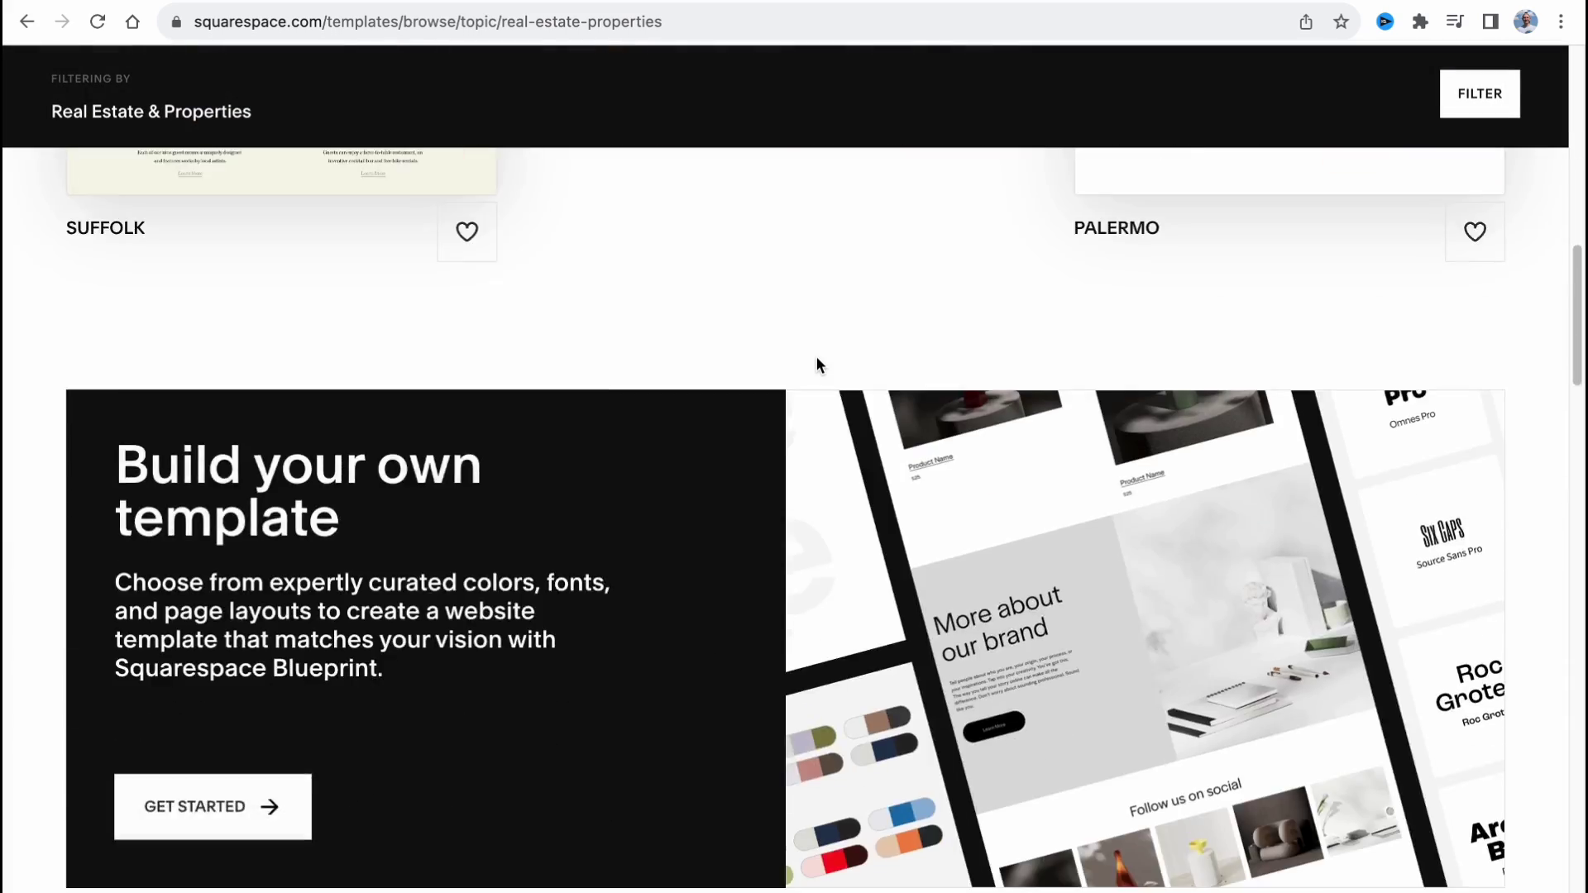
{"action": "scroll", "coordinate": [816, 356], "scroll_direction": "up", "scroll_amount": 10}
{"action": "scroll", "coordinate": [816, 353], "scroll_direction": "down", "scroll_amount": 2}
{"action": "scroll", "coordinate": [385, 315], "scroll_direction": "down", "scroll_amount": 4}
{"action": "scroll", "coordinate": [424, 340], "scroll_direction": "up", "scroll_amount": 3}
{"action": "scroll", "coordinate": [1158, 537], "scroll_direction": "down", "scroll_amount": 20}
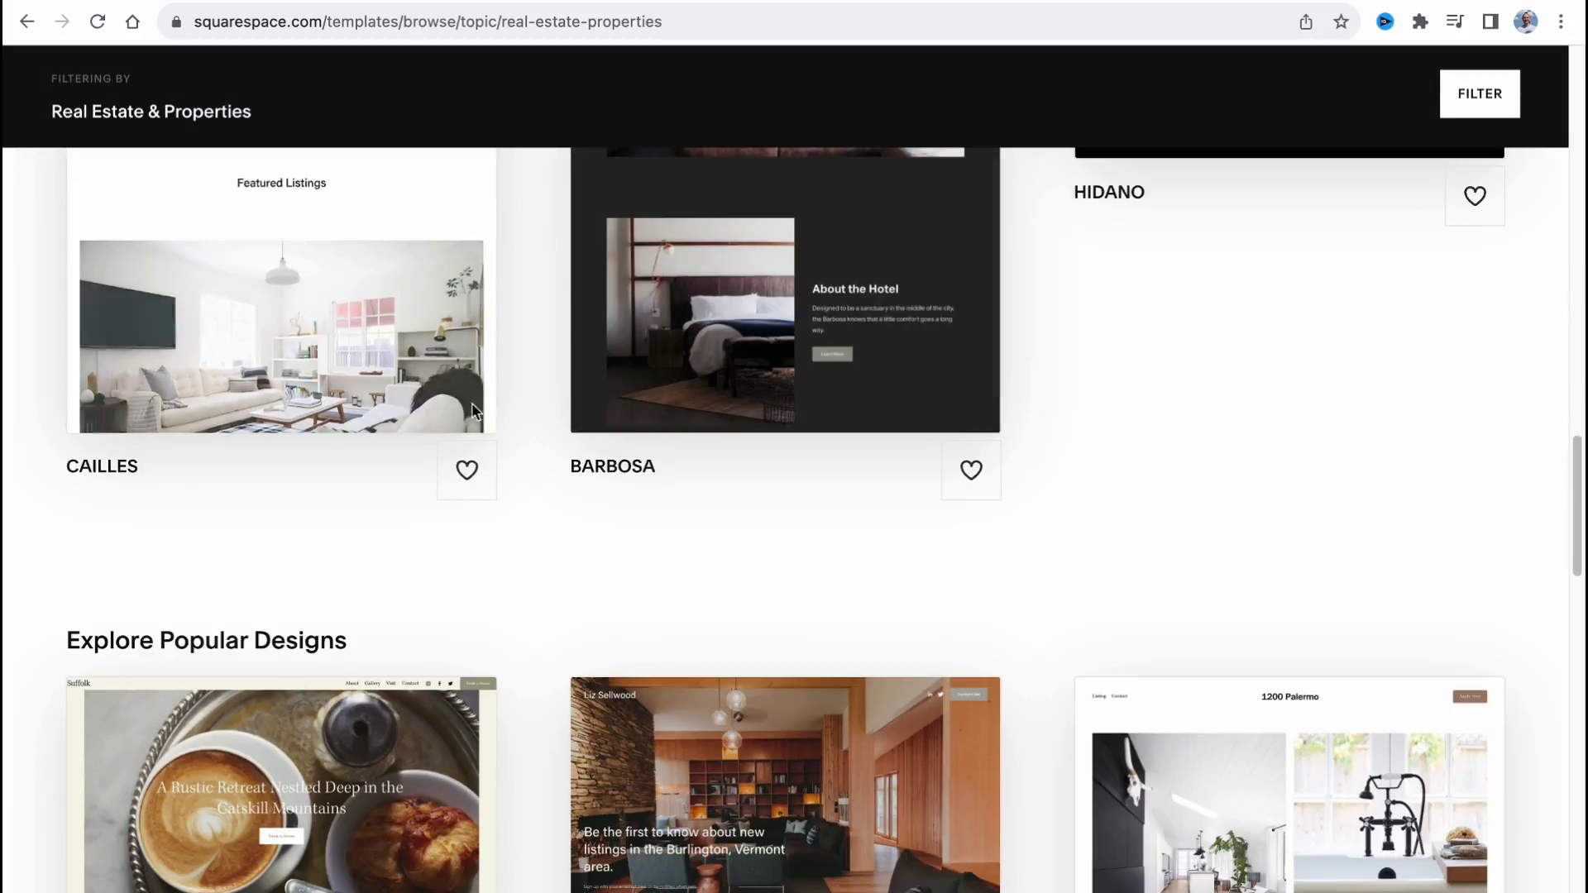
{"action": "scroll", "coordinate": [525, 418], "scroll_direction": "up", "scroll_amount": 10}
{"action": "scroll", "coordinate": [1292, 514], "scroll_direction": "up", "scroll_amount": 13}
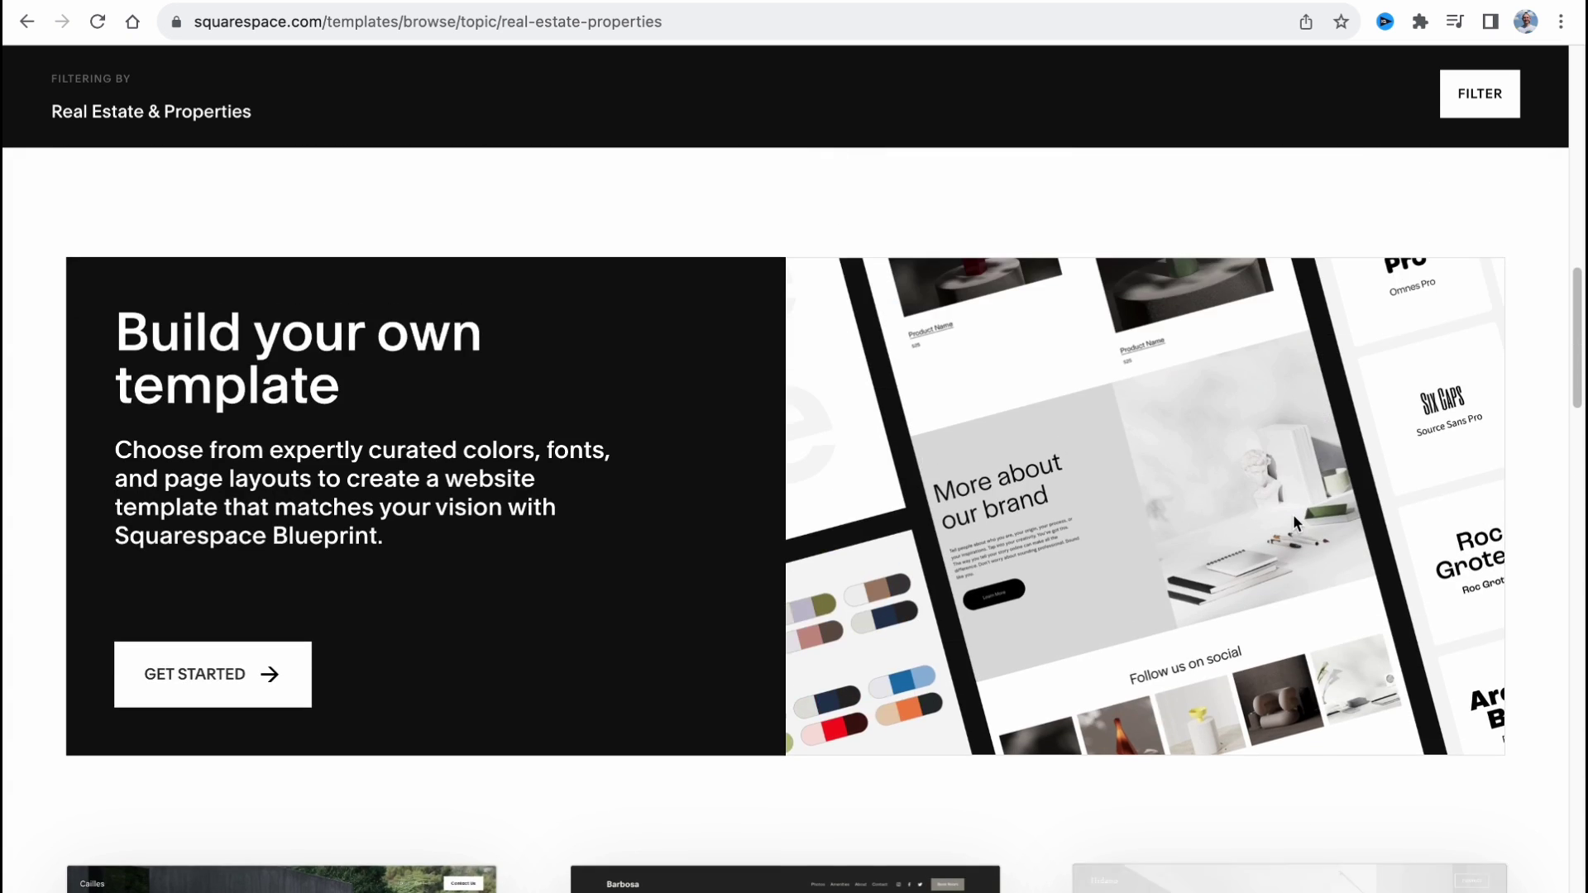
{"action": "scroll", "coordinate": [1198, 468], "scroll_direction": "up", "scroll_amount": 3}
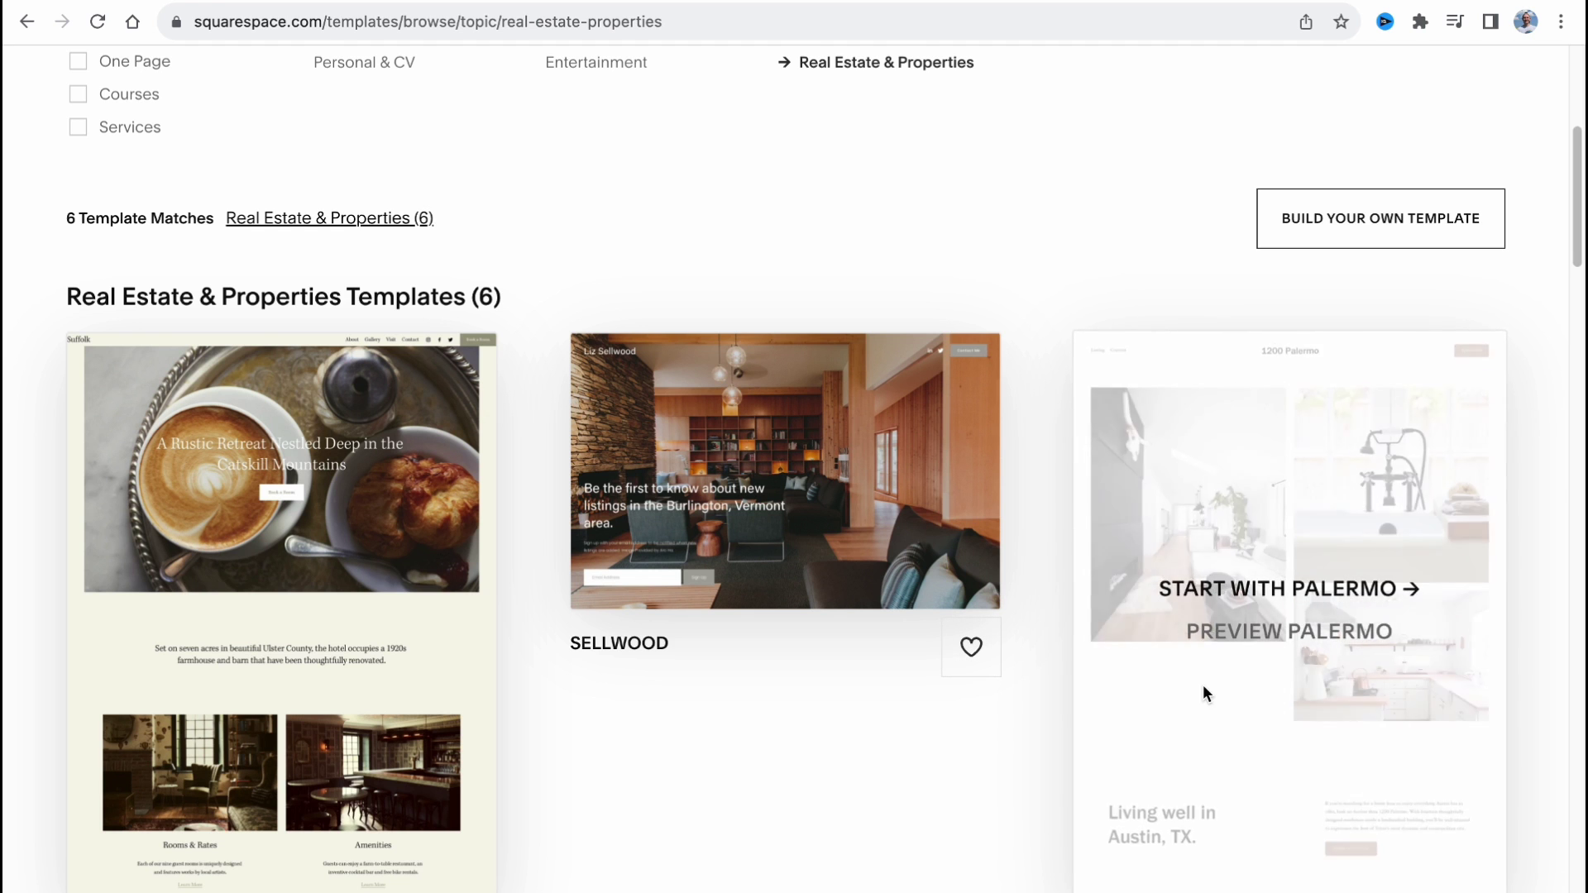
Step: Bring the Cailles template card into view to open its preview
{"action": "scroll", "coordinate": [1203, 684], "scroll_direction": "down", "scroll_amount": 10}
{"action": "scroll", "coordinate": [1125, 673], "scroll_direction": "down", "scroll_amount": 10}
{"action": "scroll", "coordinate": [1109, 672], "scroll_direction": "up", "scroll_amount": 4}
{"action": "scroll", "coordinate": [1108, 672], "scroll_direction": "up", "scroll_amount": 5}
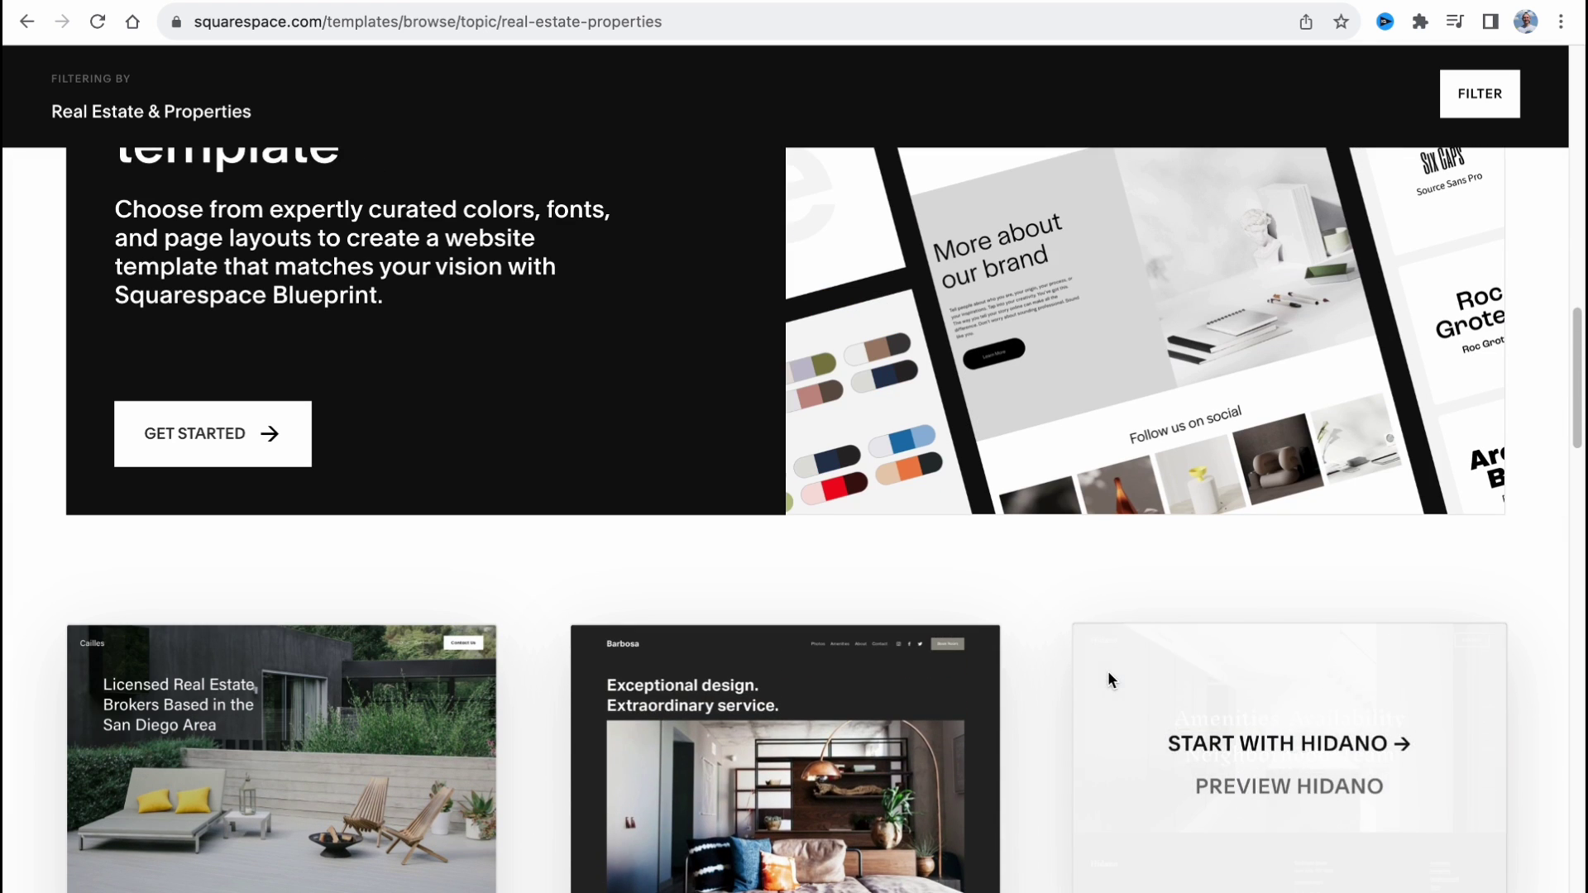
{"action": "mouse_move", "coordinate": [693, 649]}
{"action": "scroll", "coordinate": [669, 638], "scroll_direction": "down", "scroll_amount": 5}
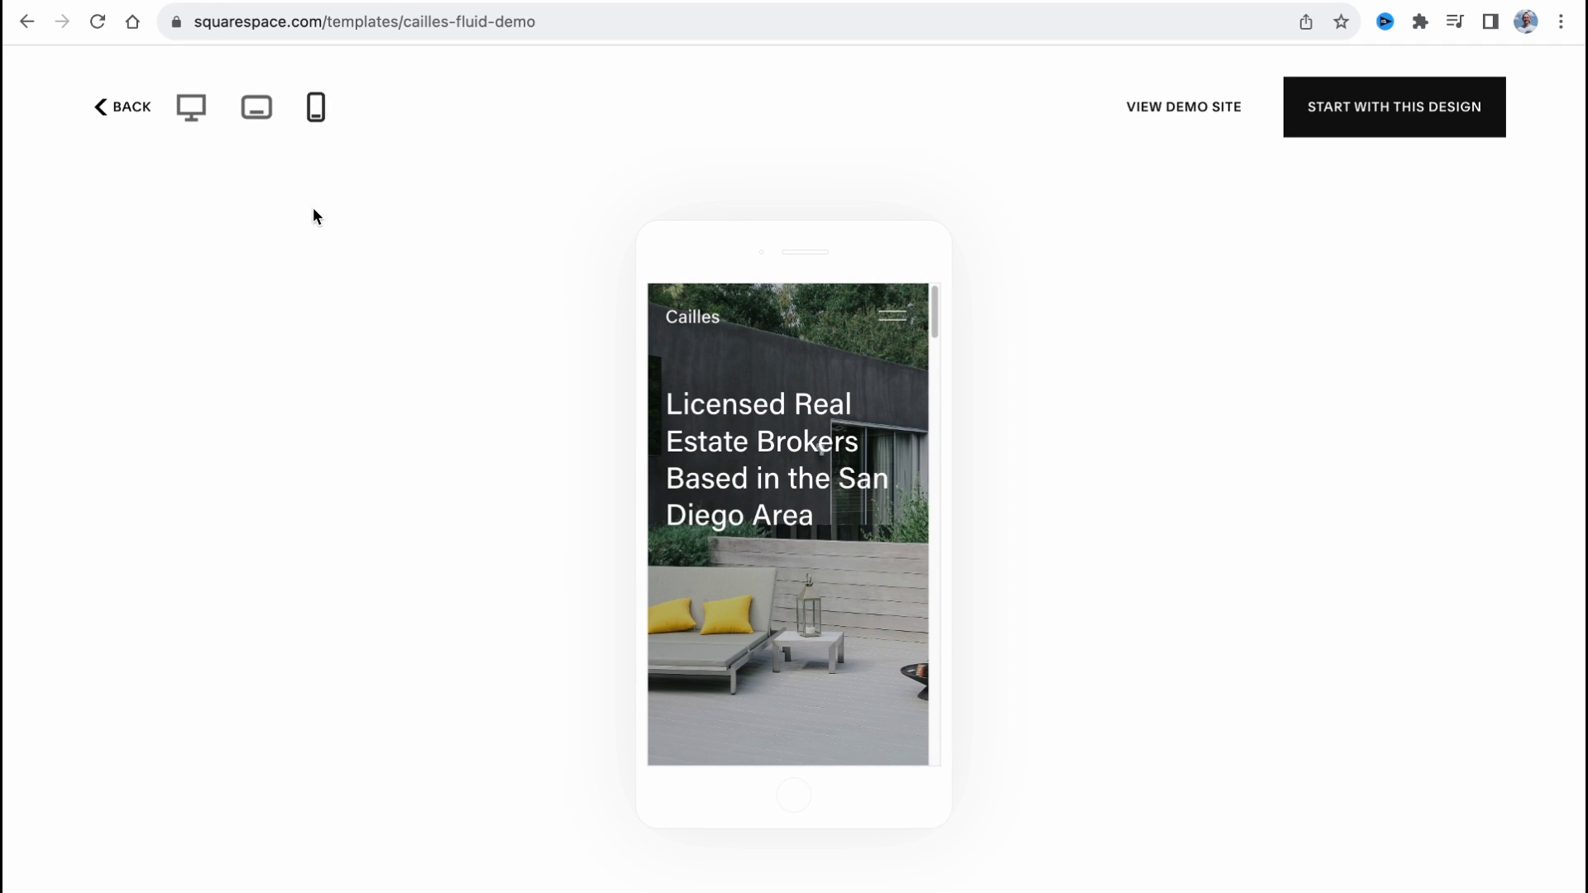
Step: View the Cailles preview at tablet size, then switch back to desktop size
{"action": "left_click", "coordinate": [263, 112]}
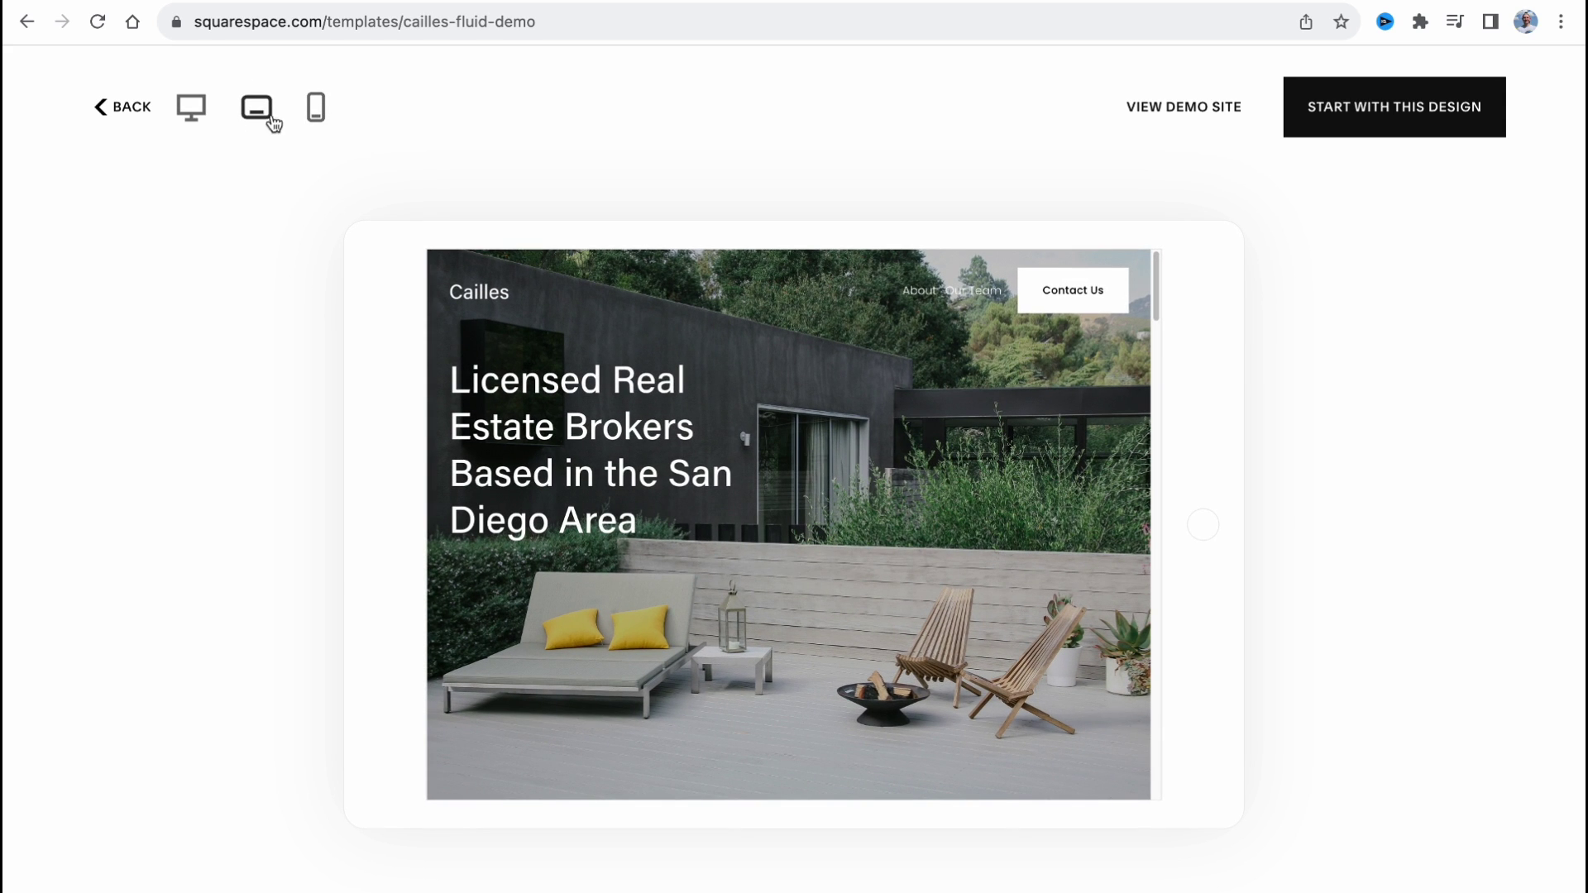
{"action": "left_click", "coordinate": [191, 107]}
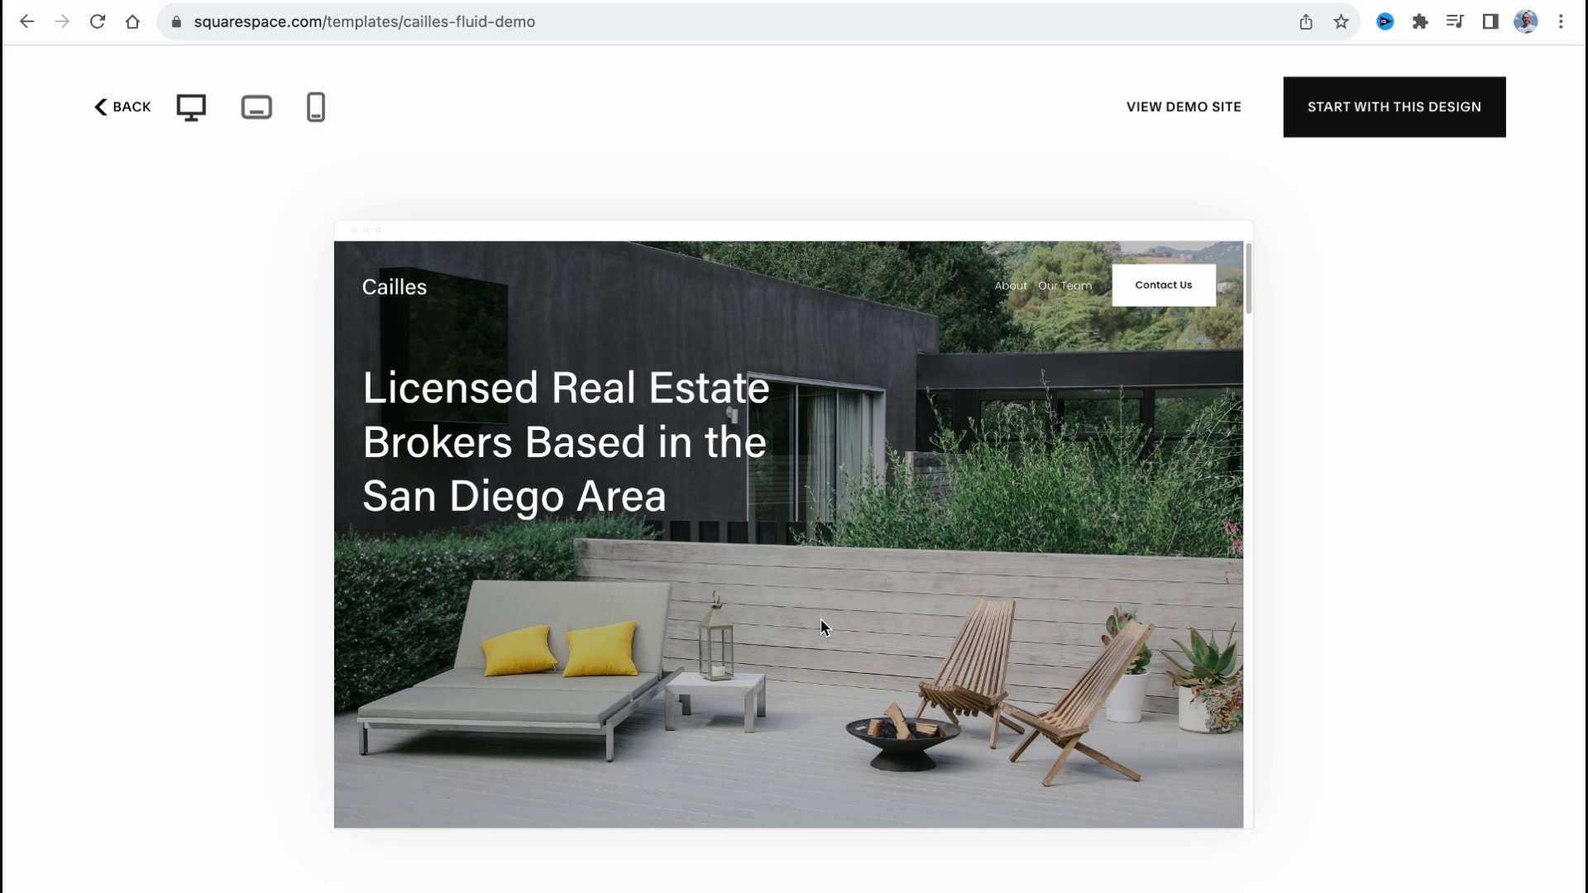
Step: Start a site from Cailles titled 'HelperMans Real Estate' and finish the welcome tips
{"action": "left_click", "coordinate": [1423, 134]}
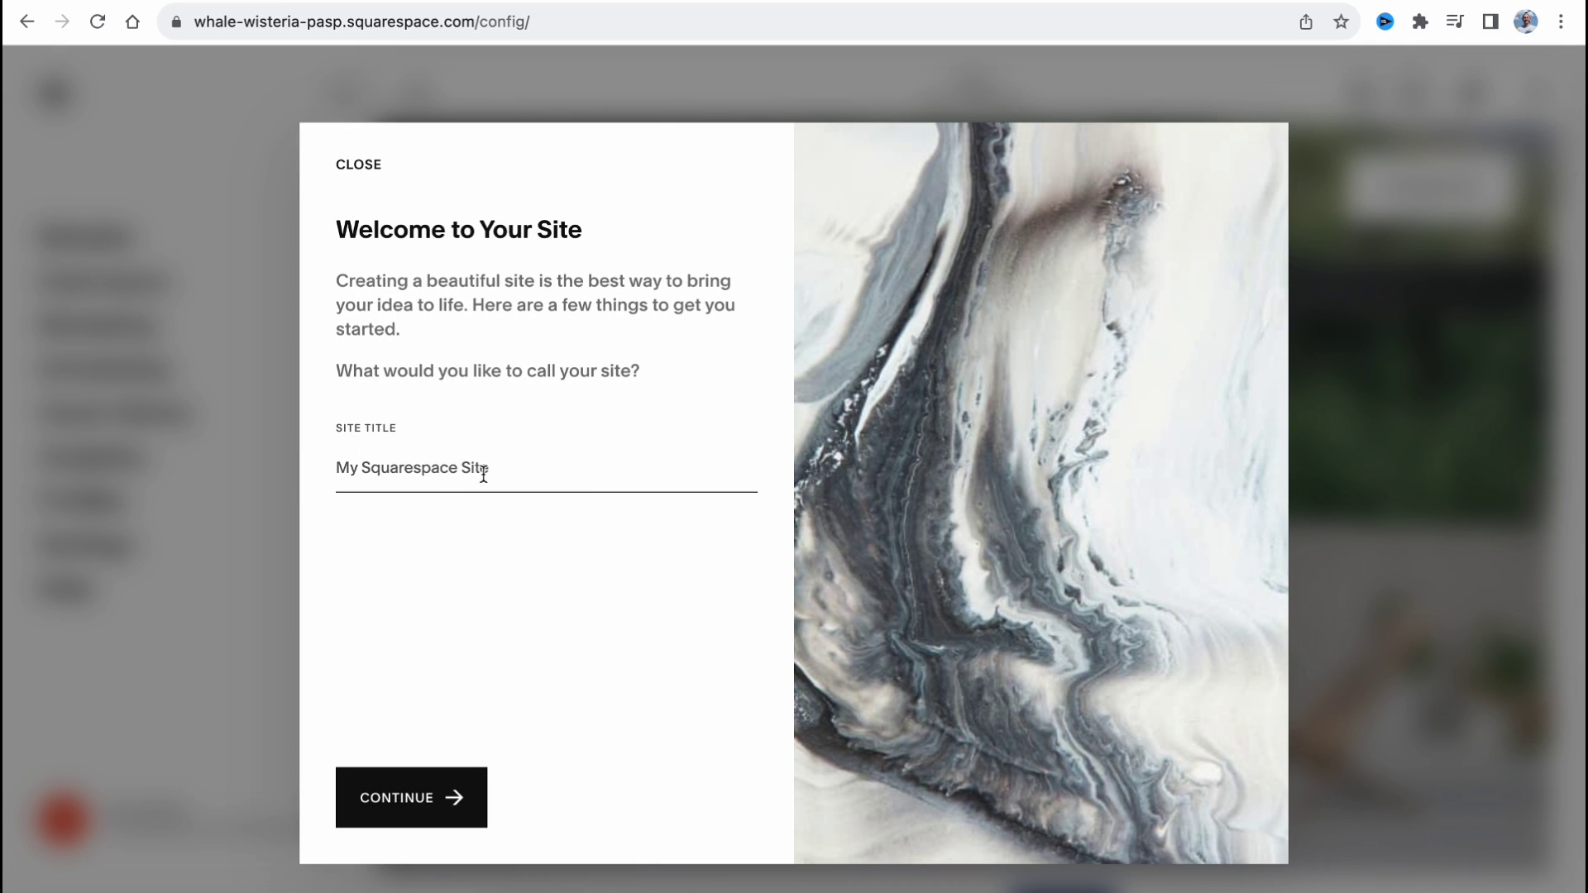
{"action": "type", "text": "HelperMans Real Estate"}
{"action": "left_click", "coordinate": [378, 822]}
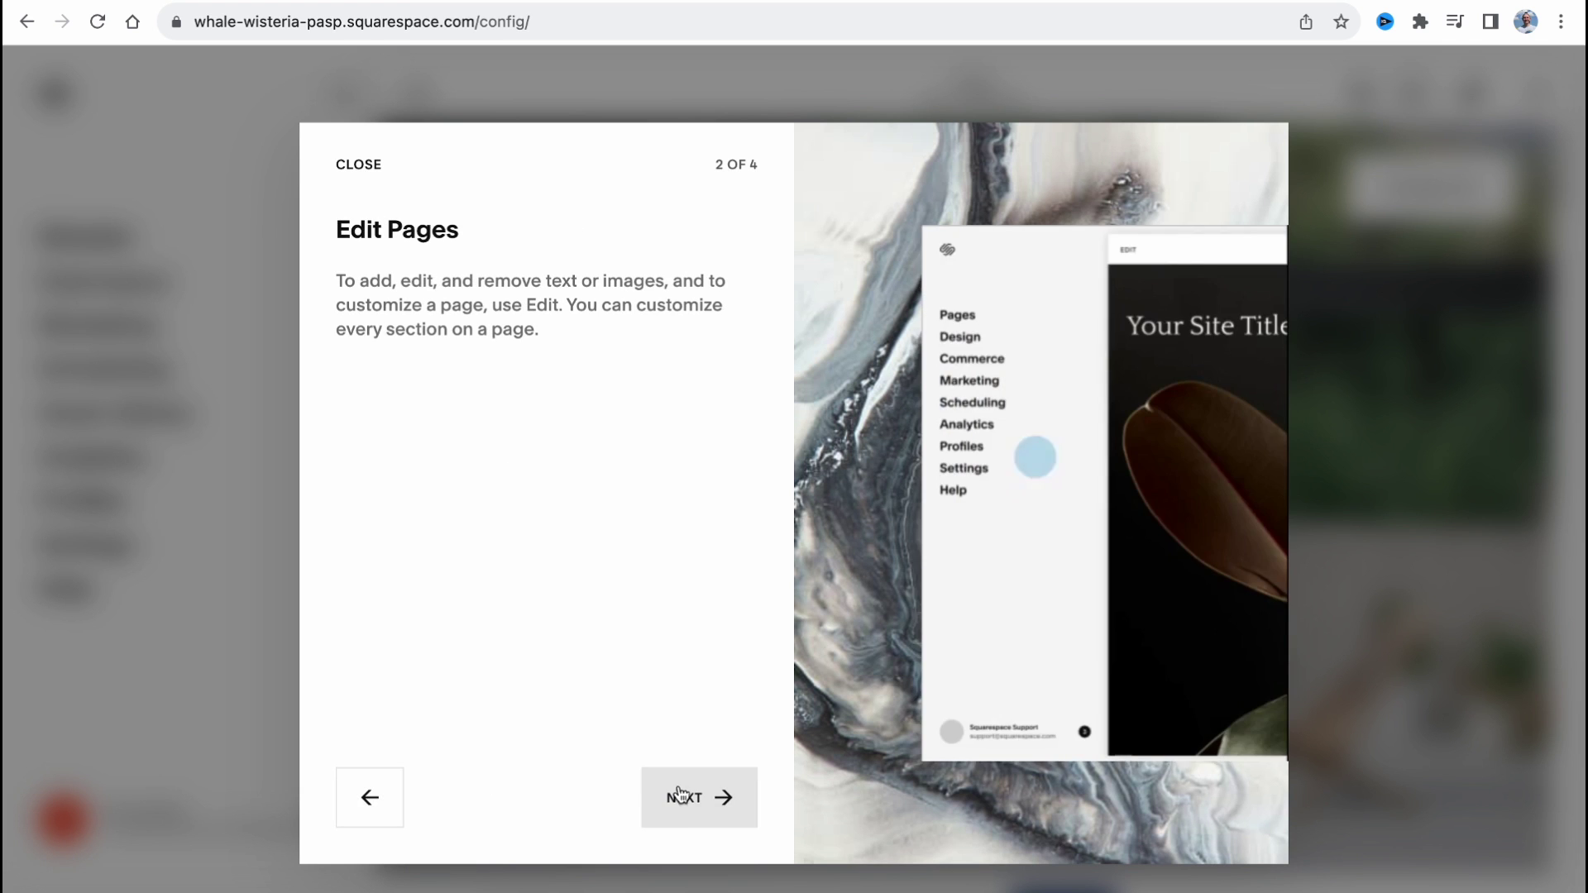
{"action": "left_click", "coordinate": [673, 796]}
{"action": "left_click", "coordinate": [678, 819]}
{"action": "left_click", "coordinate": [660, 811]}
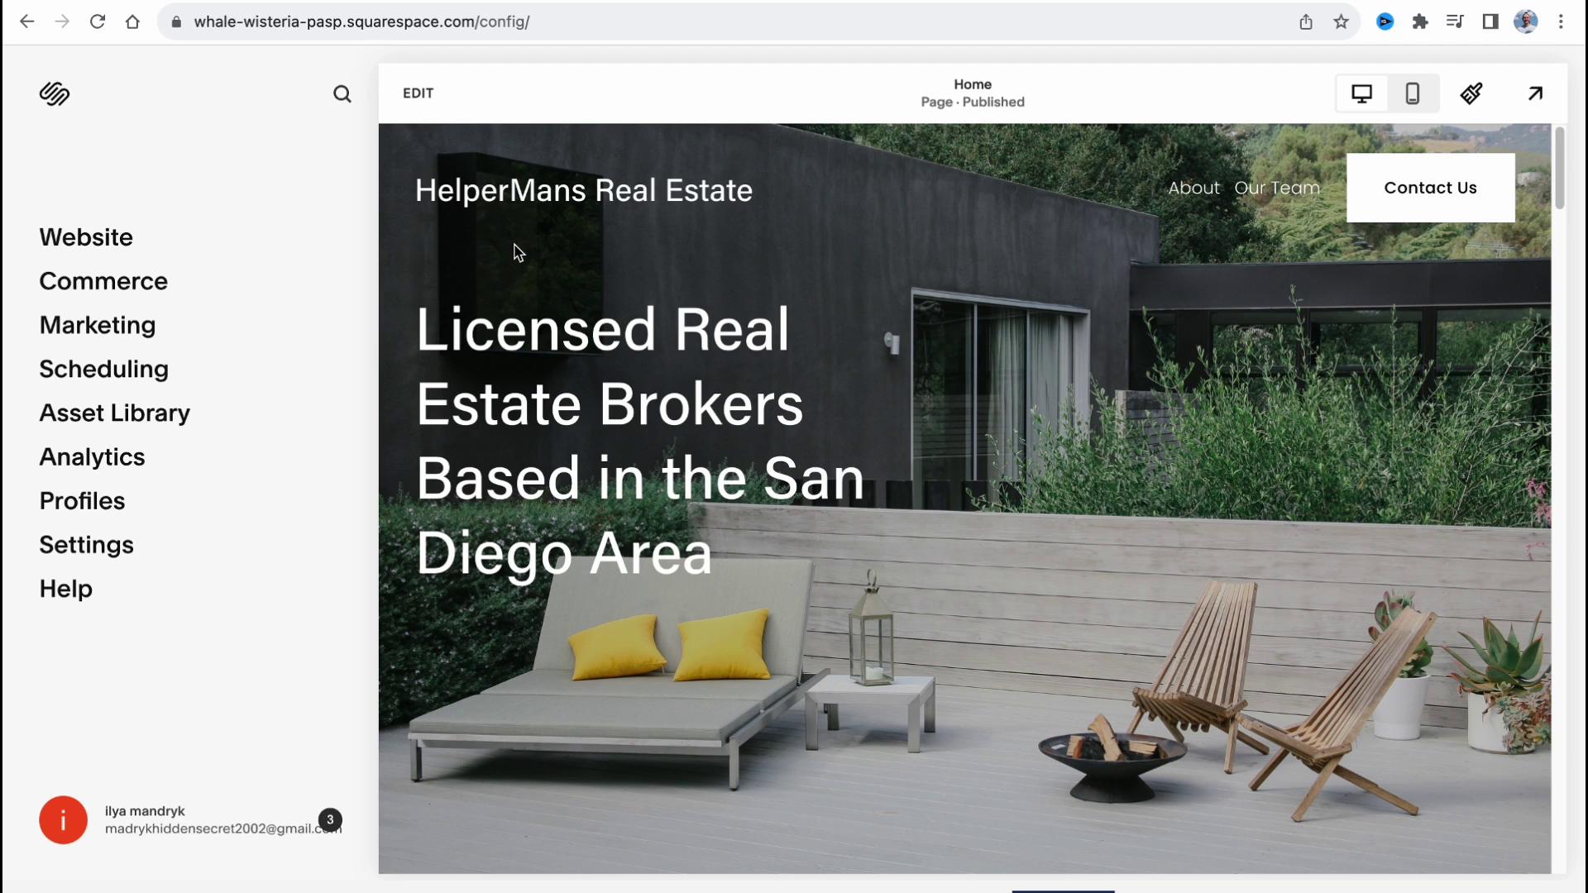
Step: Scroll the HelperMans Real Estate home page preview down and back up
{"action": "scroll", "coordinate": [1010, 524], "scroll_direction": "down", "scroll_amount": 6}
{"action": "scroll", "coordinate": [1096, 595], "scroll_direction": "up", "scroll_amount": 6}
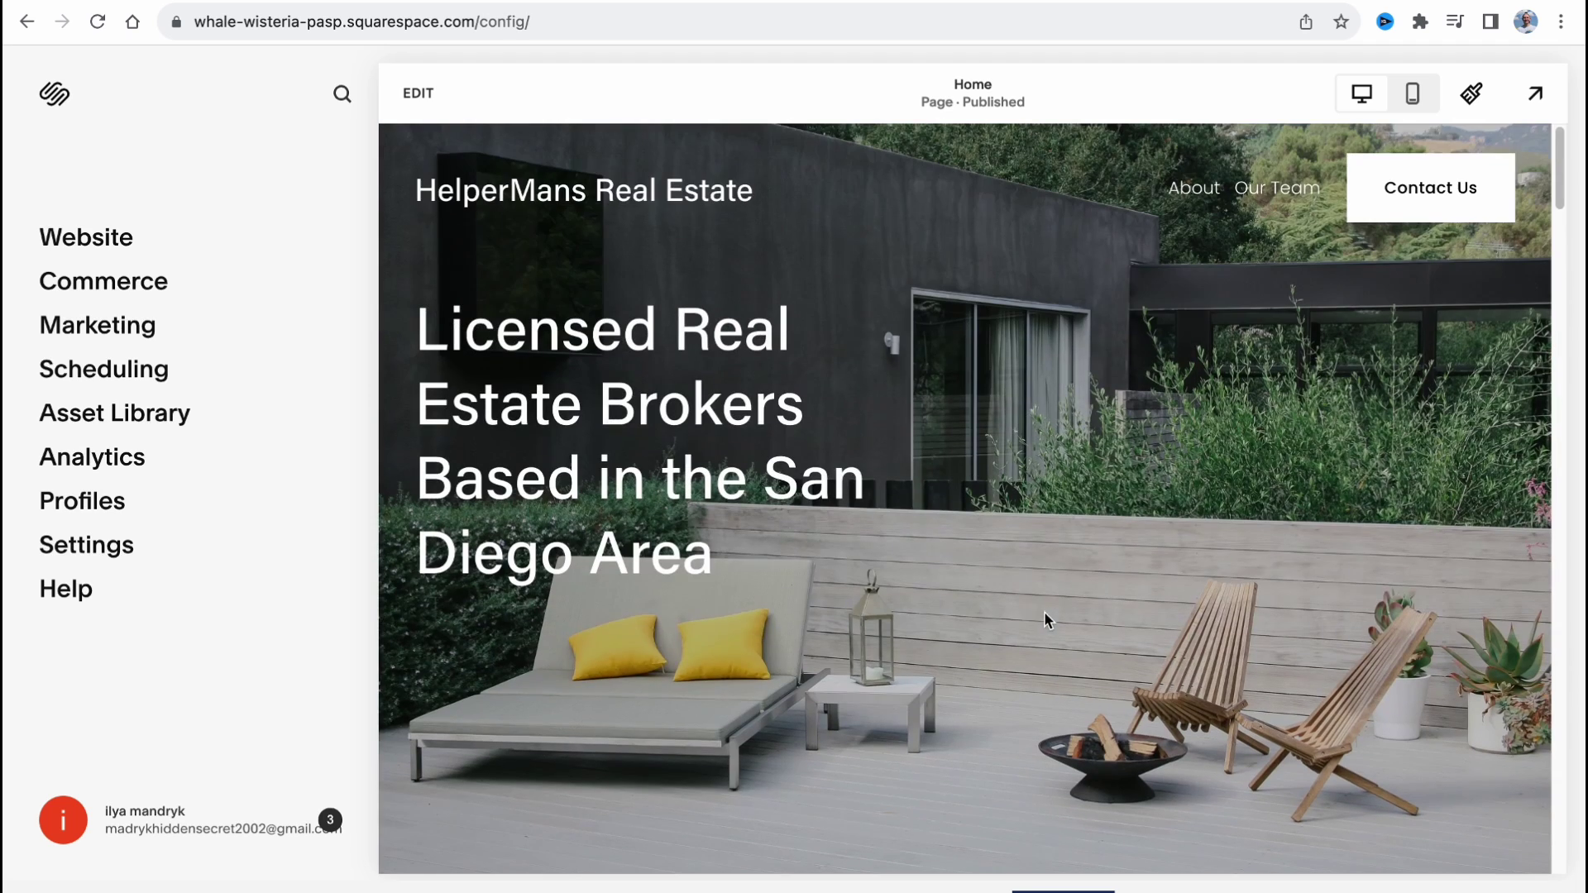
Step: In Site Styles, dismiss the error and switch the font pack from Acumin Pro to Gopher
{"action": "left_click", "coordinate": [1472, 97]}
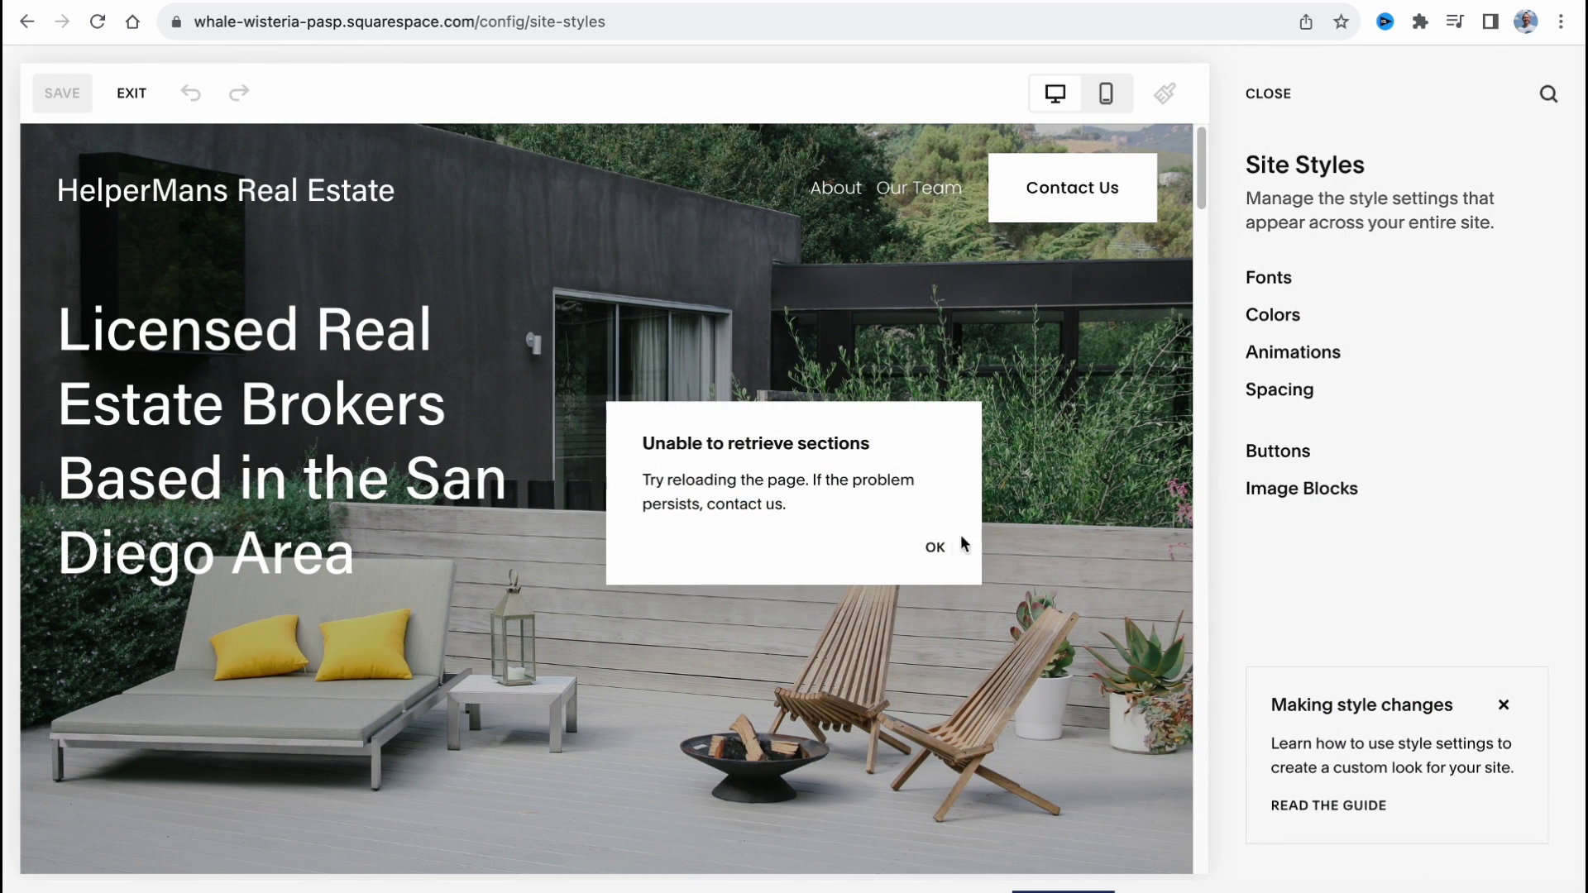
{"action": "left_click", "coordinate": [935, 546]}
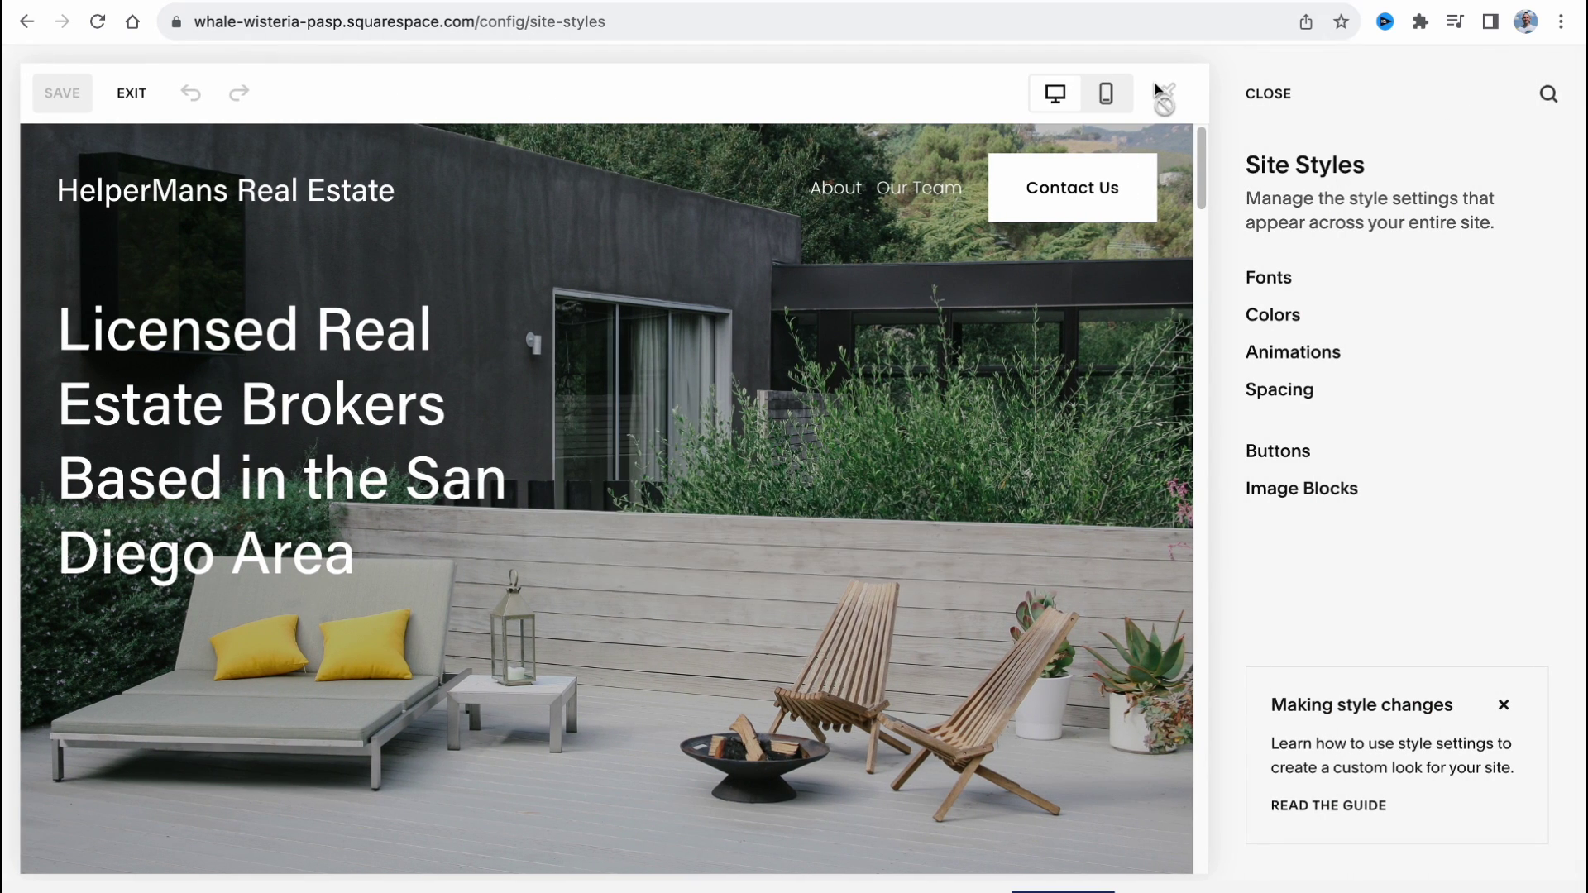
{"action": "left_click", "coordinate": [1305, 276]}
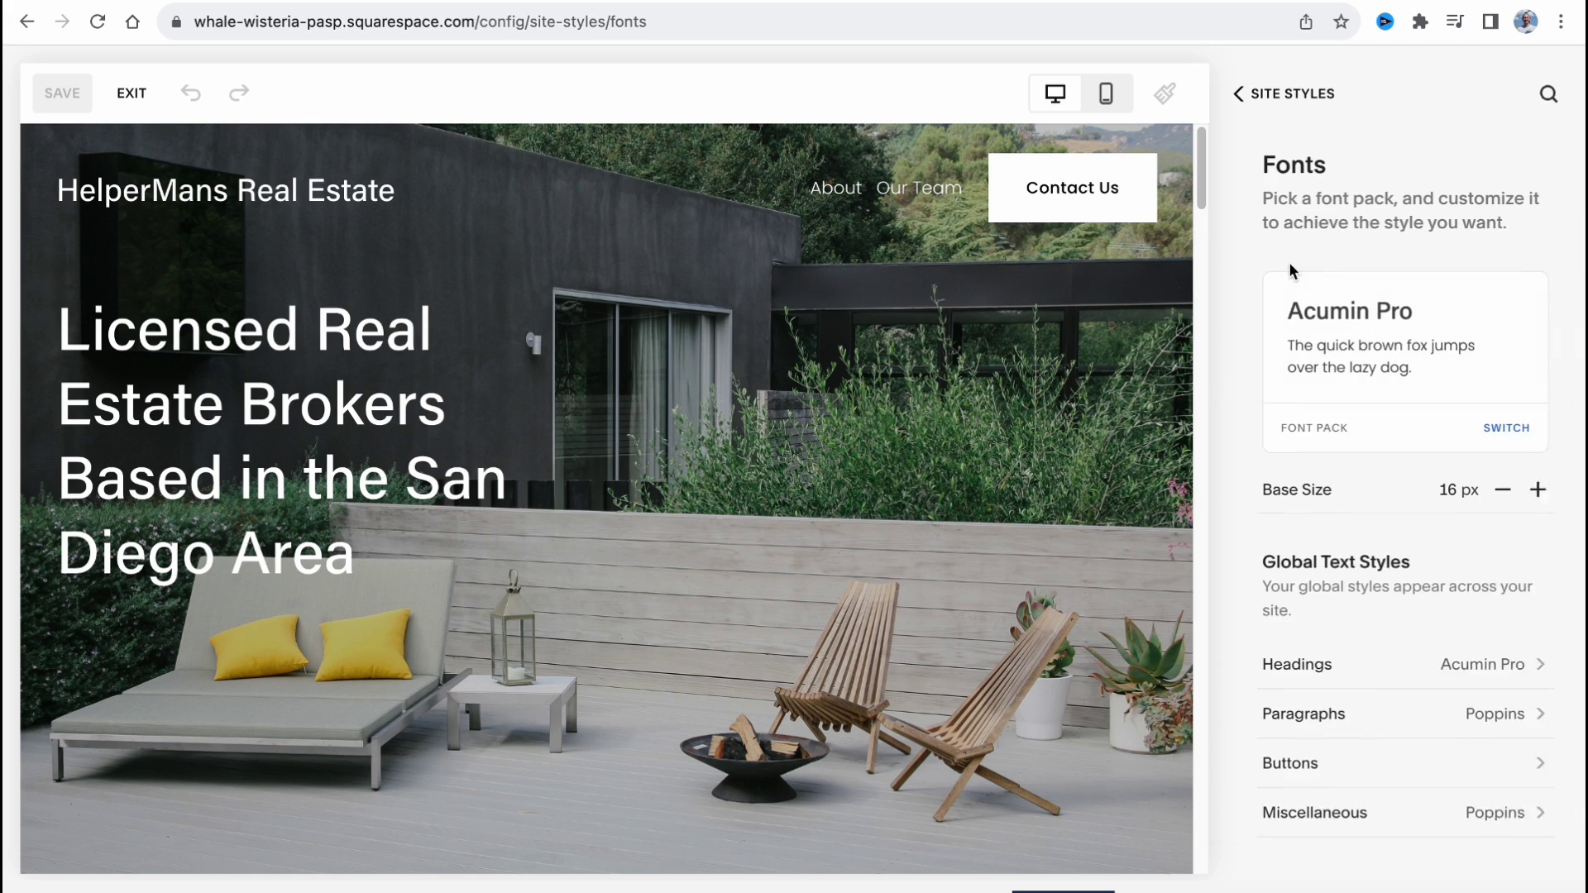
{"action": "scroll", "coordinate": [1366, 460], "scroll_direction": "down", "scroll_amount": 3}
{"action": "left_click", "coordinate": [1493, 232]}
{"action": "left_click", "coordinate": [1394, 494]}
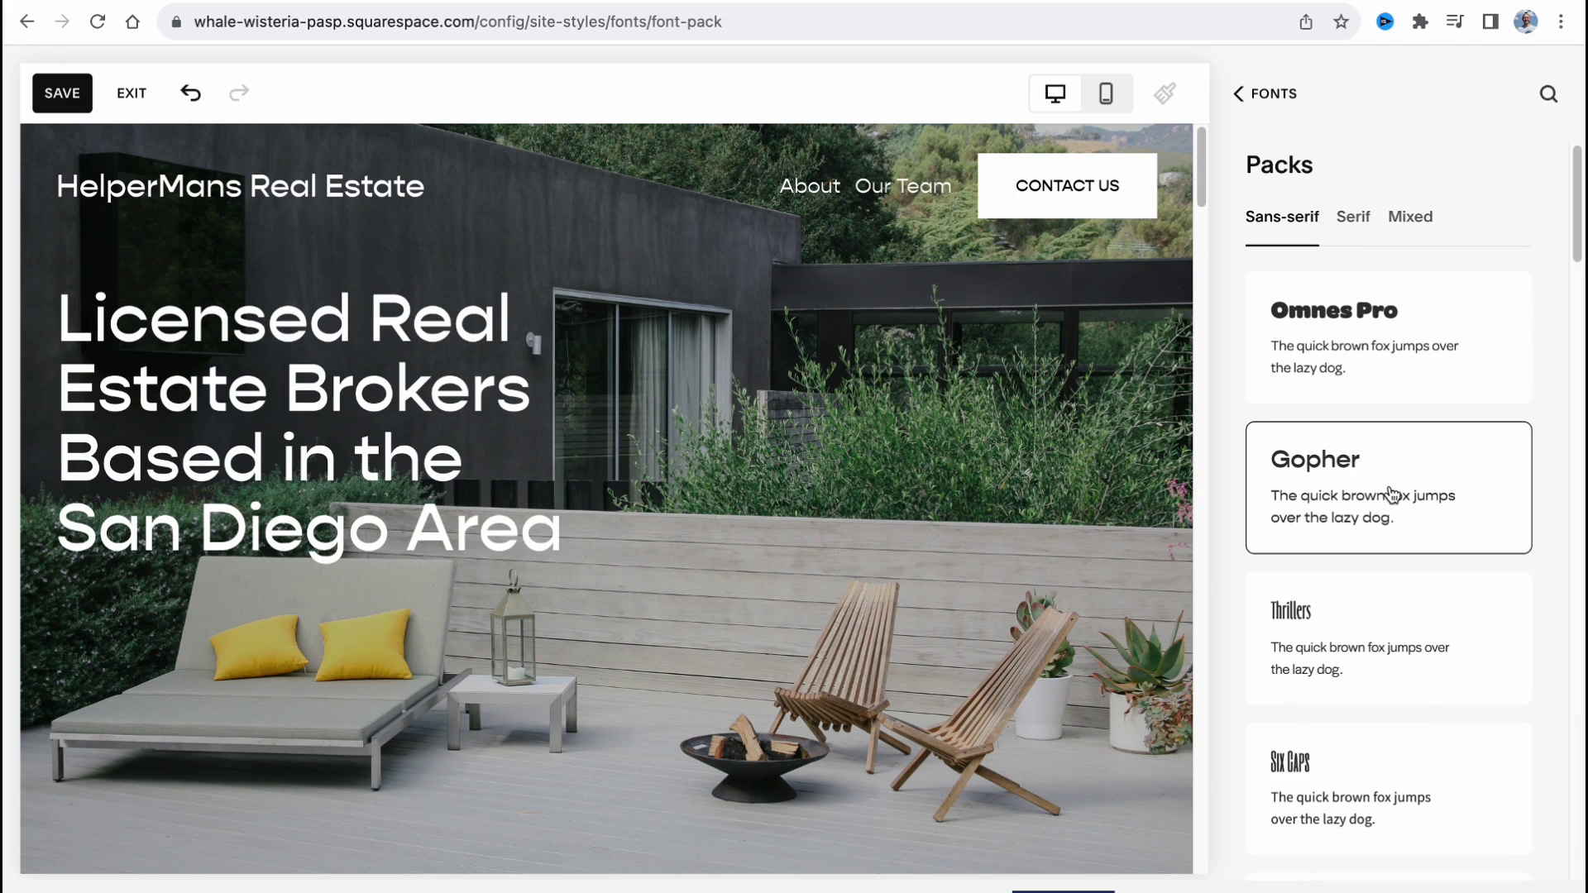
{"action": "left_click", "coordinate": [1279, 97]}
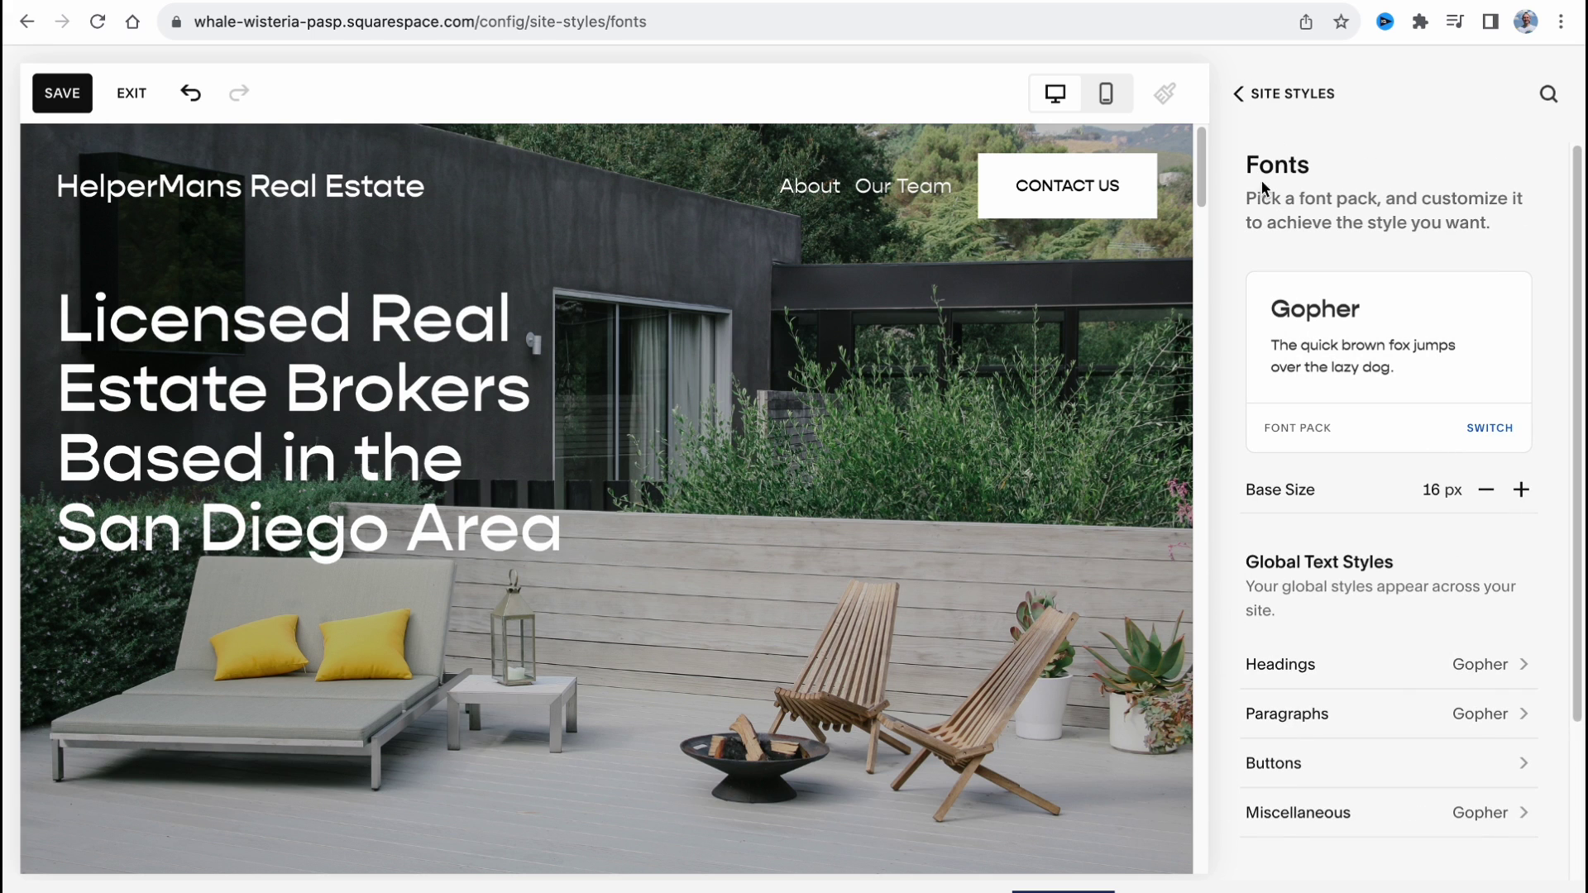
{"action": "left_click", "coordinate": [1278, 95]}
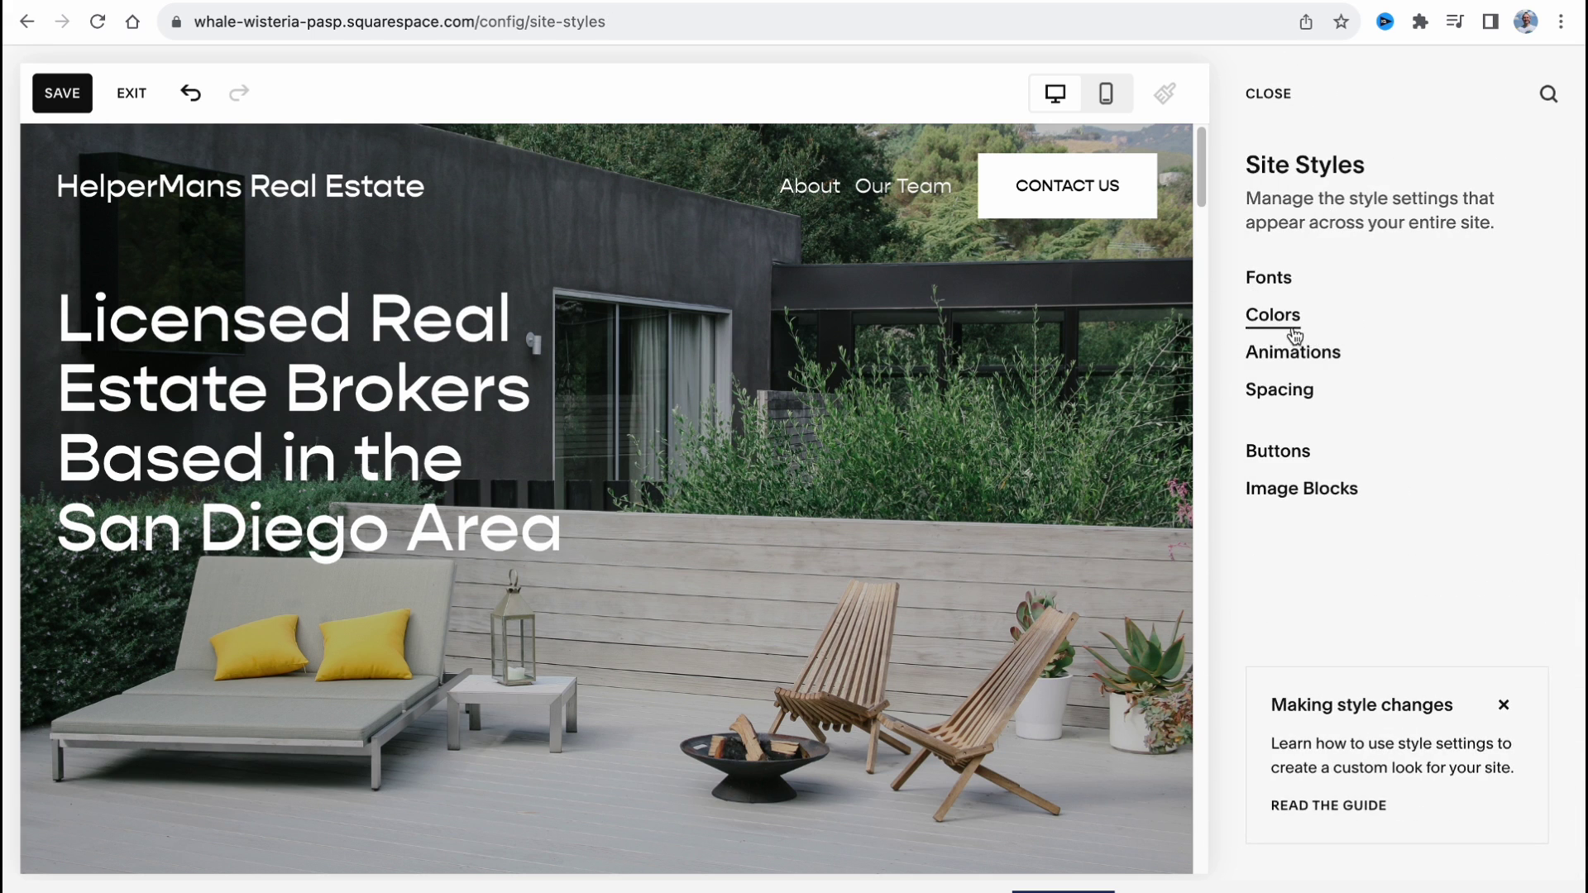
Step: Apply the light, orange and teal preset colour palette to the site
{"action": "left_click", "coordinate": [1293, 331]}
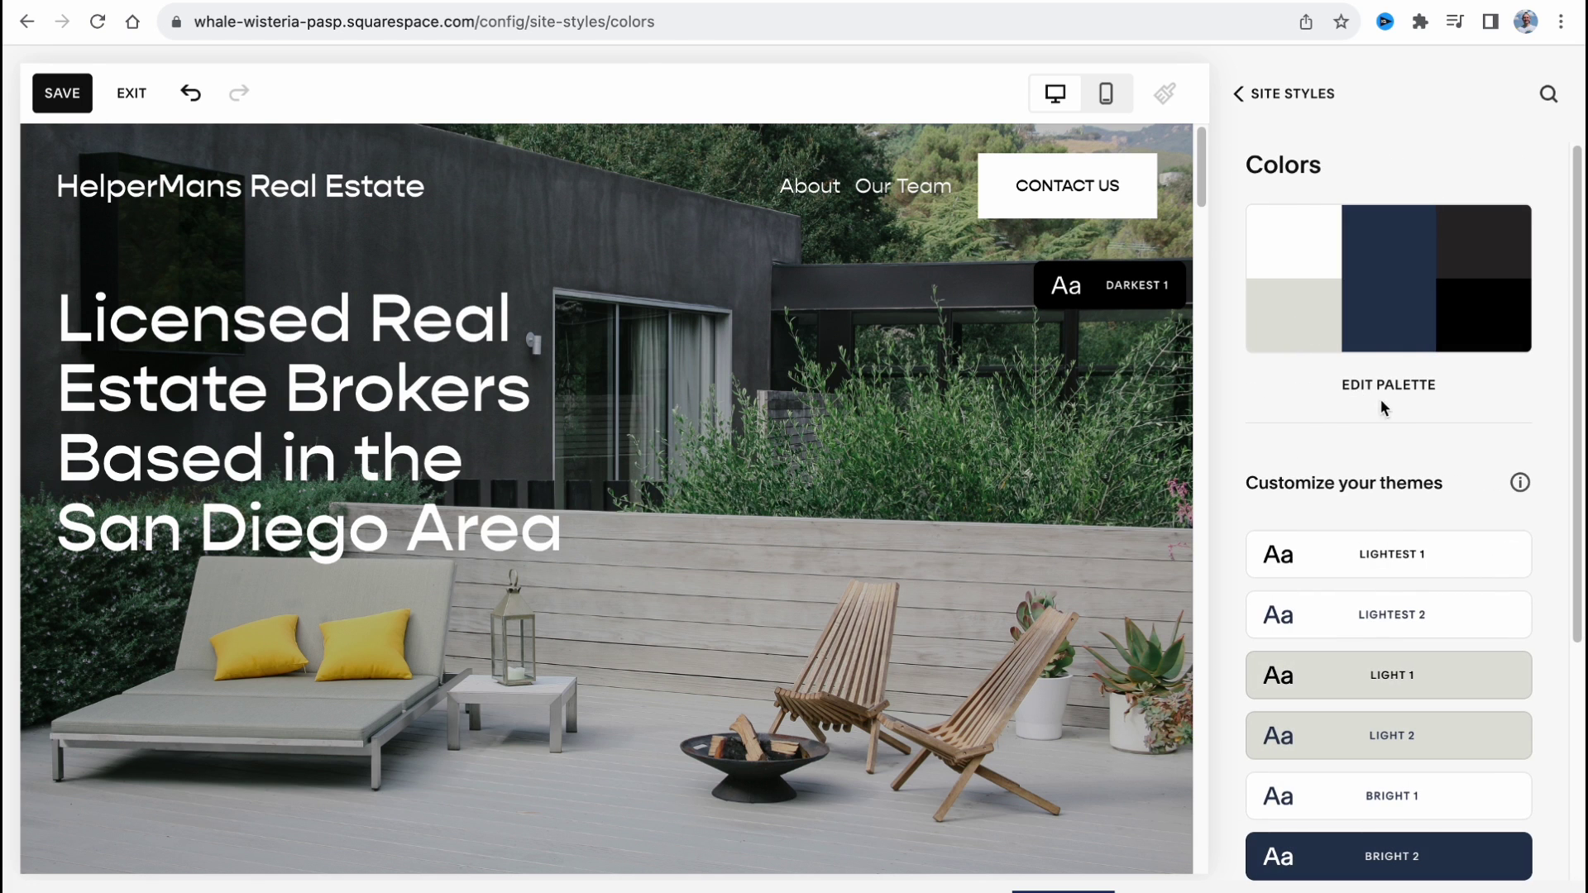
{"action": "left_click", "coordinate": [1379, 395]}
{"action": "scroll", "coordinate": [1365, 734], "scroll_direction": "down", "scroll_amount": 2}
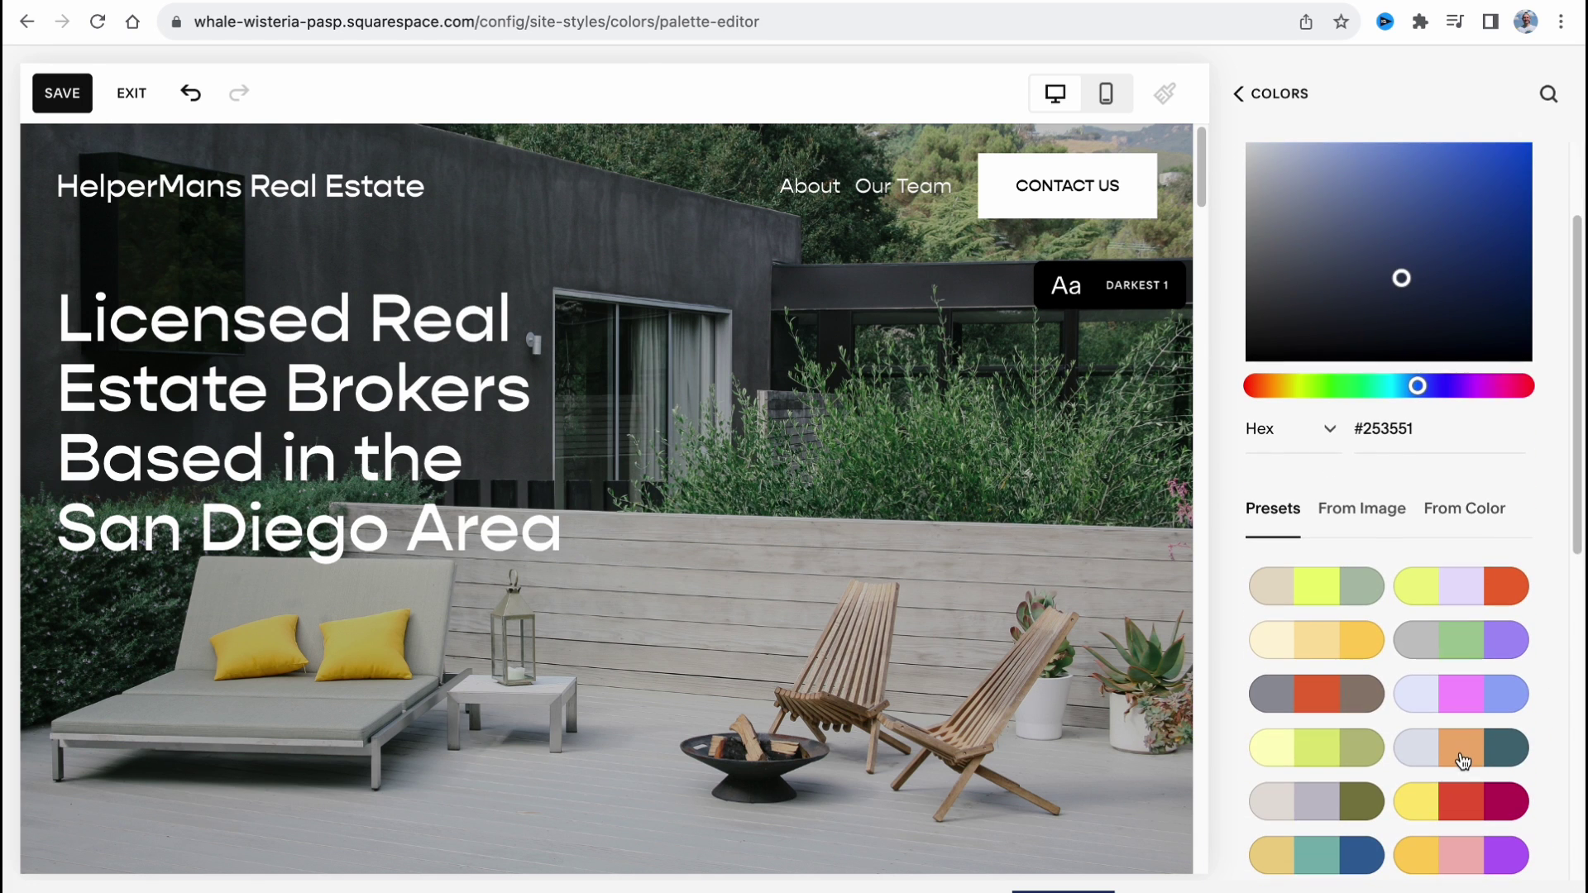
{"action": "left_click", "coordinate": [1463, 759]}
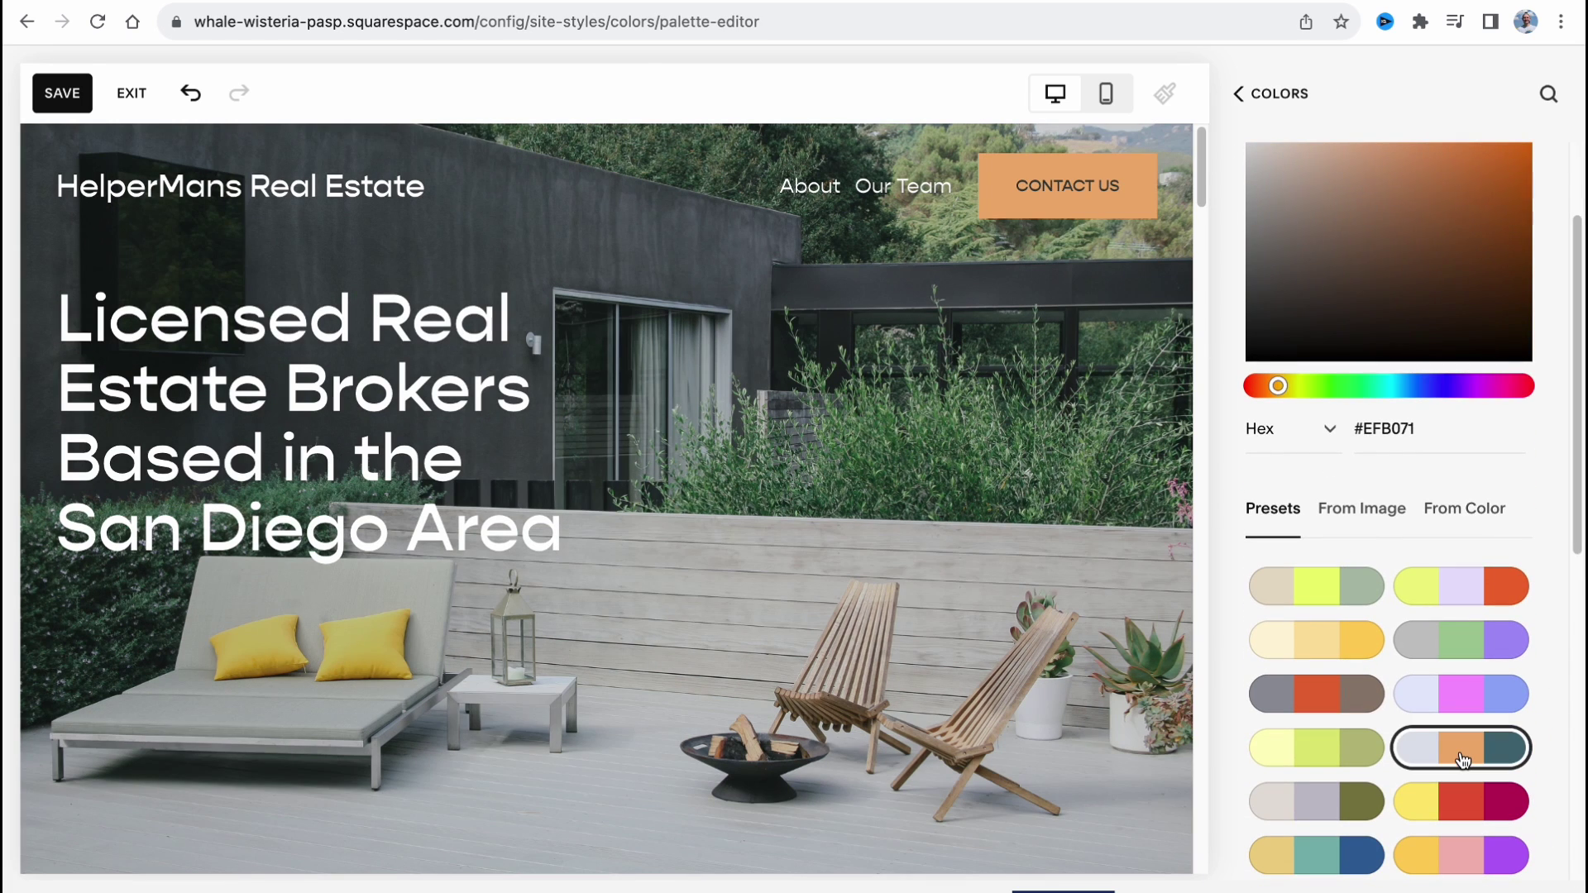
{"action": "left_click", "coordinate": [1289, 98]}
{"action": "left_click", "coordinate": [1262, 95]}
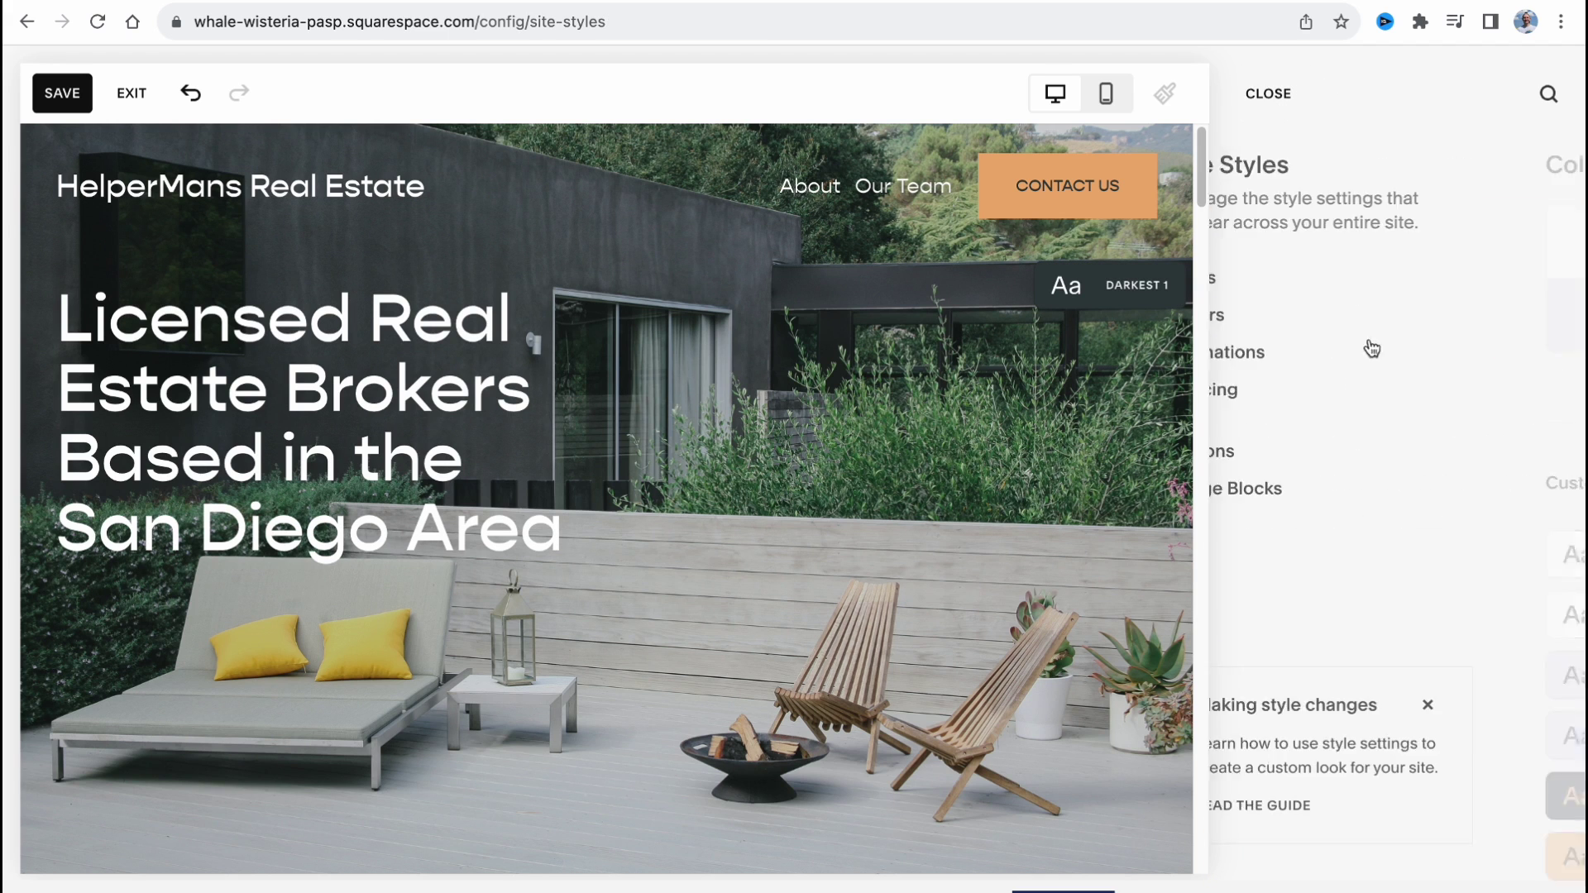
Step: Set the site's animation style to Fade
{"action": "left_click", "coordinate": [1264, 353]}
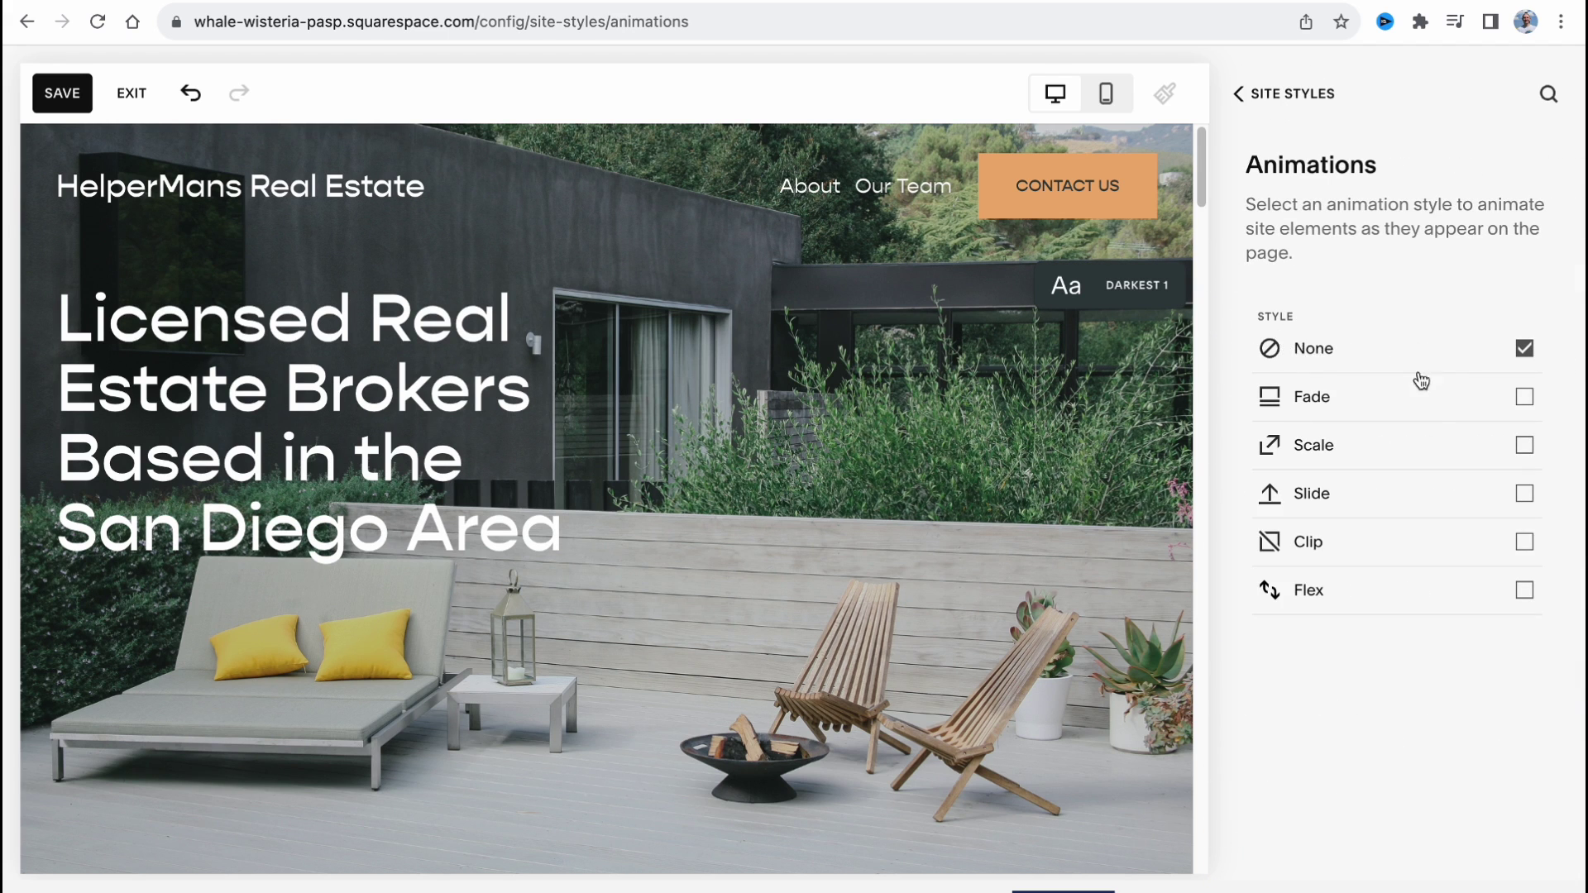
{"action": "left_click", "coordinate": [1435, 398]}
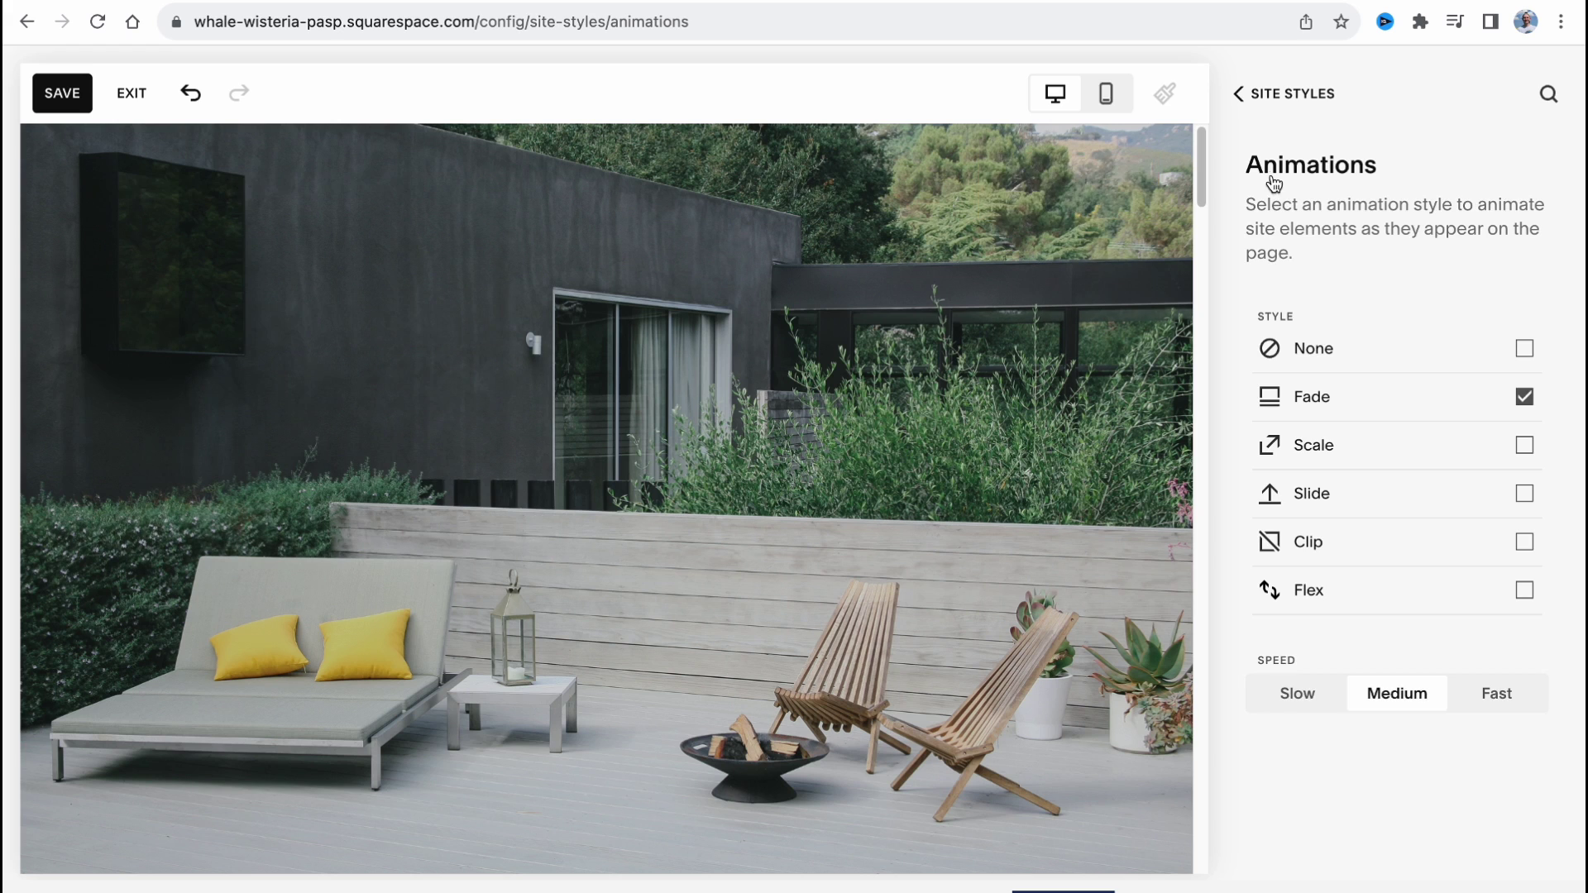
{"action": "left_click", "coordinate": [1237, 95]}
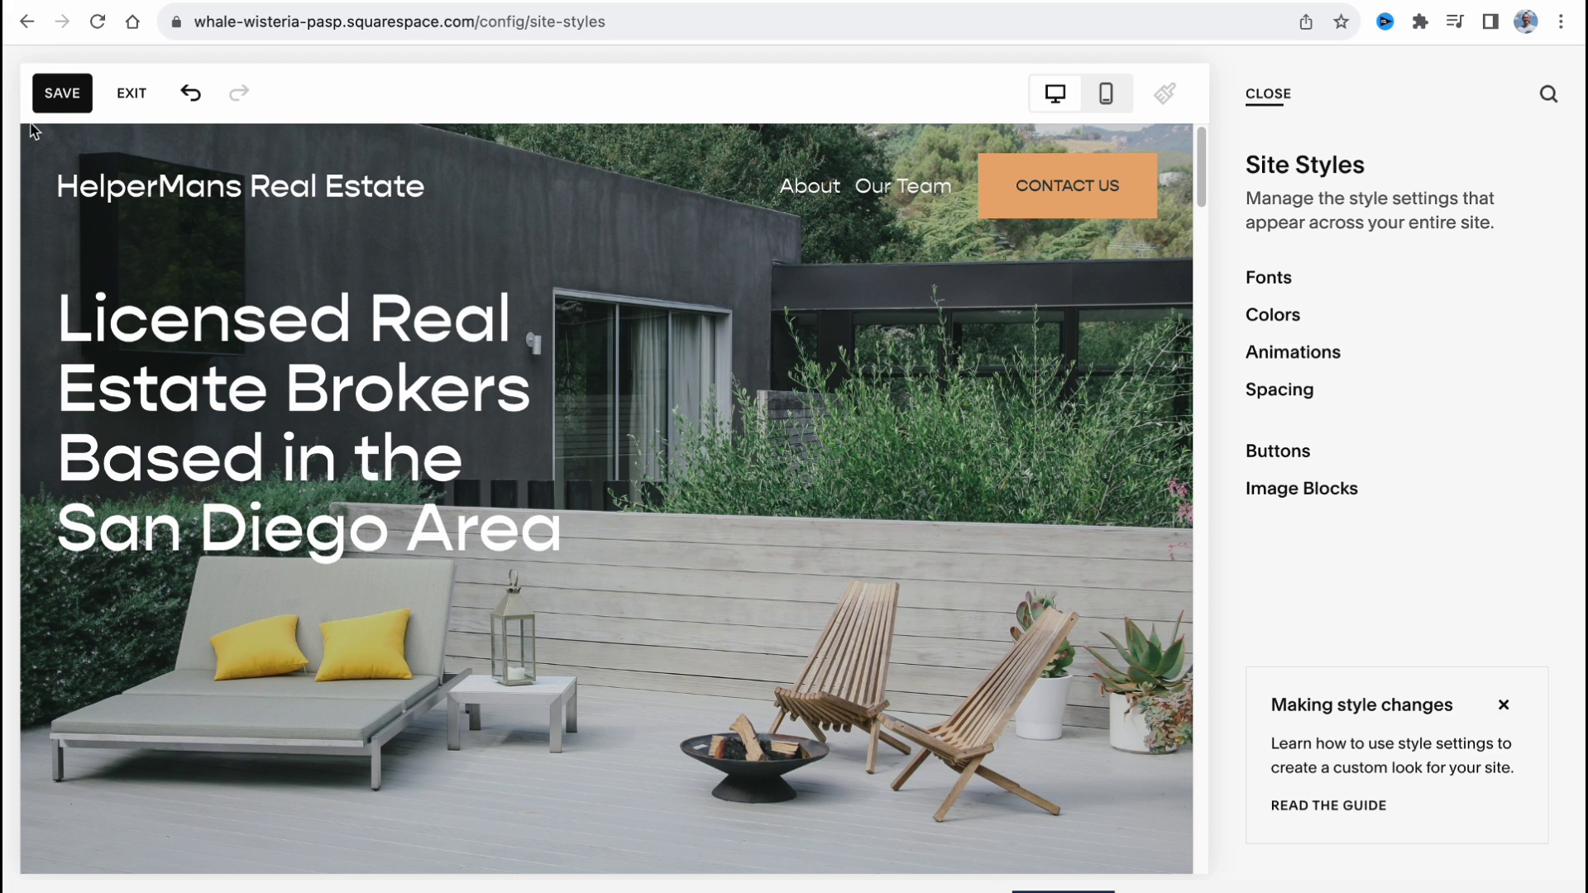
Step: Attempt to save the style changes, dismiss the error messages, and exit the editor
{"action": "left_click", "coordinate": [62, 93]}
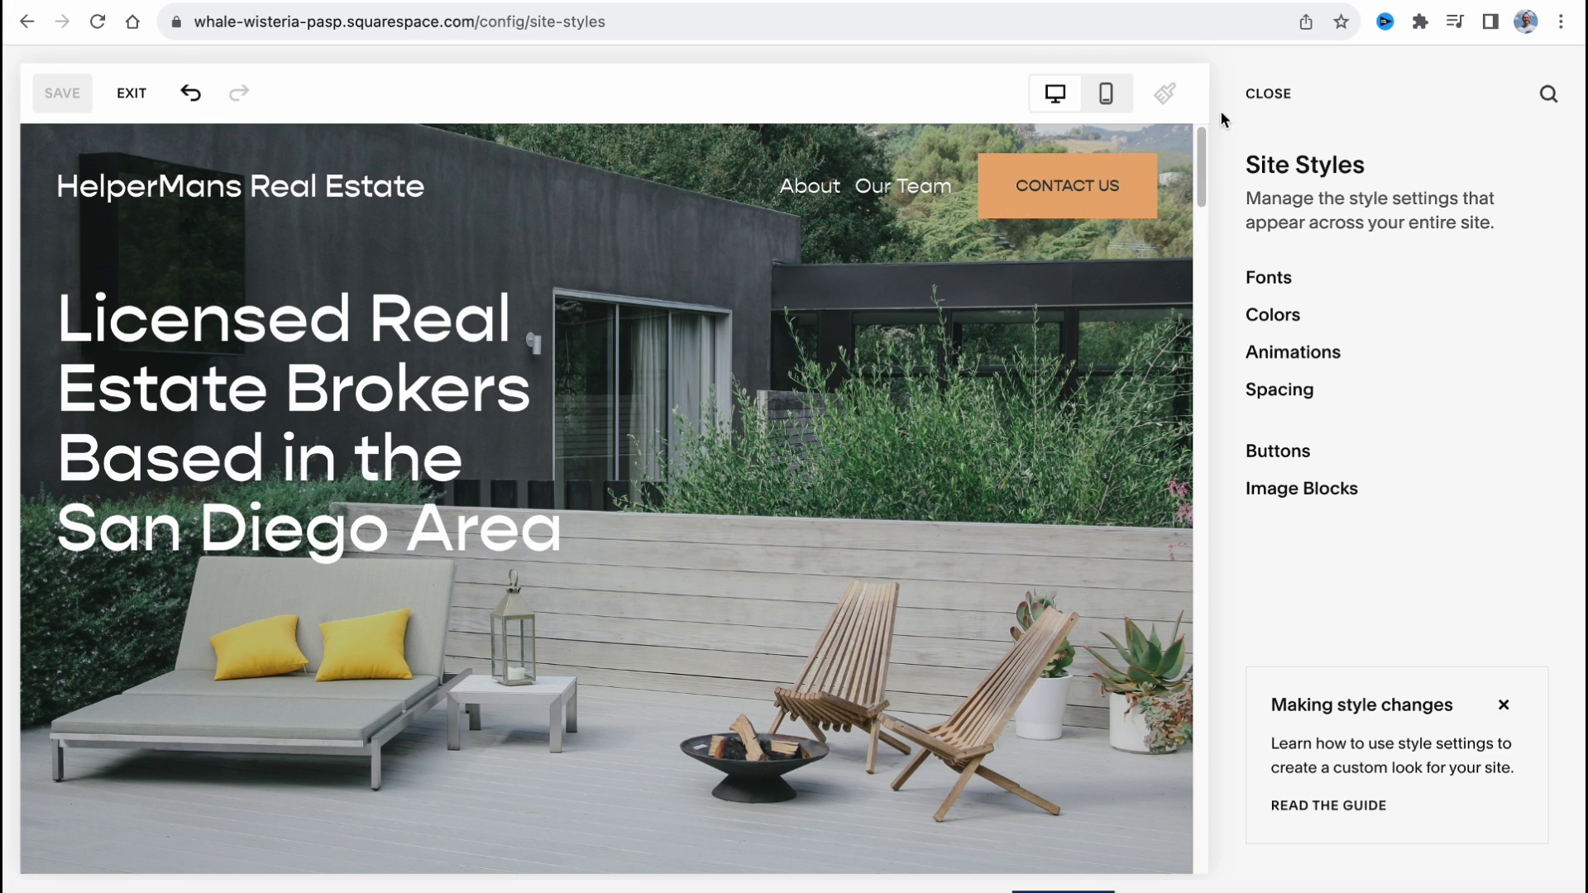
{"action": "left_click", "coordinate": [1265, 94]}
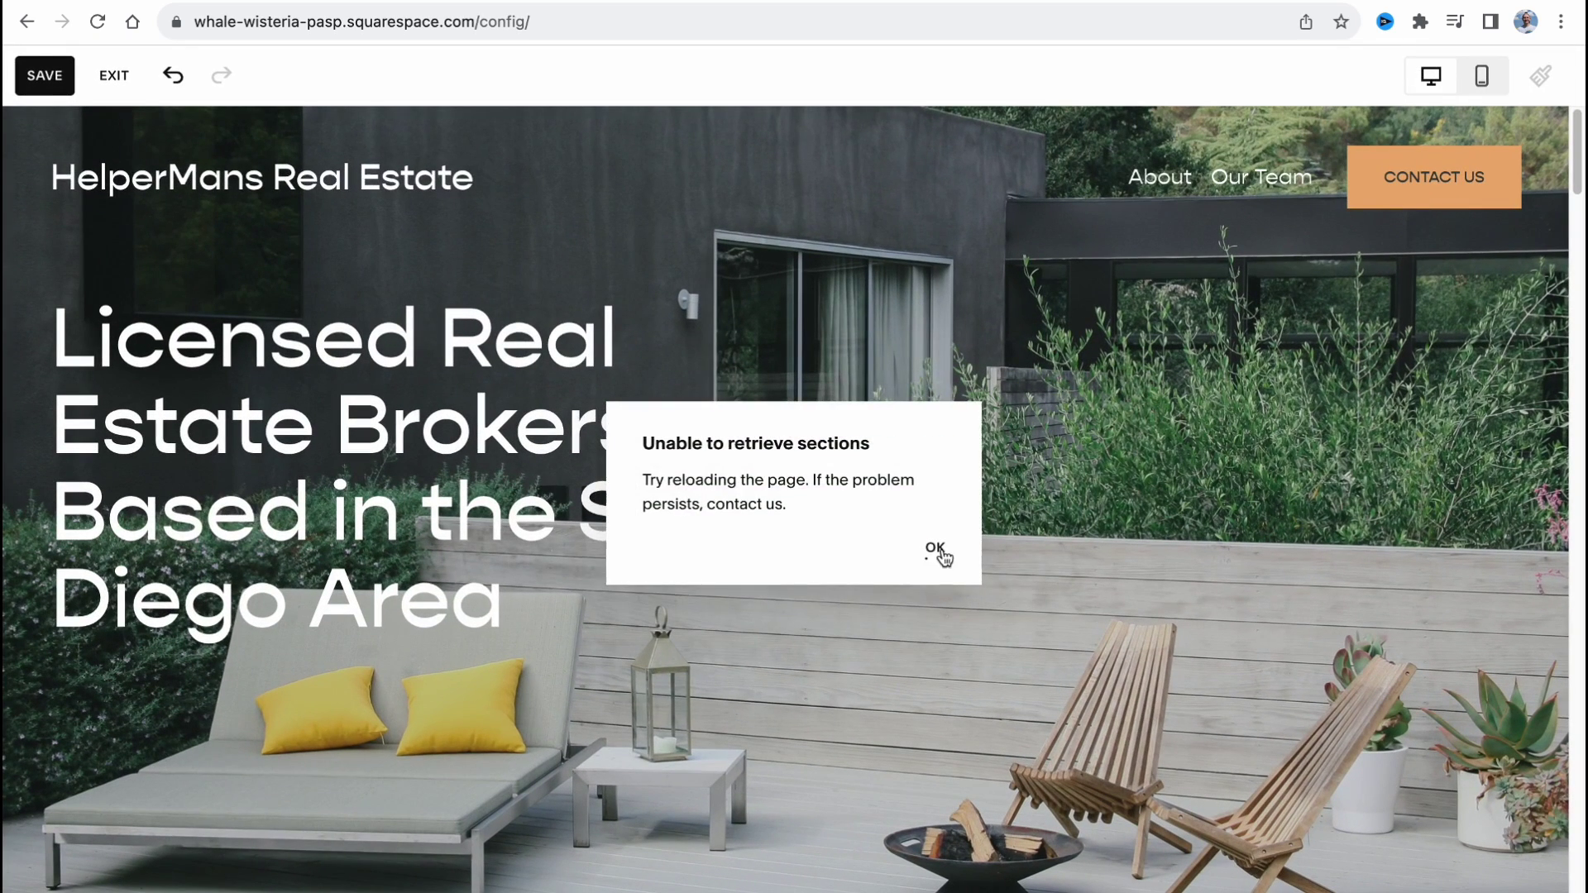
{"action": "left_click", "coordinate": [937, 549]}
{"action": "left_click", "coordinate": [38, 81]}
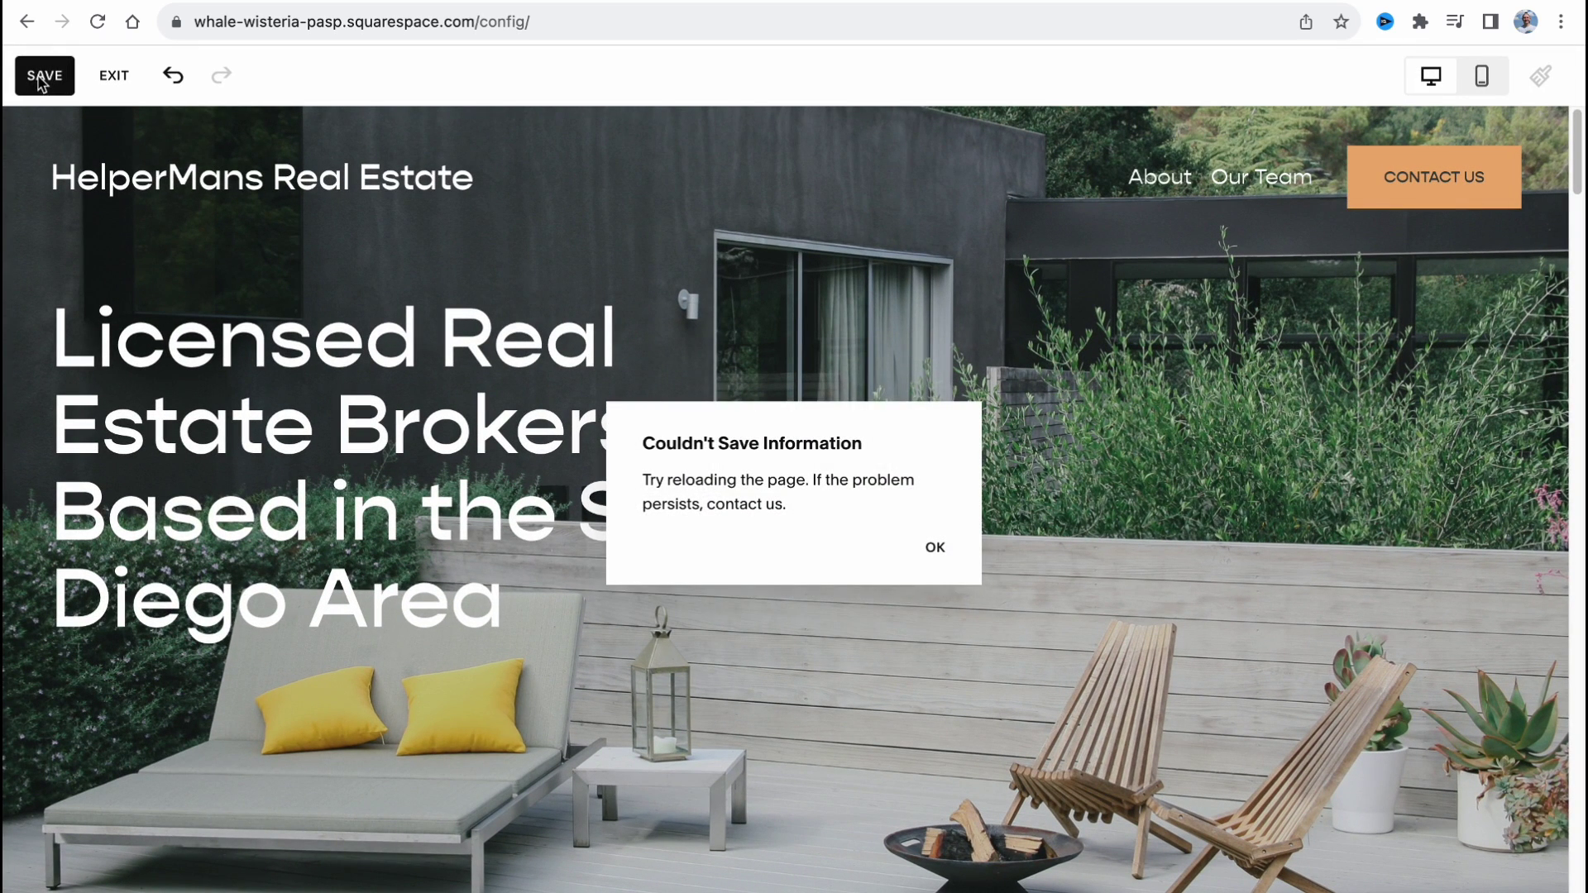
{"action": "left_click", "coordinate": [936, 548]}
{"action": "left_click", "coordinate": [114, 76]}
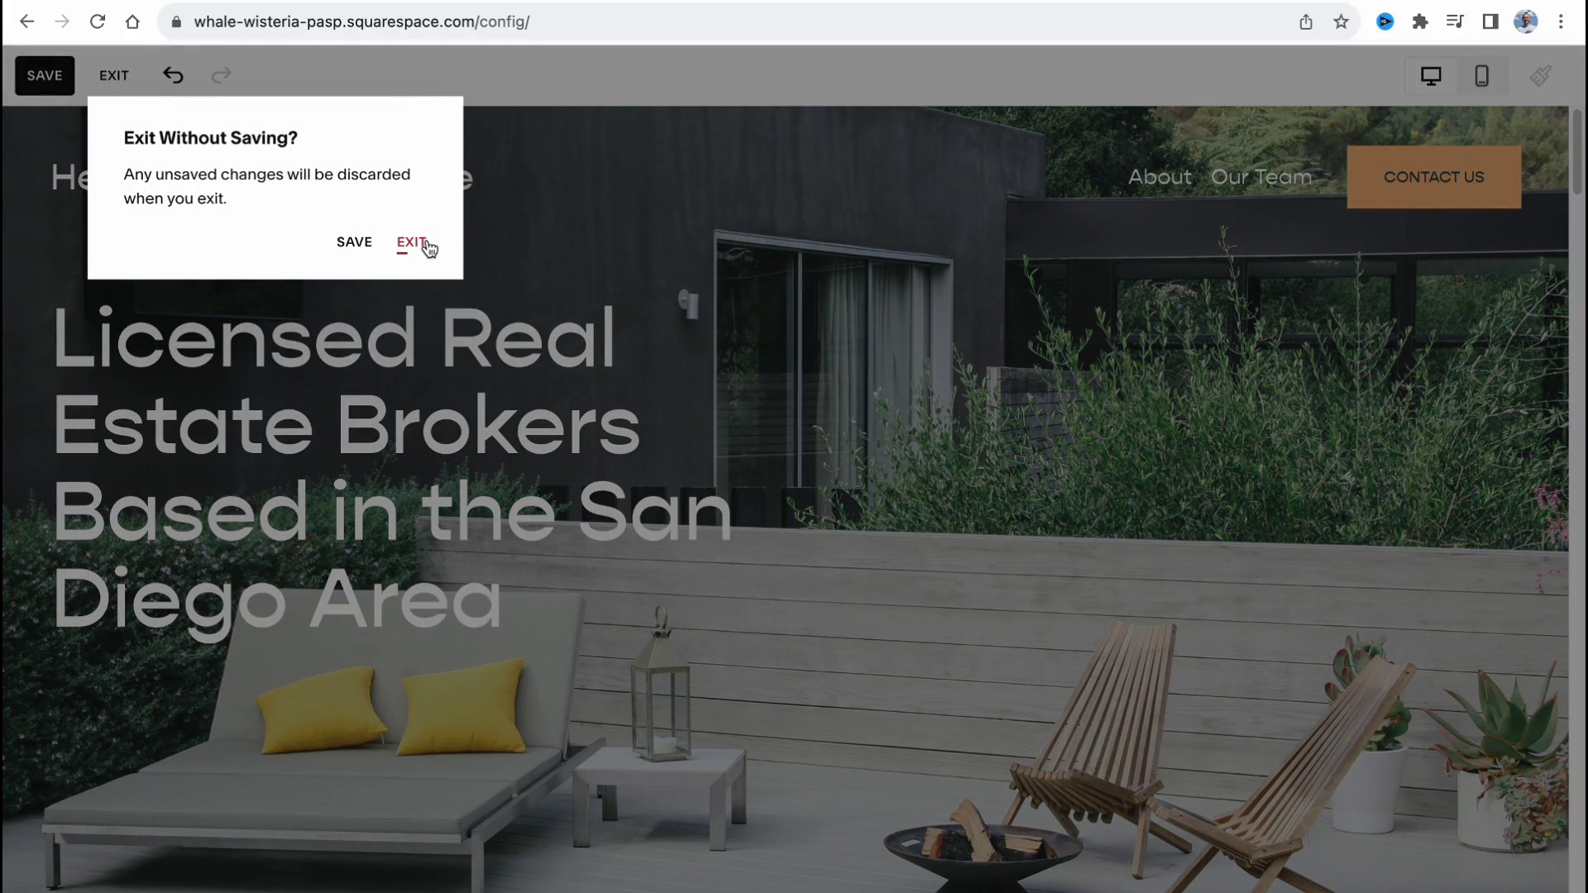
Step: Confirm exiting without saving, then browse the preview from About to Our Team
{"action": "left_click", "coordinate": [413, 242]}
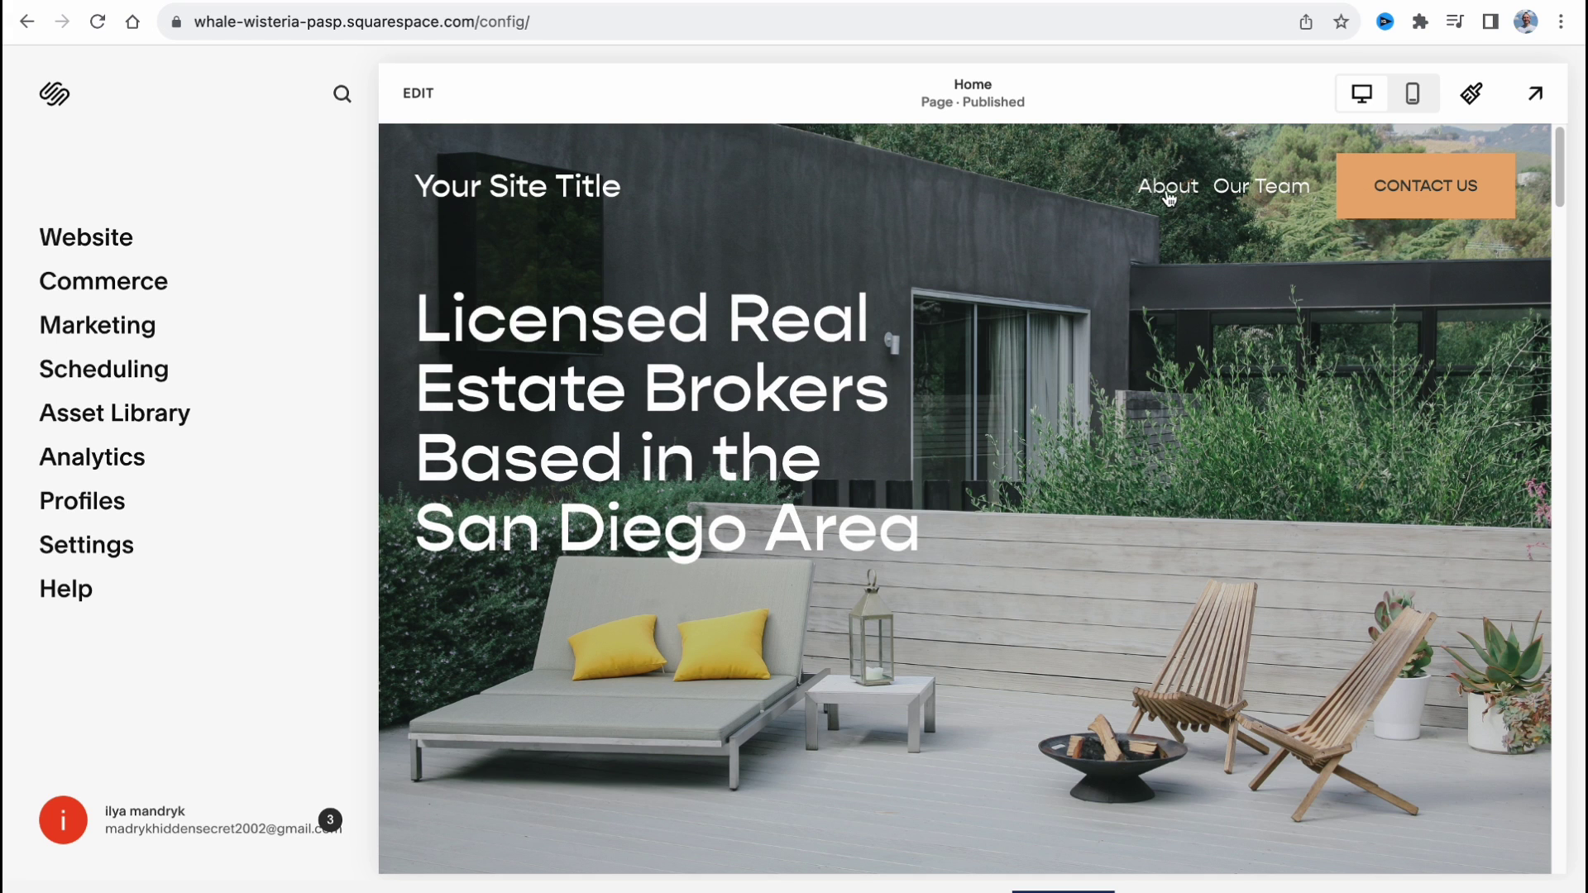
{"action": "scroll", "coordinate": [797, 496], "scroll_direction": "down", "scroll_amount": 1}
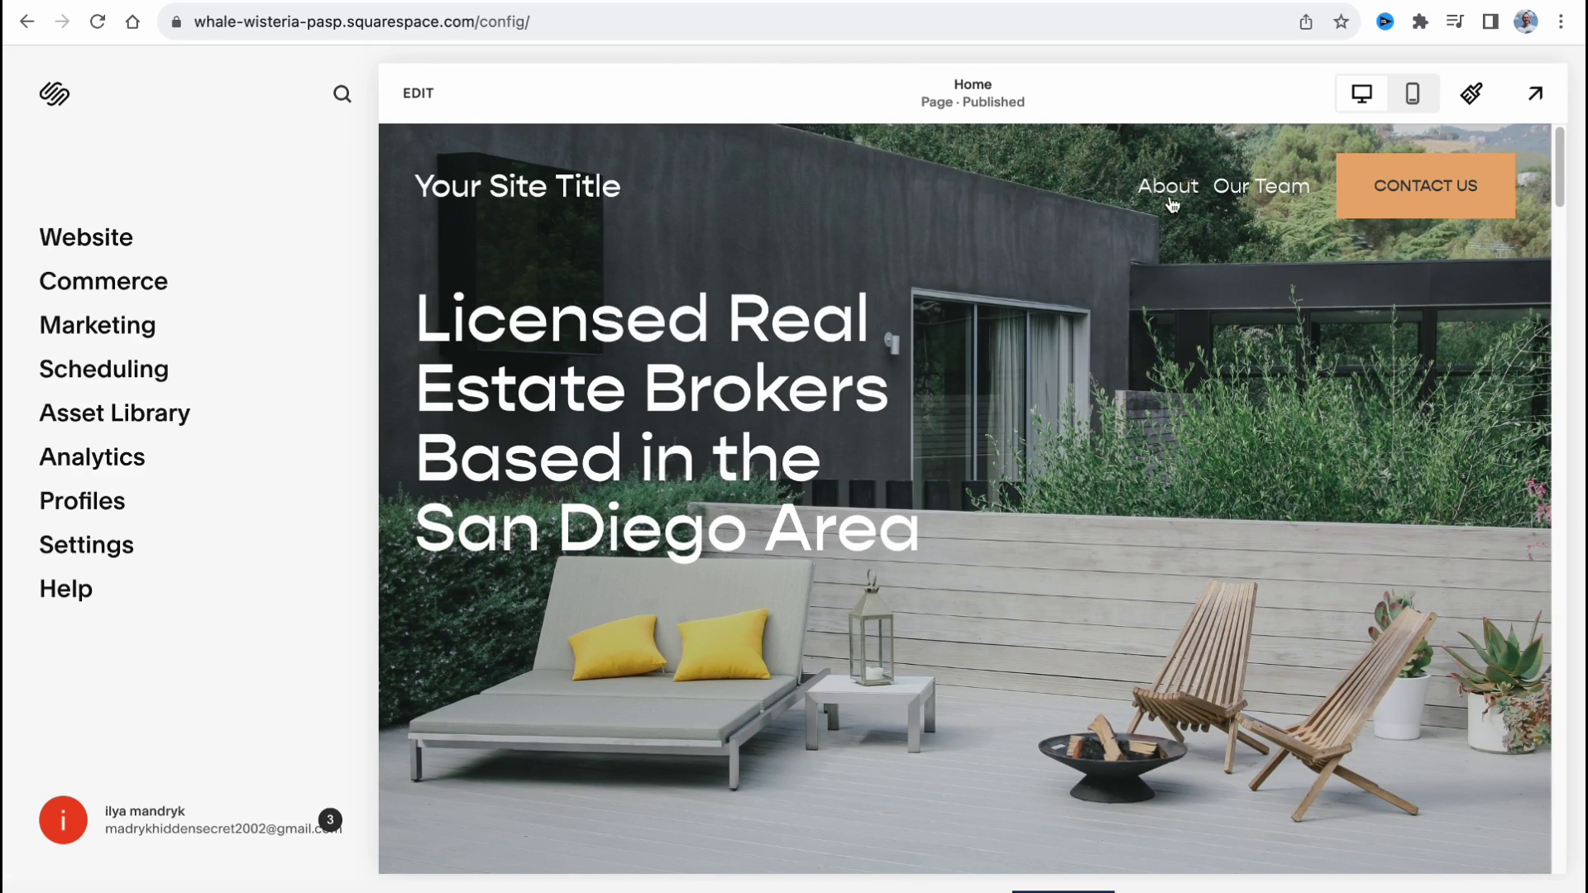
{"action": "left_click", "coordinate": [1171, 187]}
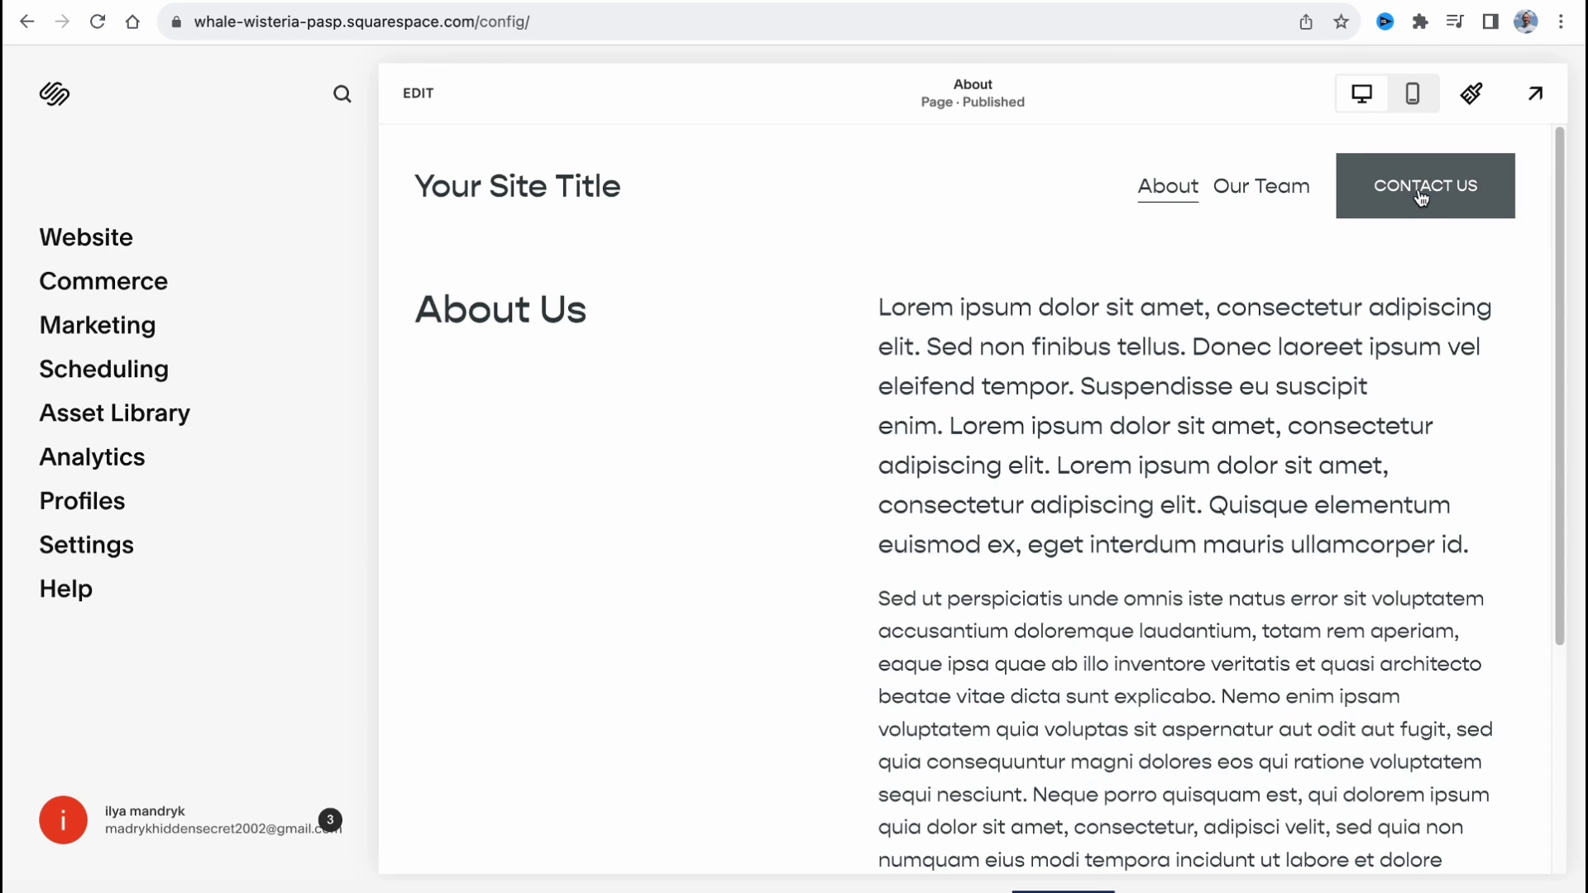
{"action": "left_click", "coordinate": [1290, 197]}
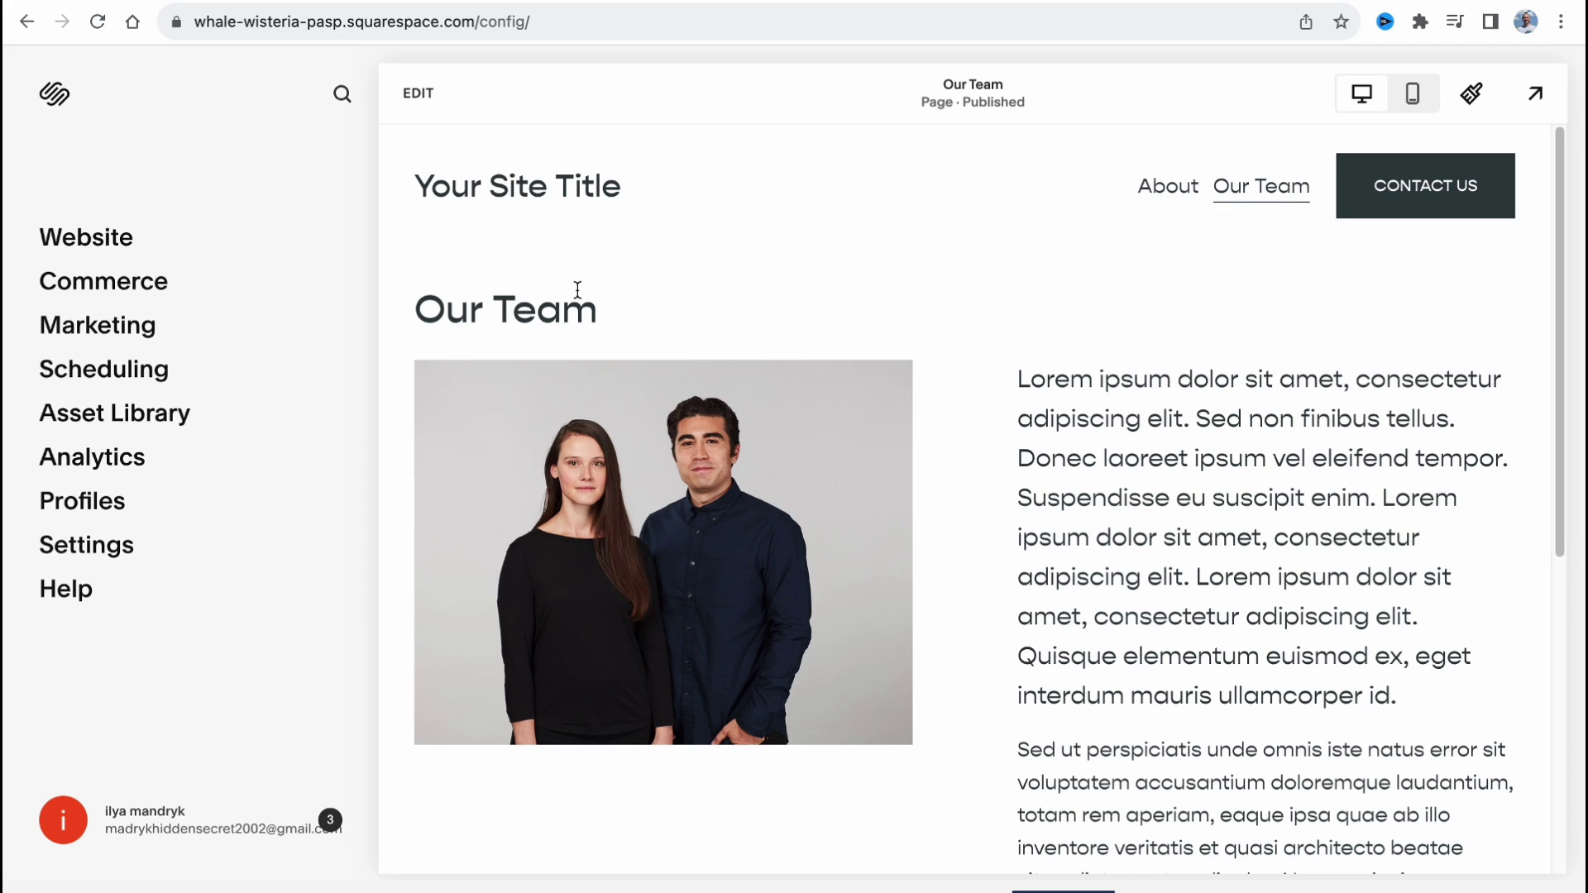
Step: Delete the Our Team page from the site's Pages list
{"action": "left_click", "coordinate": [55, 237]}
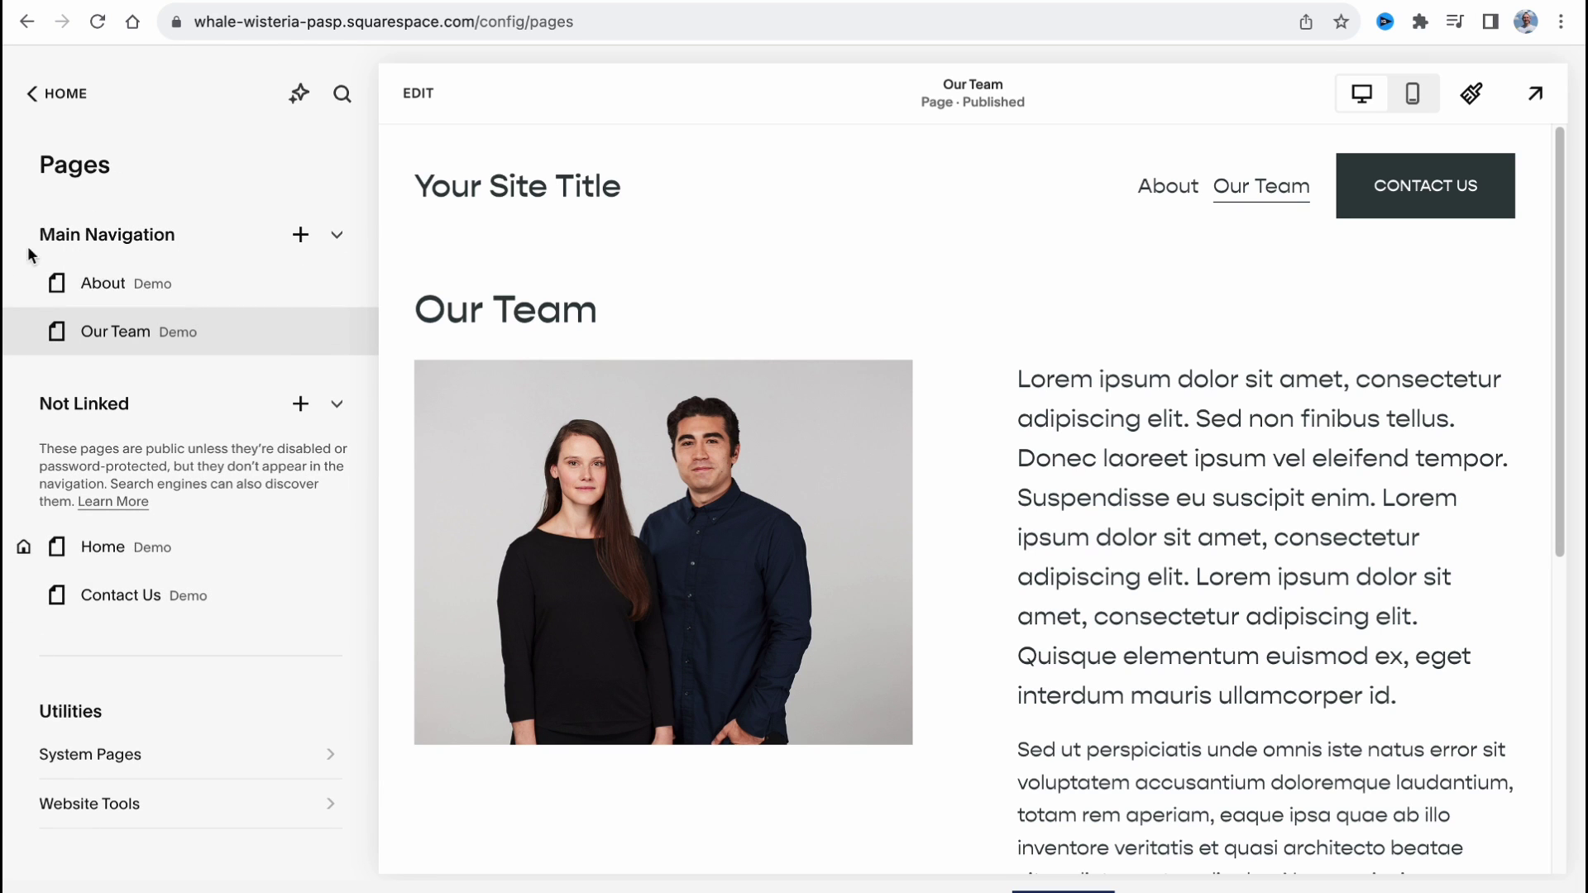
{"action": "mouse_move", "coordinate": [12, 328]}
{"action": "left_click", "coordinate": [24, 332]}
{"action": "left_click", "coordinate": [912, 559]}
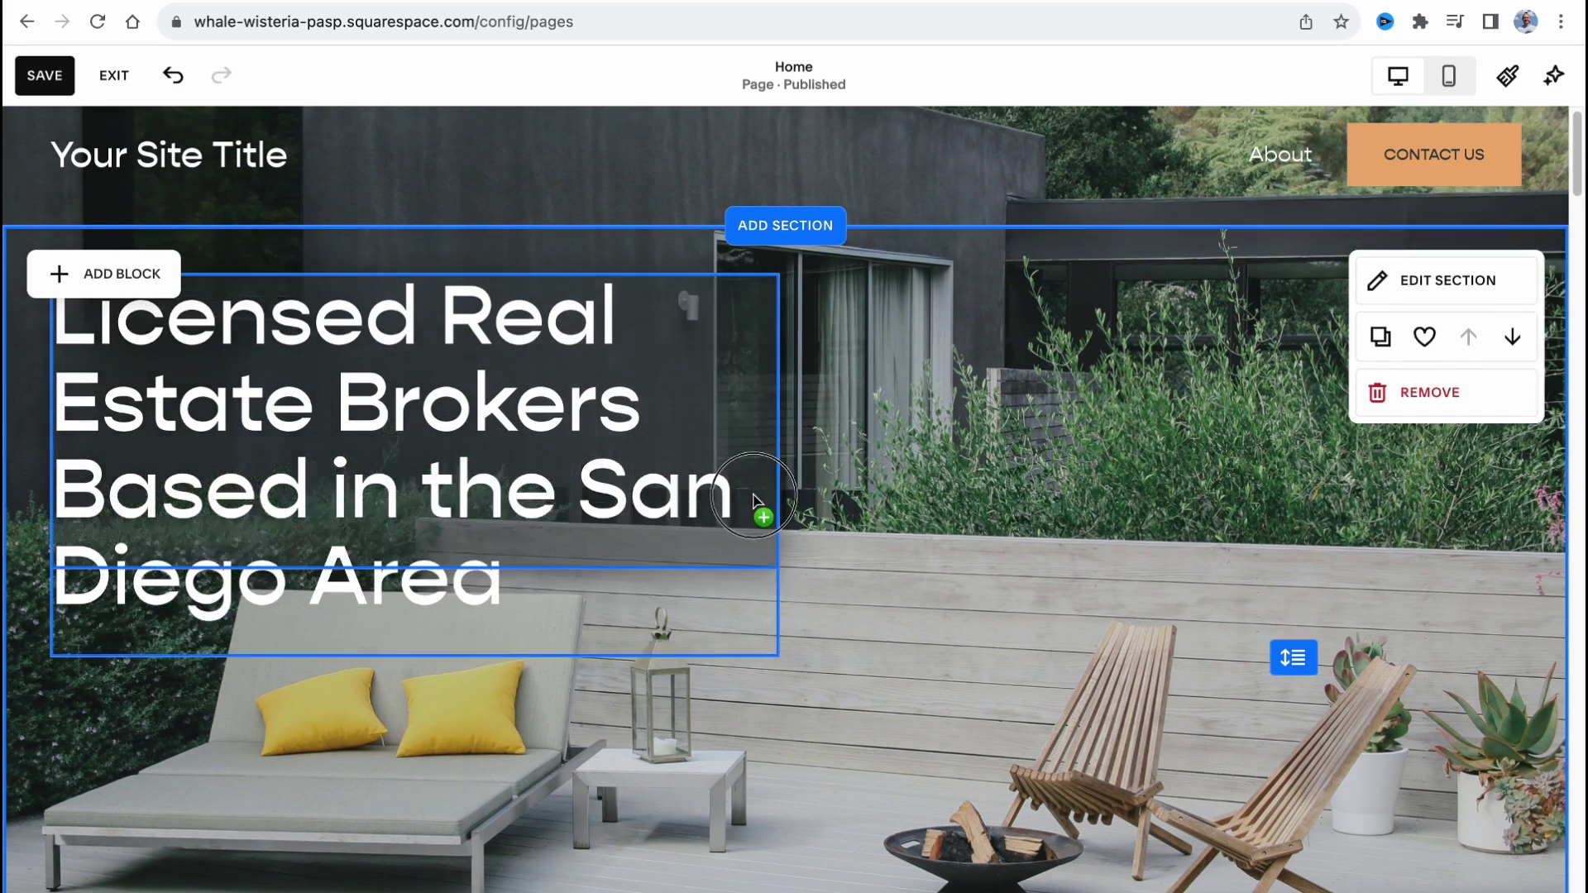
Step: Nudge the hero heading block, then drag it back to its original position
{"action": "mouse_move", "coordinate": [418, 467]}
{"action": "left_mouse_down"}
{"action": "mouse_move", "coordinate": [444, 476]}
{"action": "mouse_move", "coordinate": [414, 468]}
{"action": "left_mouse_up"}
{"action": "scroll", "coordinate": [648, 498], "scroll_direction": "down", "scroll_amount": 7}
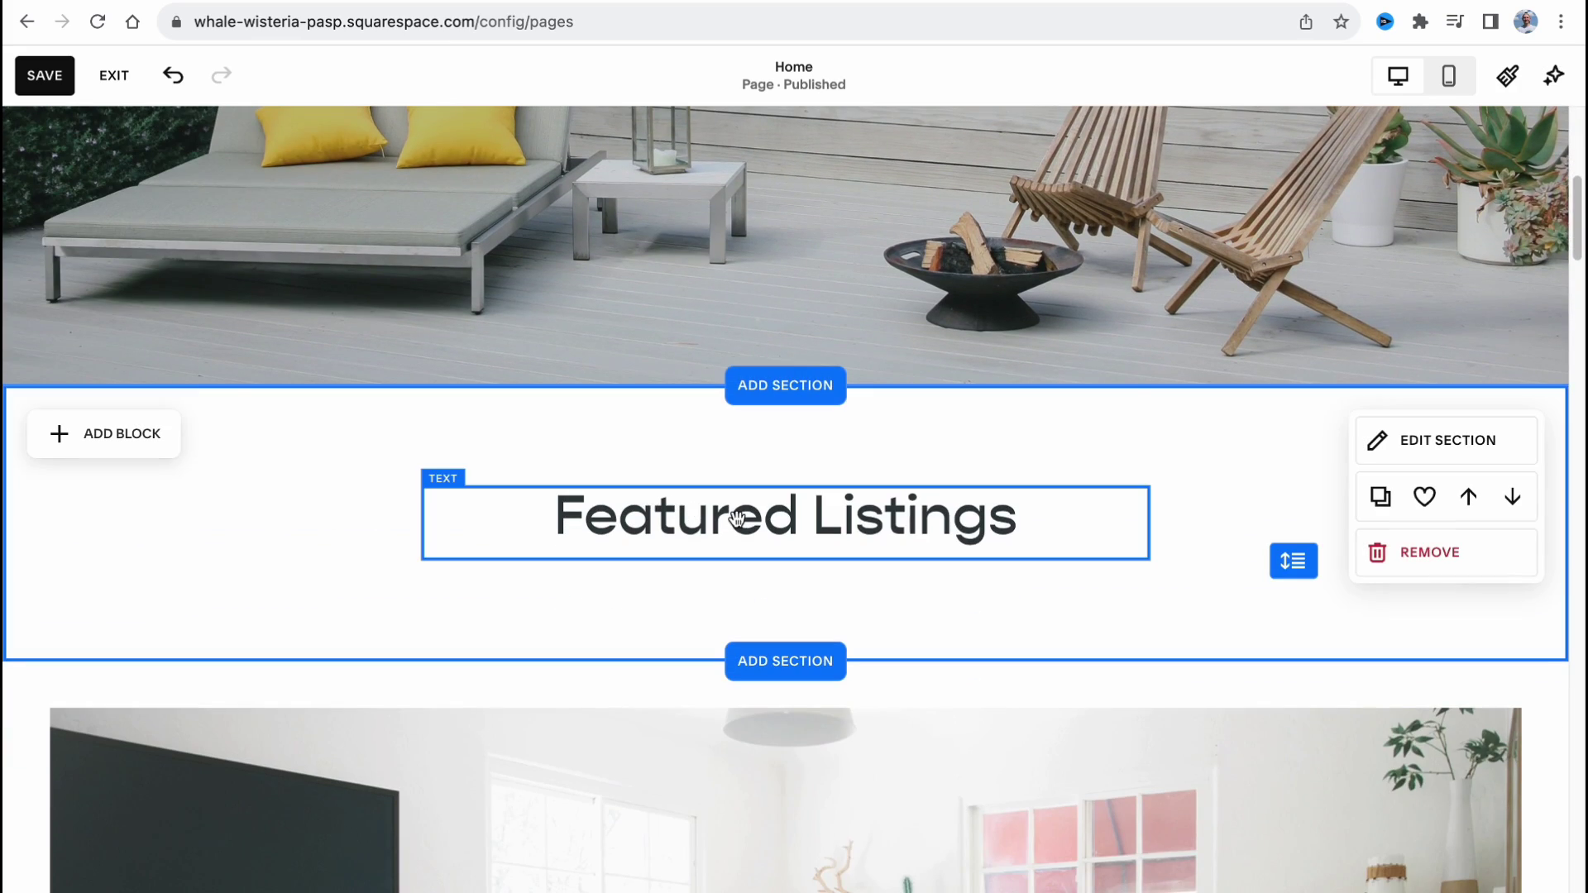
{"action": "scroll", "coordinate": [285, 273], "scroll_direction": "up", "scroll_amount": 3}
{"action": "scroll", "coordinate": [285, 273], "scroll_direction": "up", "scroll_amount": 4}
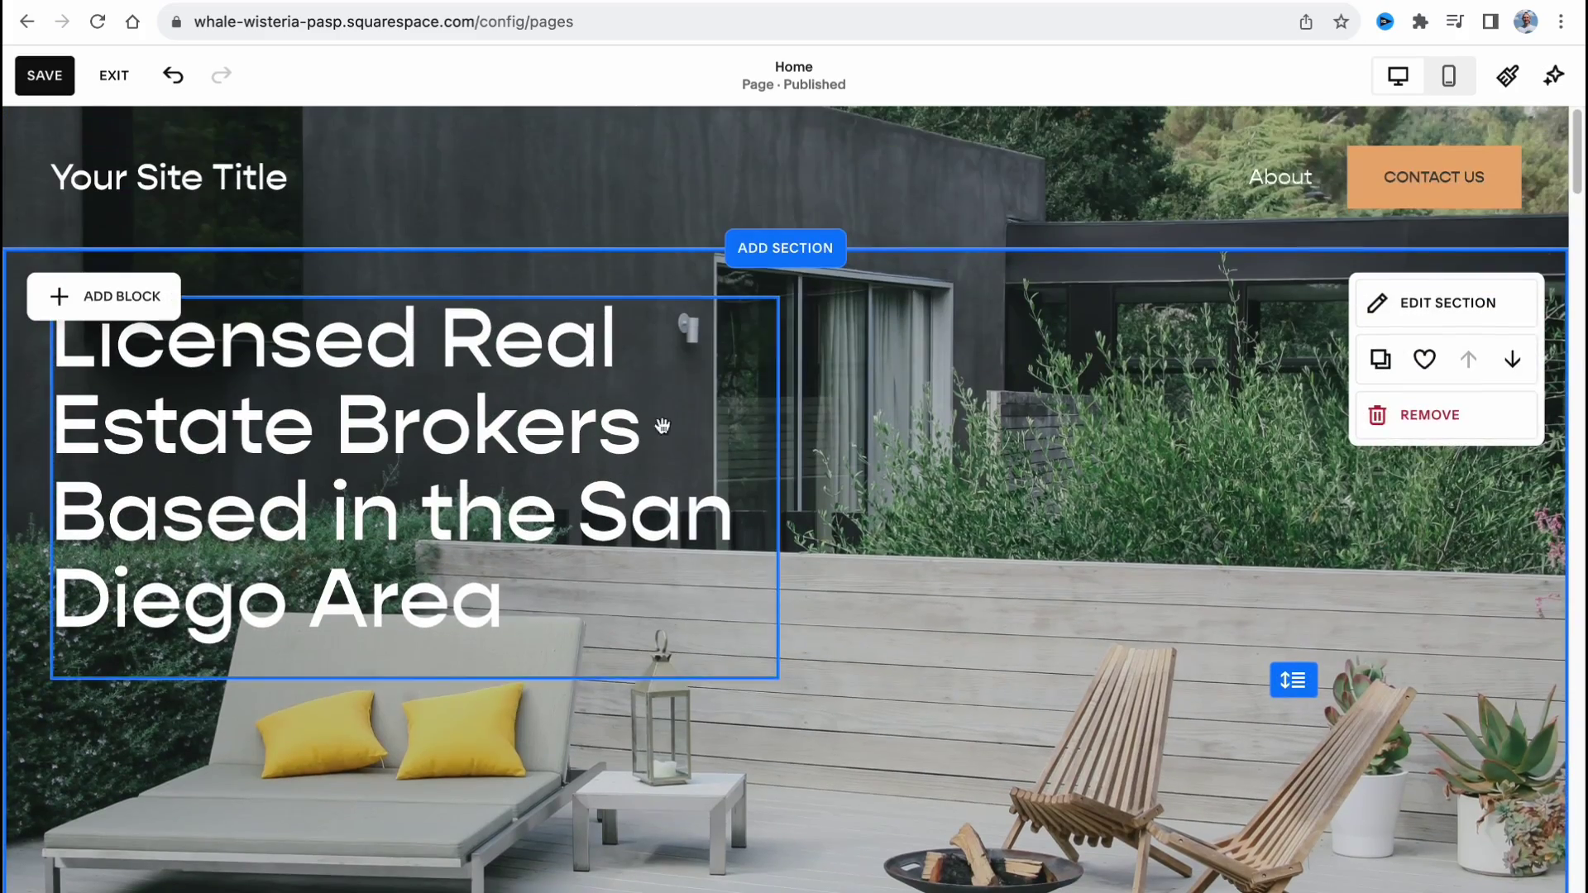
{"action": "left_click_drag", "start_coordinate": [454, 370], "coordinate": [771, 491]}
{"action": "key", "text": "Escape"}
Step: Select the whole hero heading text, then deselect it, leaving its wording unchanged
{"action": "mouse_move", "coordinate": [244, 488]}
{"action": "left_mouse_down"}
{"action": "mouse_move", "coordinate": [674, 488]}
{"action": "mouse_move", "coordinate": [240, 488]}
{"action": "left_mouse_up"}
{"action": "left_click", "coordinate": [494, 599]}
{"action": "left_click_drag", "start_coordinate": [494, 599], "coordinate": [28, 344]}
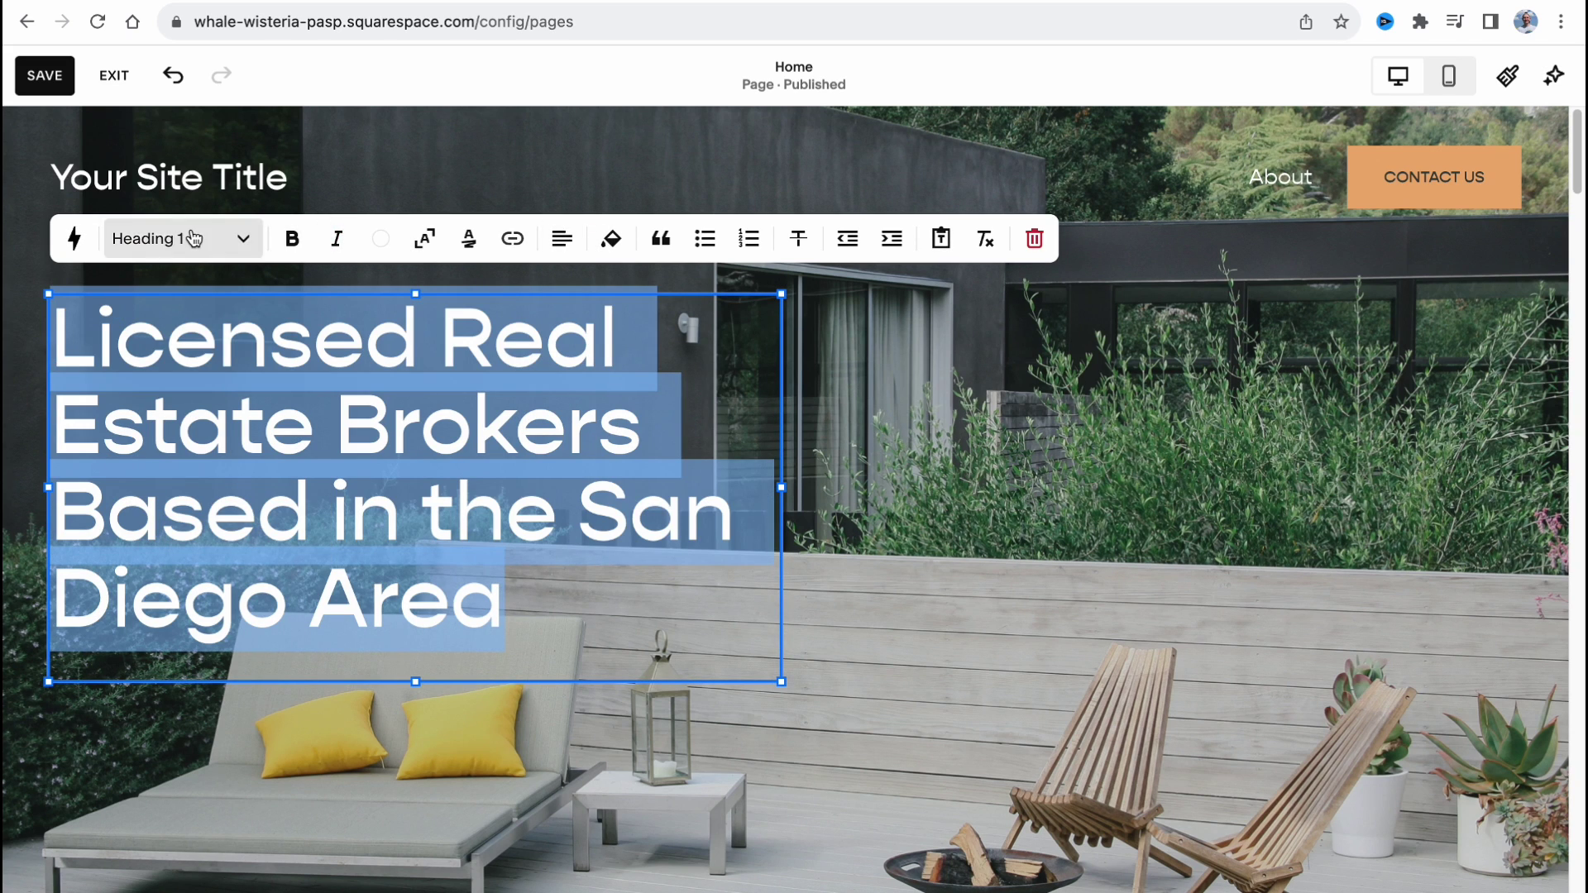
{"action": "left_click", "coordinate": [1165, 558]}
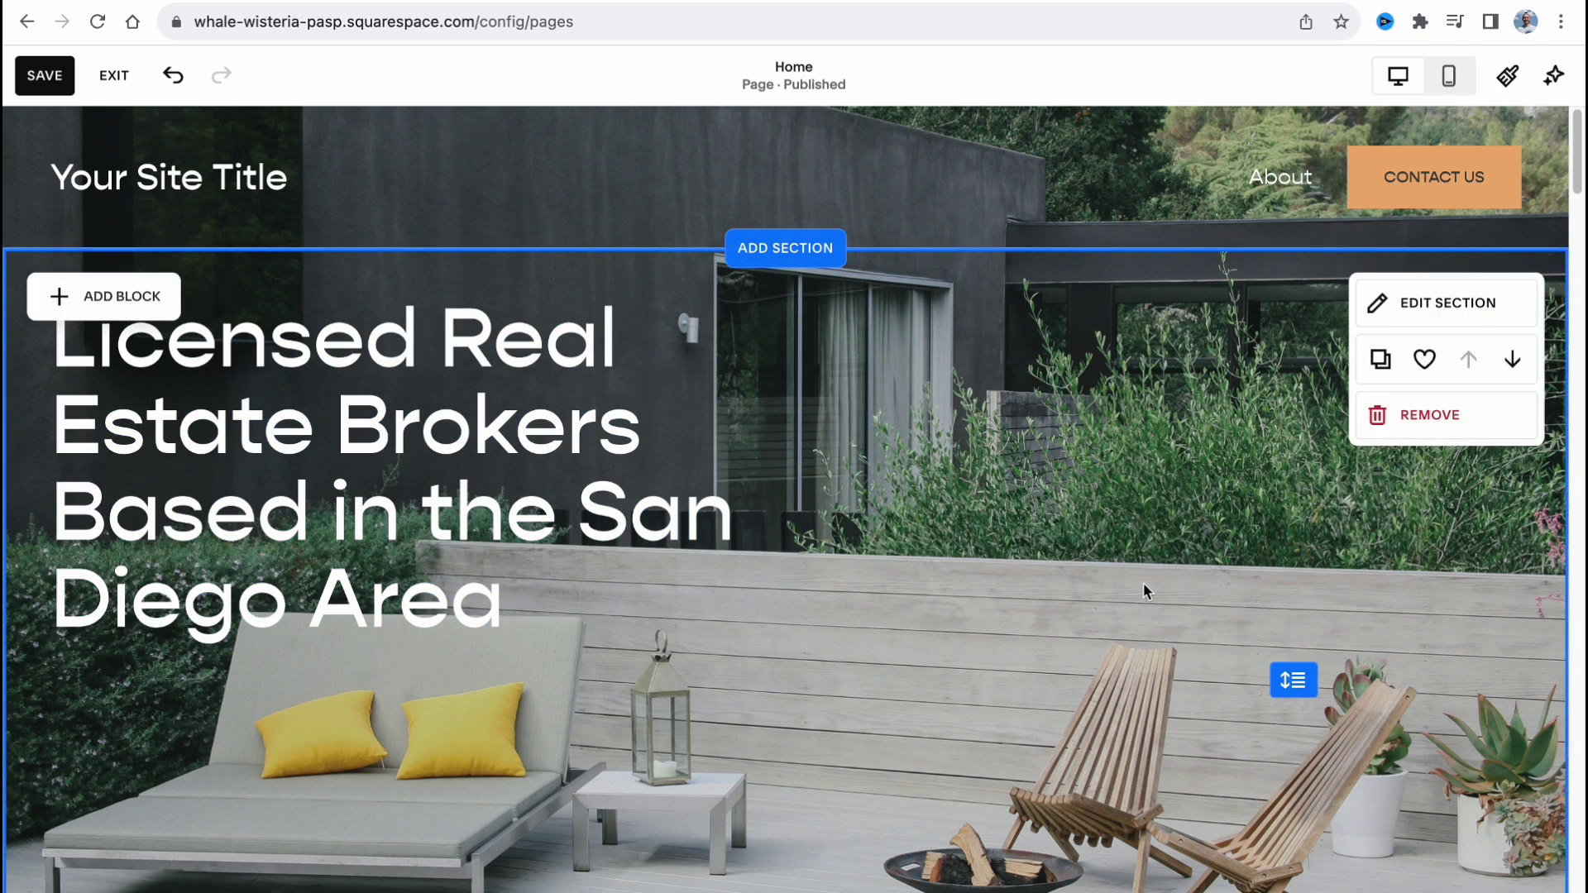
{"action": "scroll", "coordinate": [1144, 496], "scroll_direction": "down", "scroll_amount": 8}
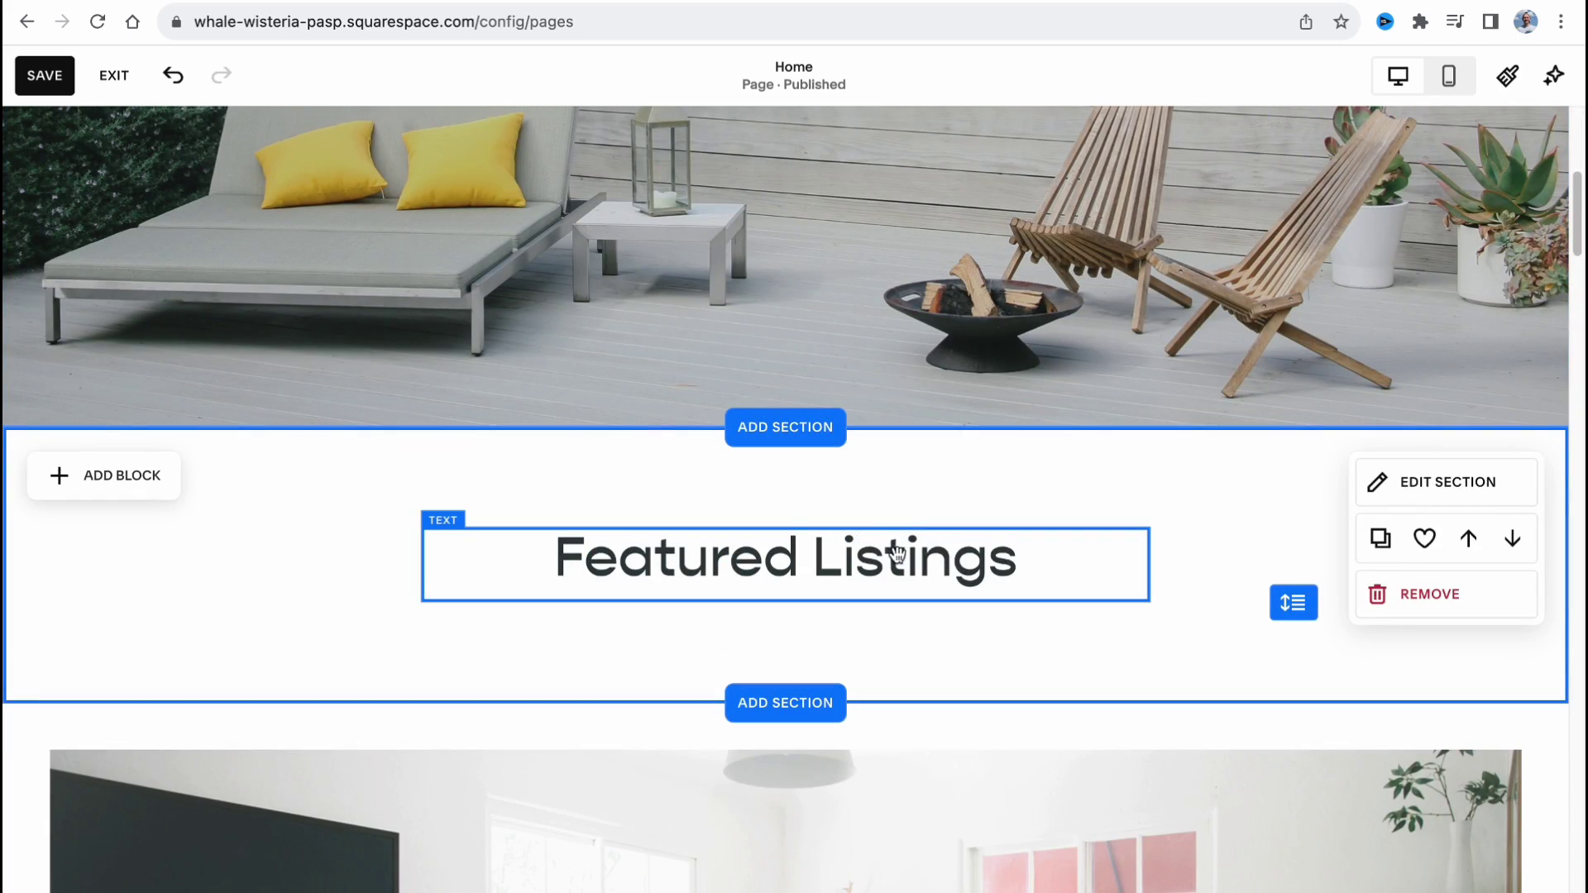
{"action": "scroll", "coordinate": [886, 560], "scroll_direction": "down", "scroll_amount": 7}
{"action": "scroll", "coordinate": [748, 603], "scroll_direction": "down", "scroll_amount": 7}
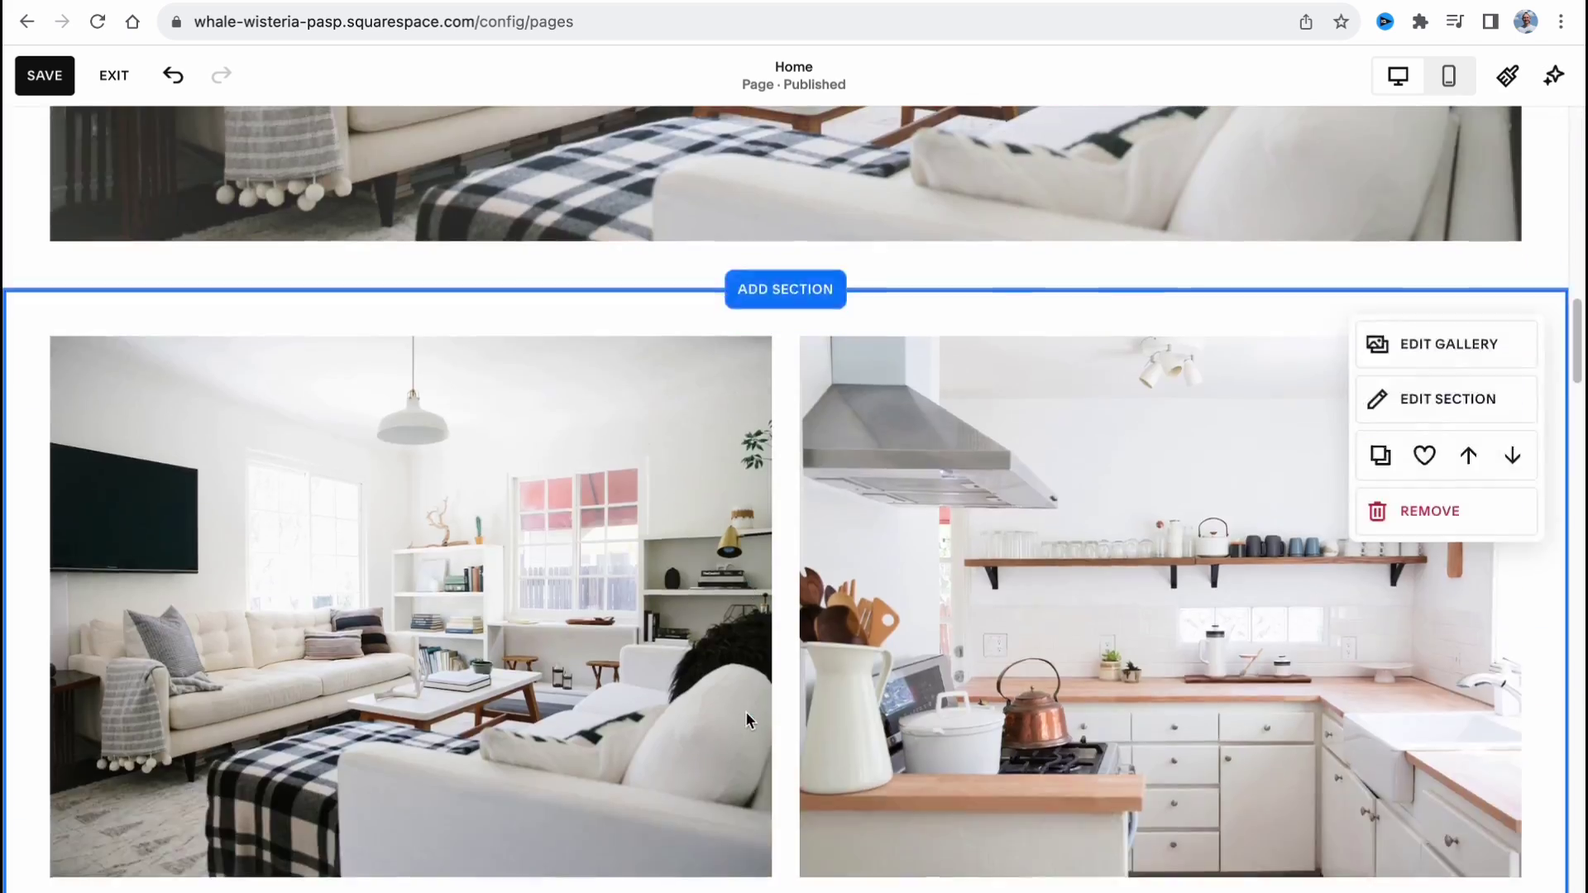
{"action": "scroll", "coordinate": [746, 711], "scroll_direction": "up", "scroll_amount": 20}
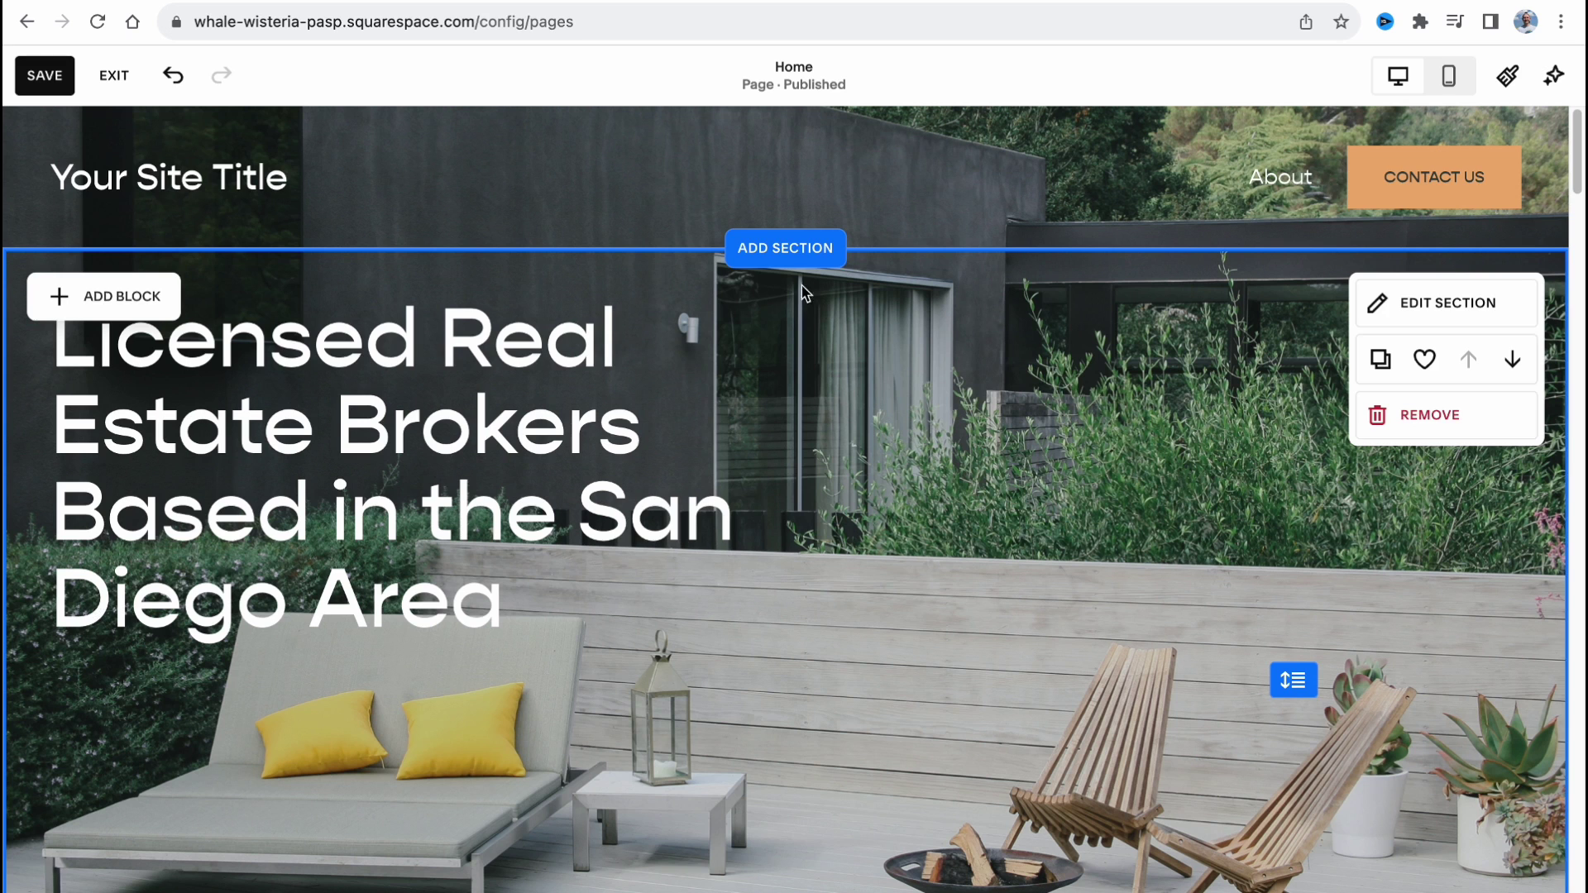
Step: Insert the first People 'Meet the Team' layout, with three portraits, at the top of the Home page
{"action": "left_click", "coordinate": [782, 248]}
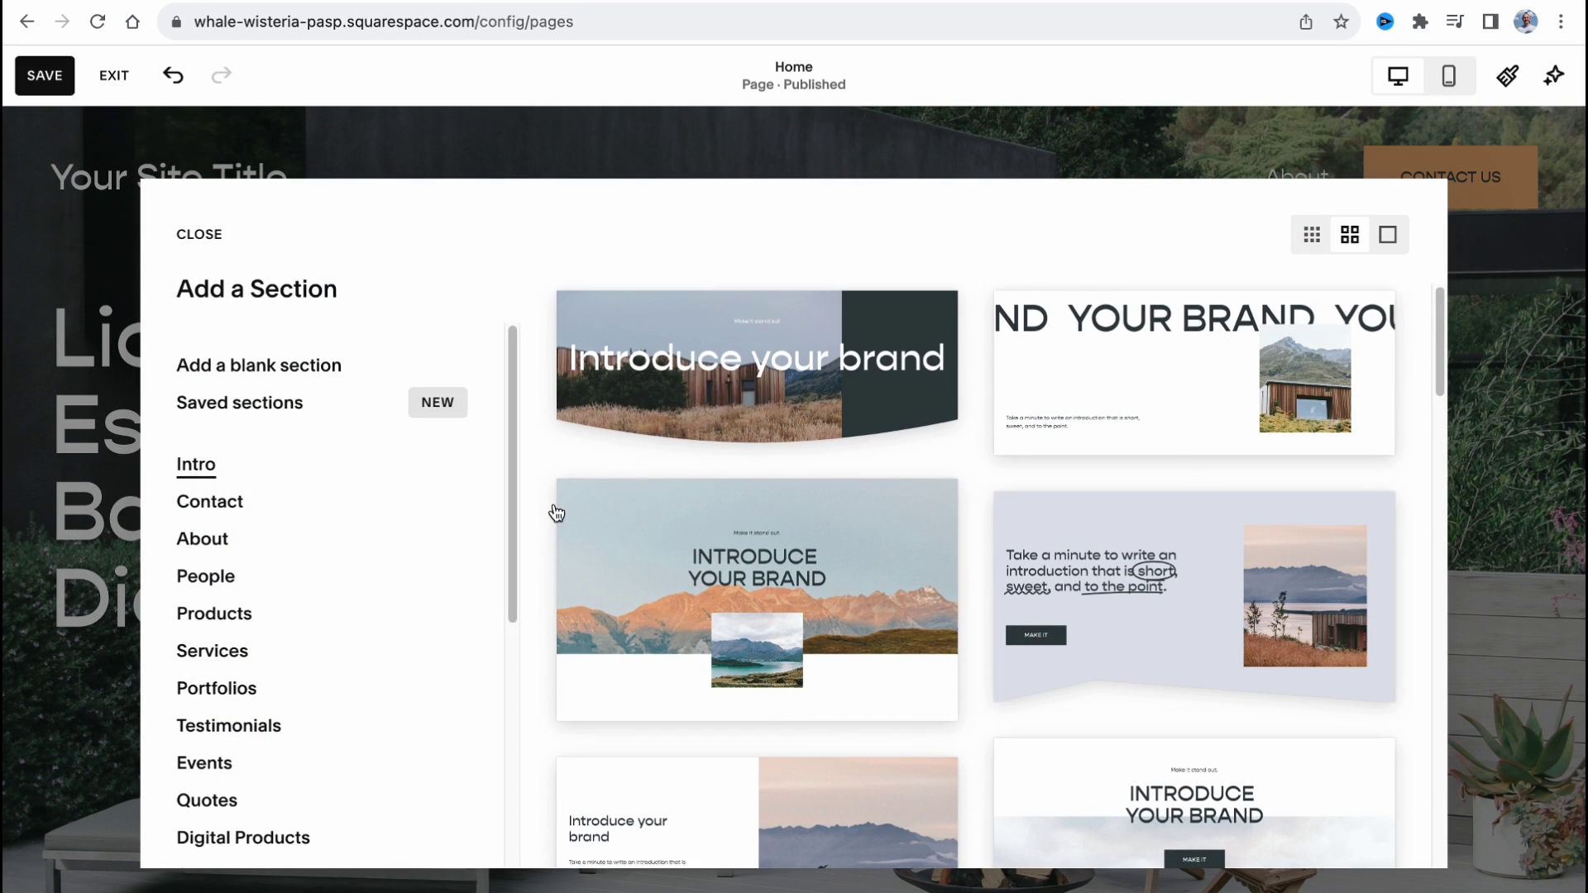
{"action": "left_click", "coordinate": [225, 578]}
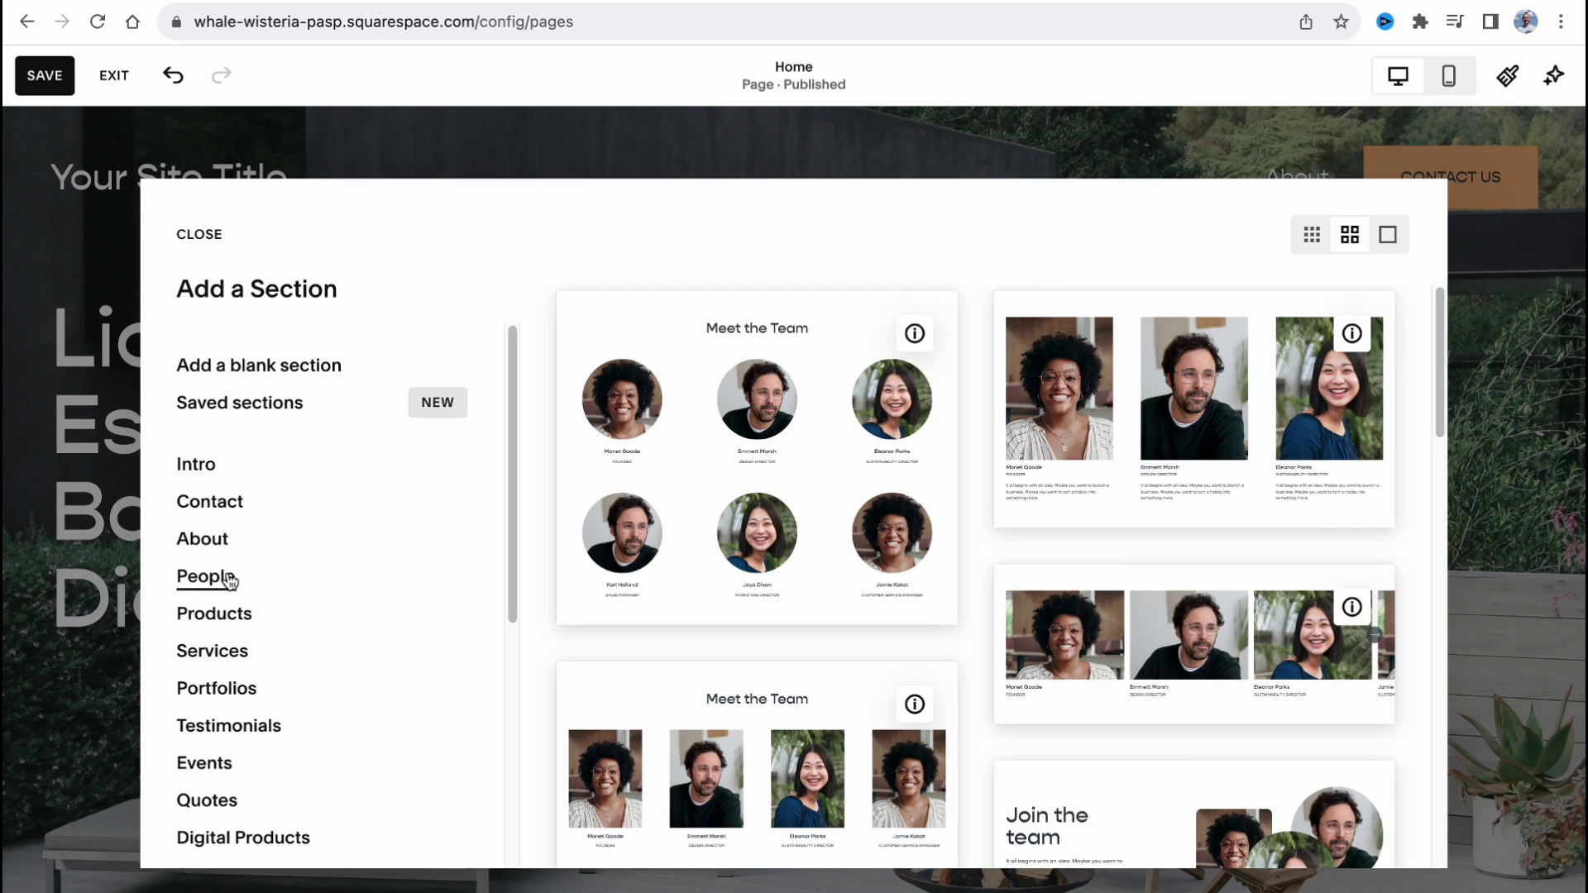
{"action": "left_click", "coordinate": [876, 468]}
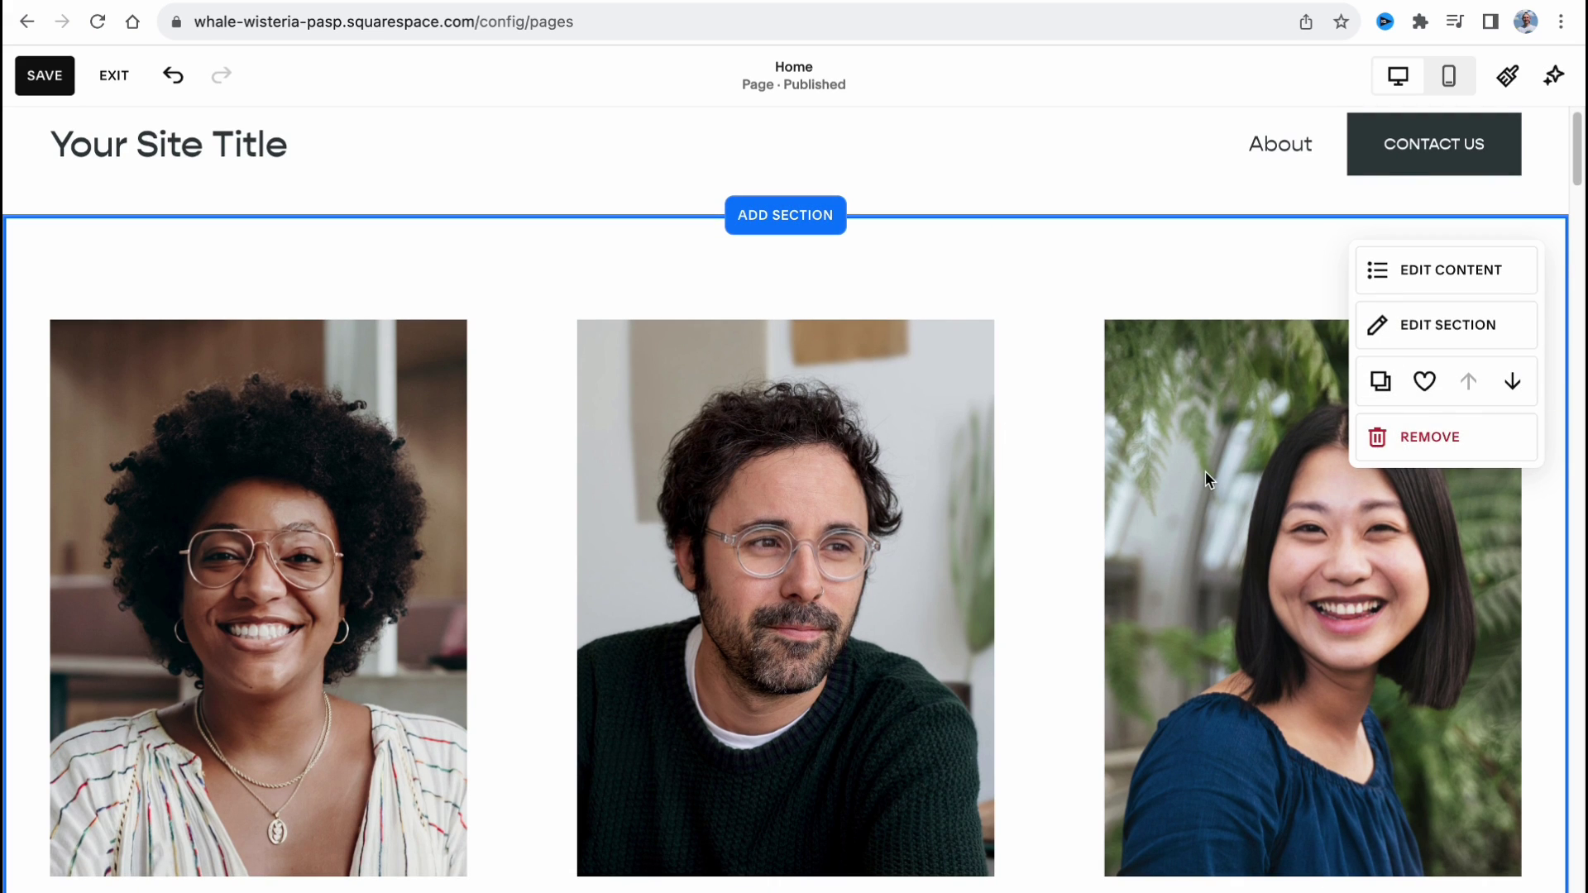
Step: Move the team section down five places so it sits below 449 Random Road
{"action": "left_click", "coordinate": [1513, 381]}
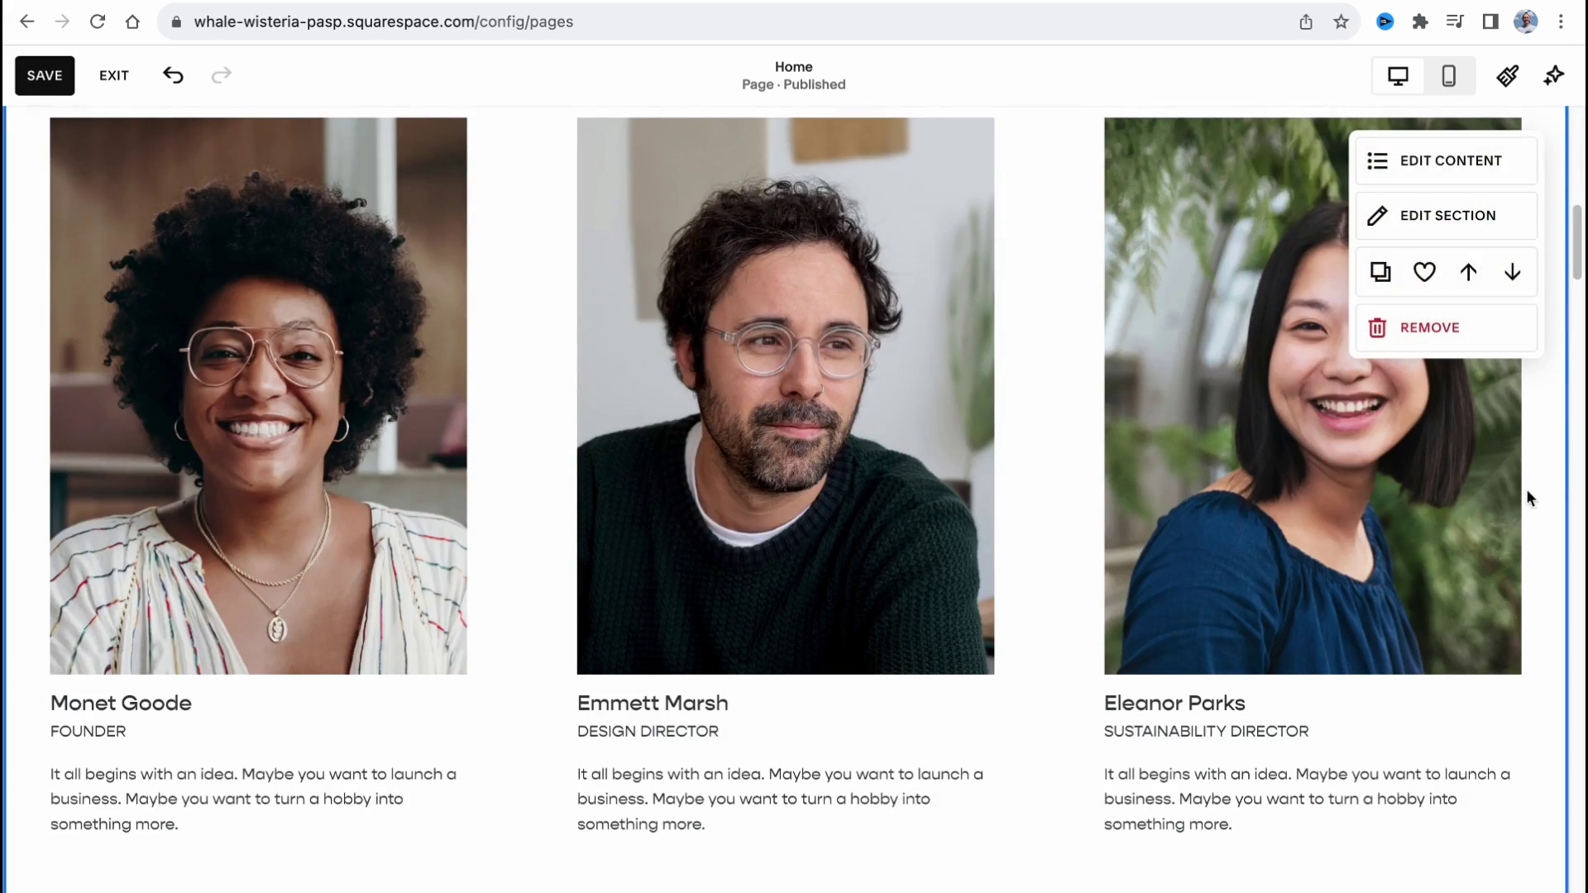
{"action": "left_click", "coordinate": [1513, 271]}
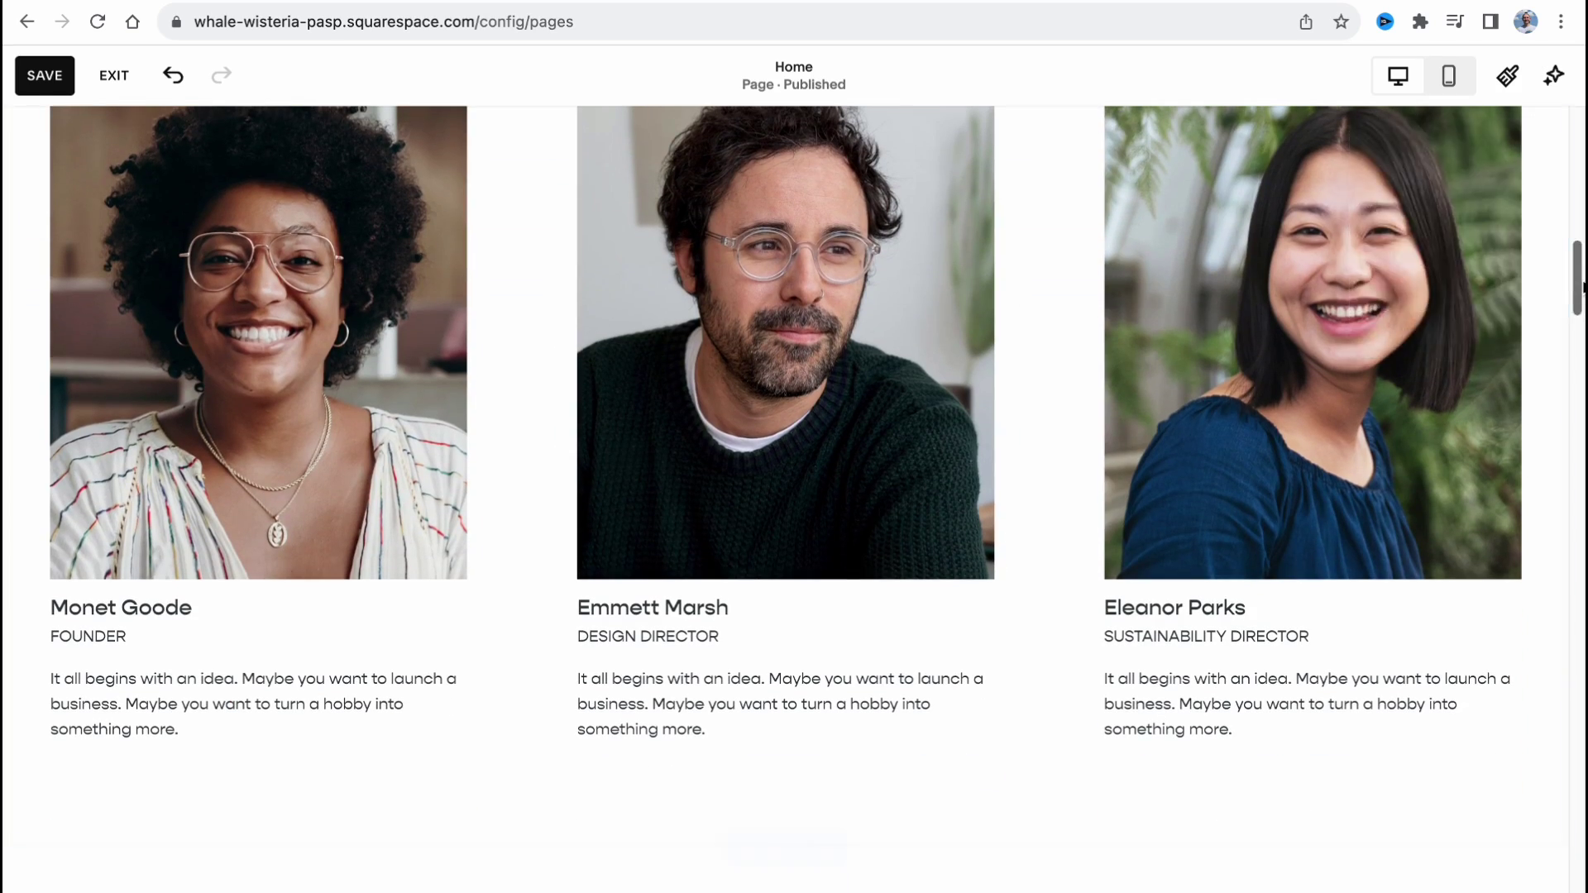
{"action": "left_click", "coordinate": [1513, 272]}
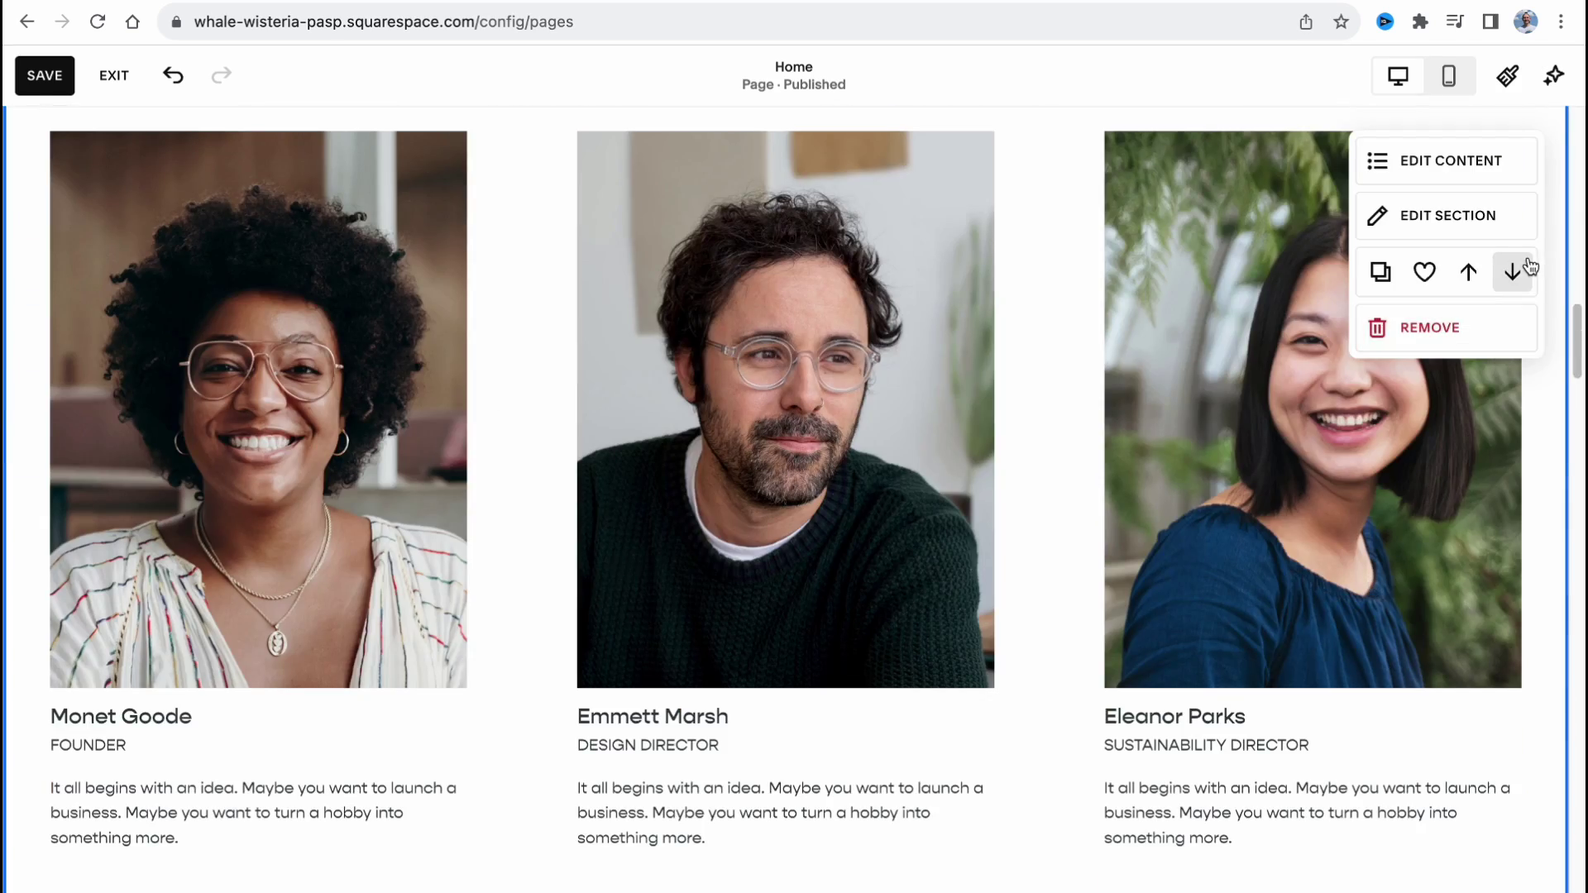
{"action": "left_click", "coordinate": [1529, 267]}
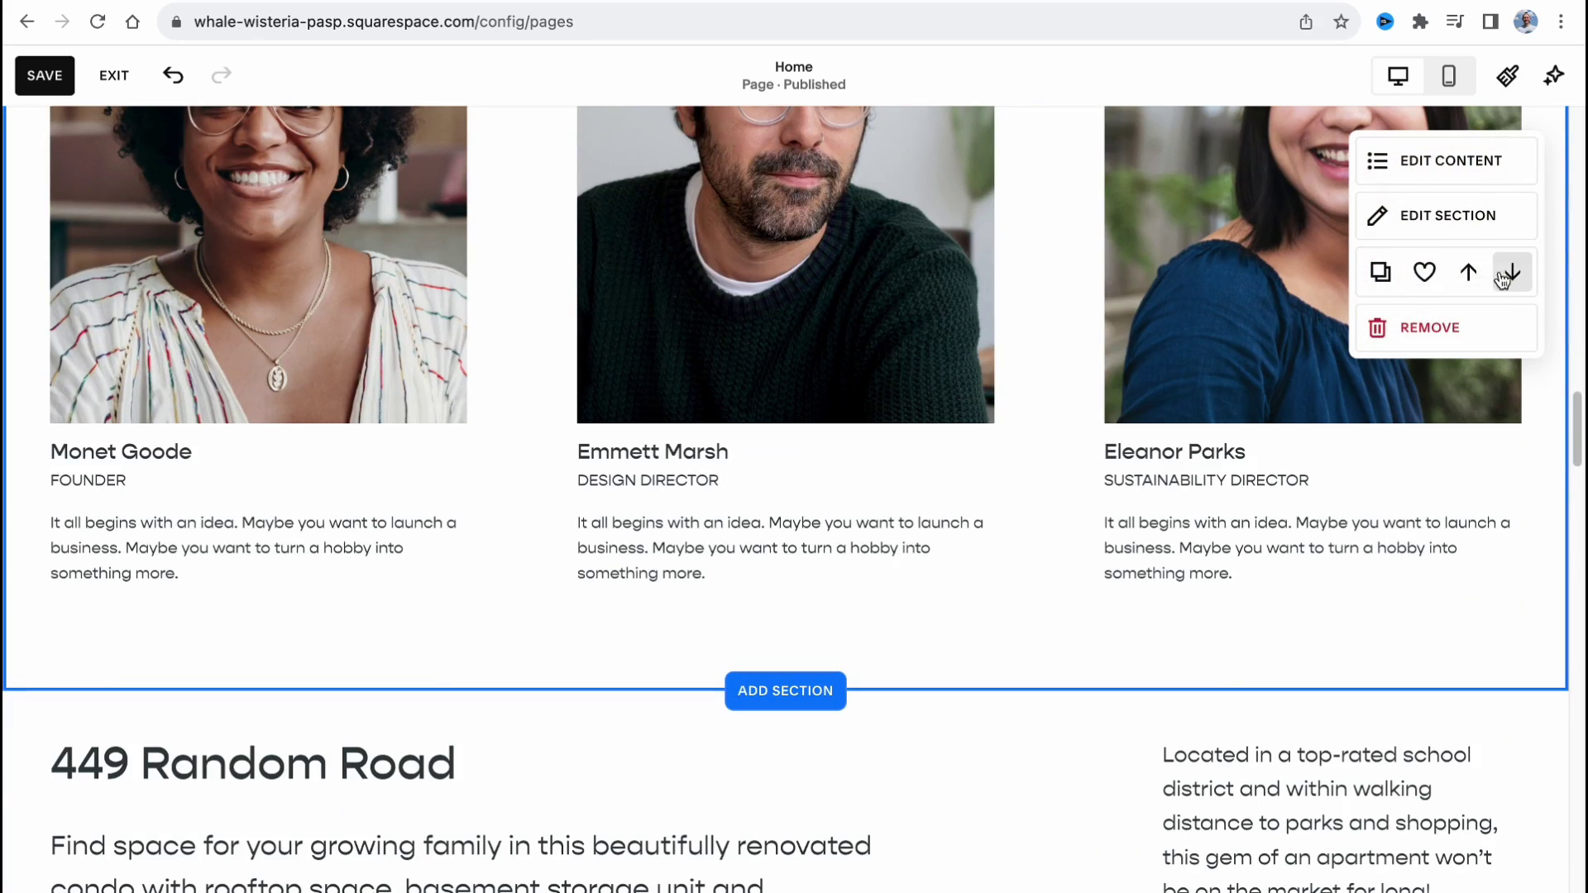
{"action": "left_click", "coordinate": [1513, 271]}
{"action": "scroll", "coordinate": [1233, 489], "scroll_direction": "down", "scroll_amount": 6}
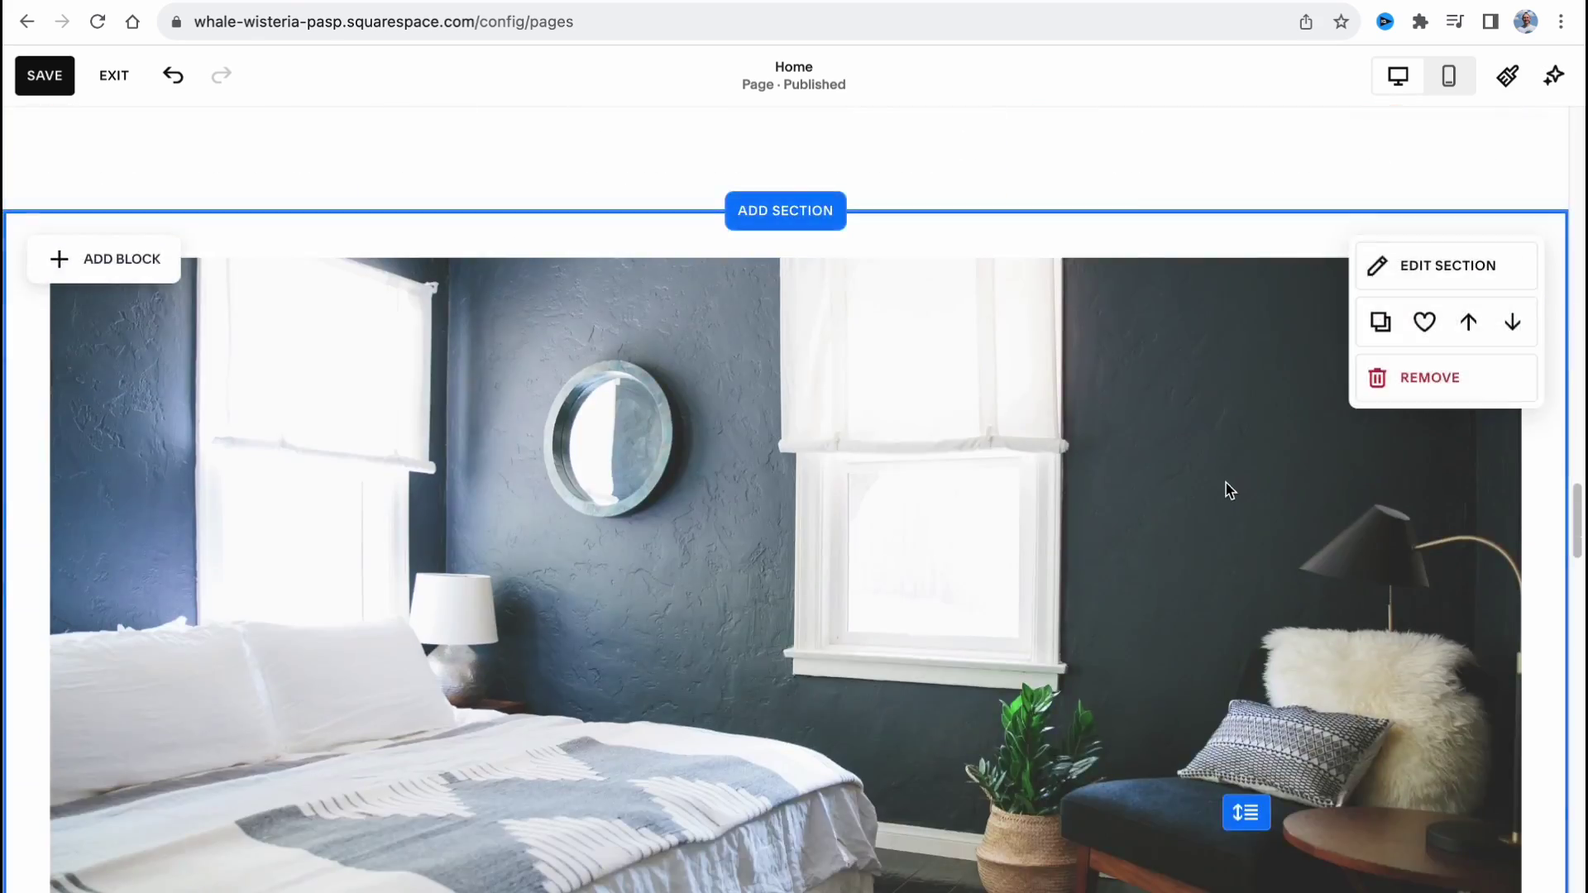
{"action": "scroll", "coordinate": [1224, 463], "scroll_direction": "up", "scroll_amount": 7}
{"action": "scroll", "coordinate": [817, 495], "scroll_direction": "up", "scroll_amount": 15}
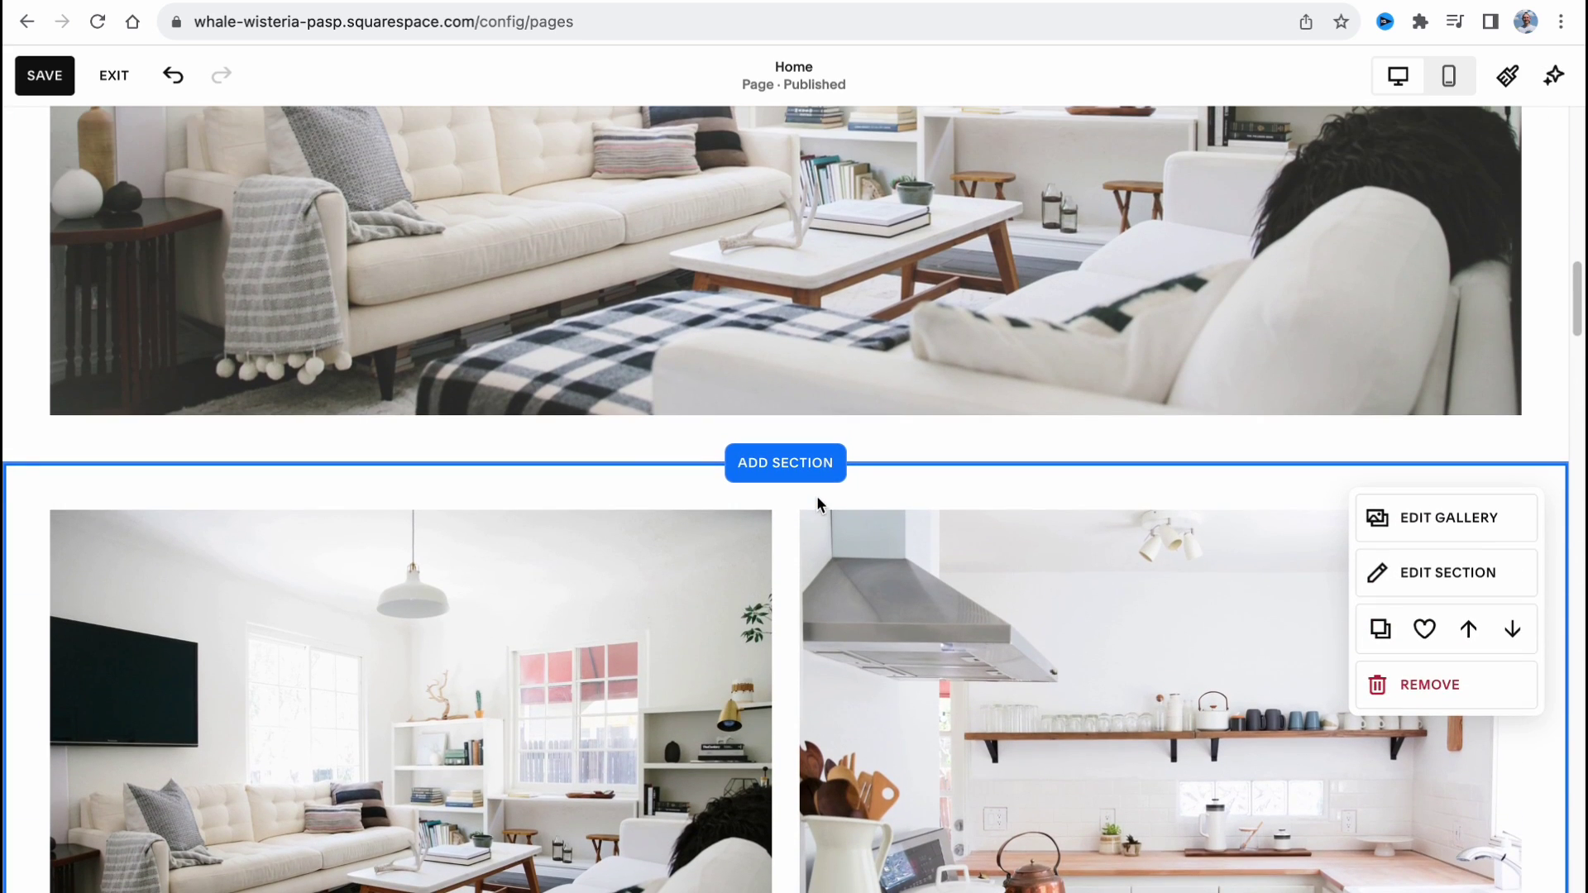
{"action": "scroll", "coordinate": [816, 495], "scroll_direction": "up", "scroll_amount": 5}
{"action": "scroll", "coordinate": [816, 495], "scroll_direction": "down", "scroll_amount": 5}
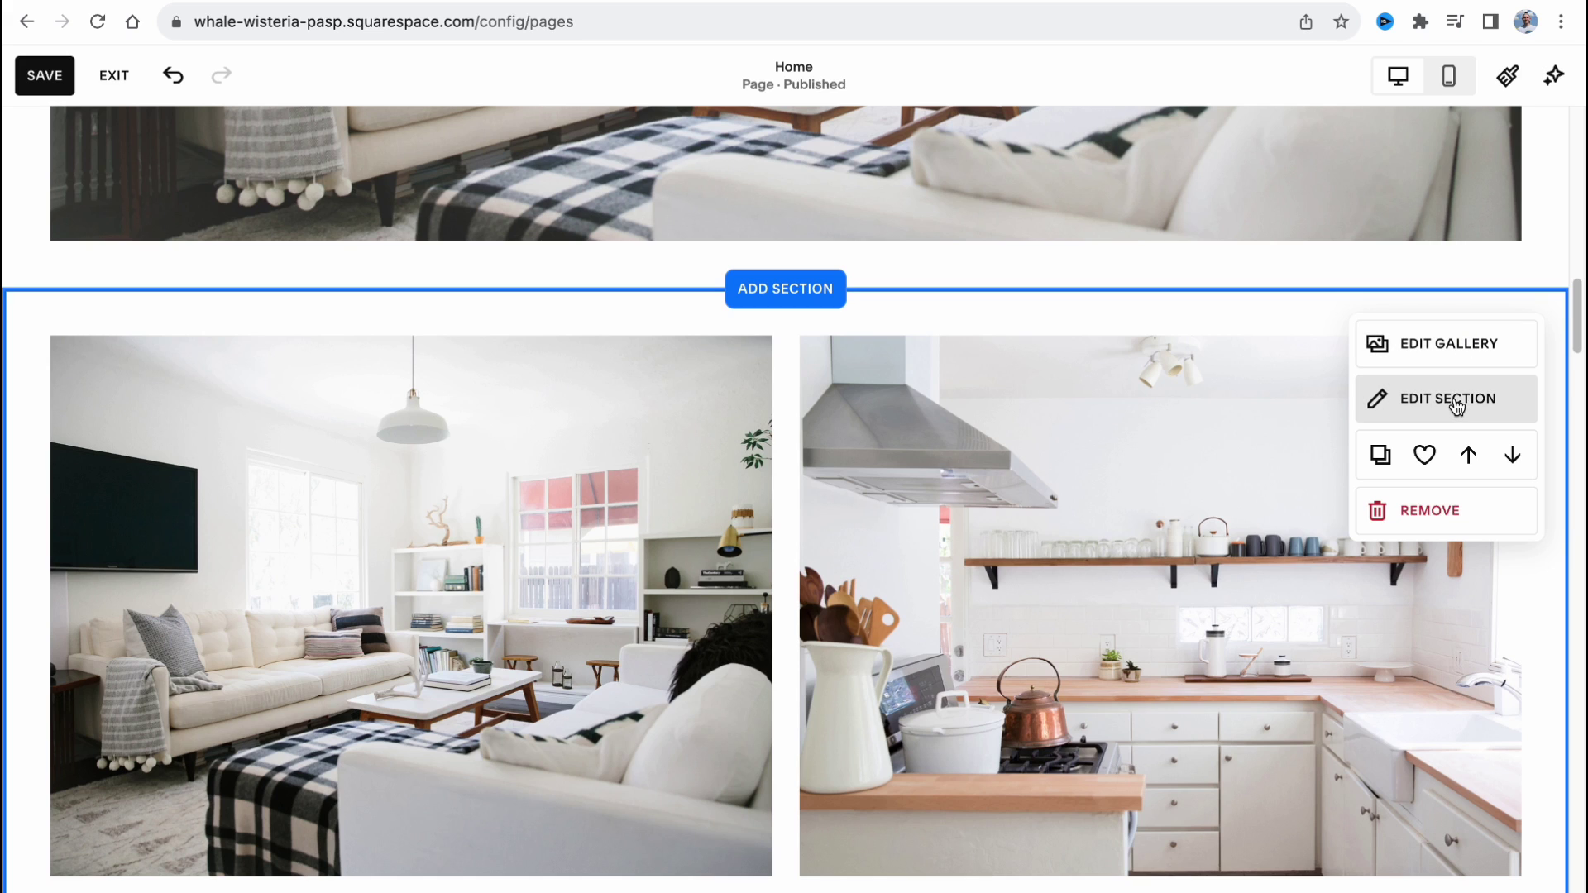
Step: Check the gallery's images, then open the two-photo gallery section's layout settings
{"action": "left_click", "coordinate": [1487, 340]}
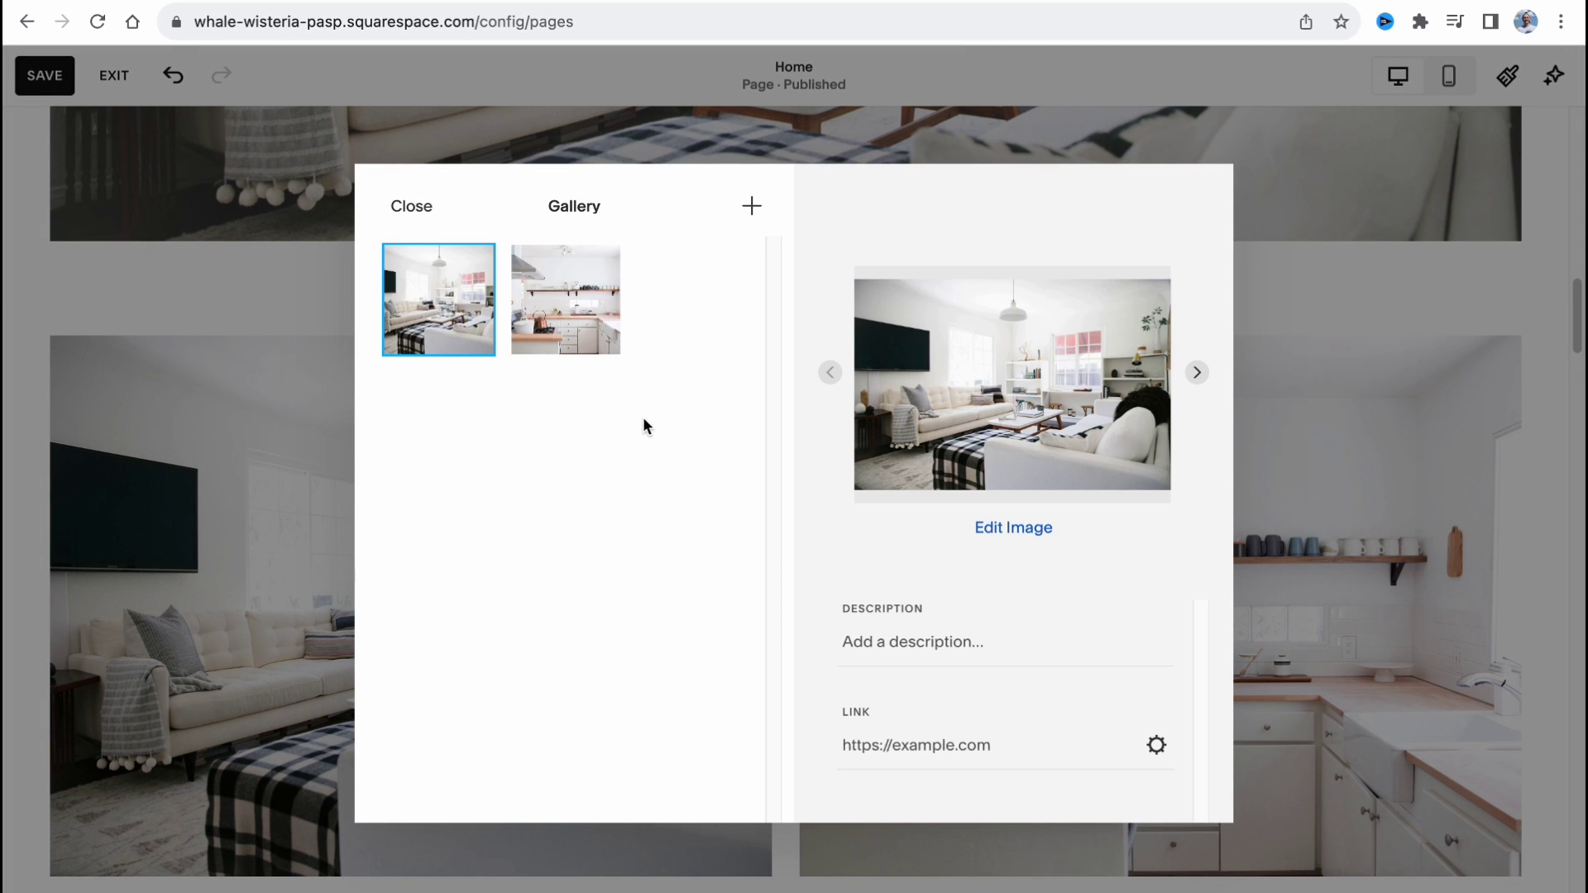
{"action": "left_click", "coordinate": [411, 208]}
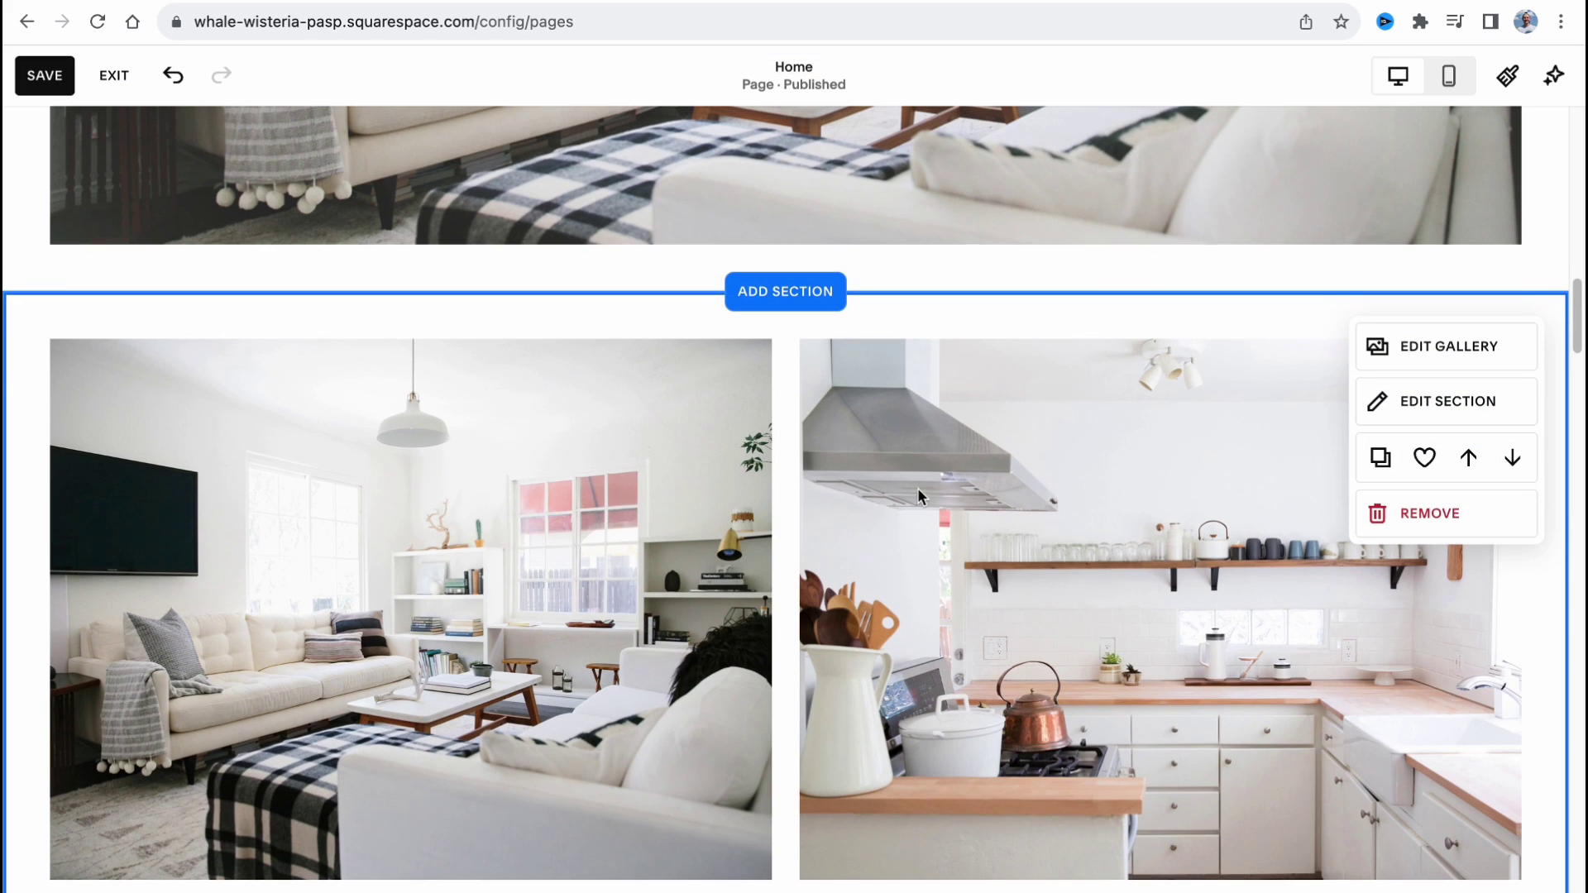
{"action": "left_click", "coordinate": [1440, 397]}
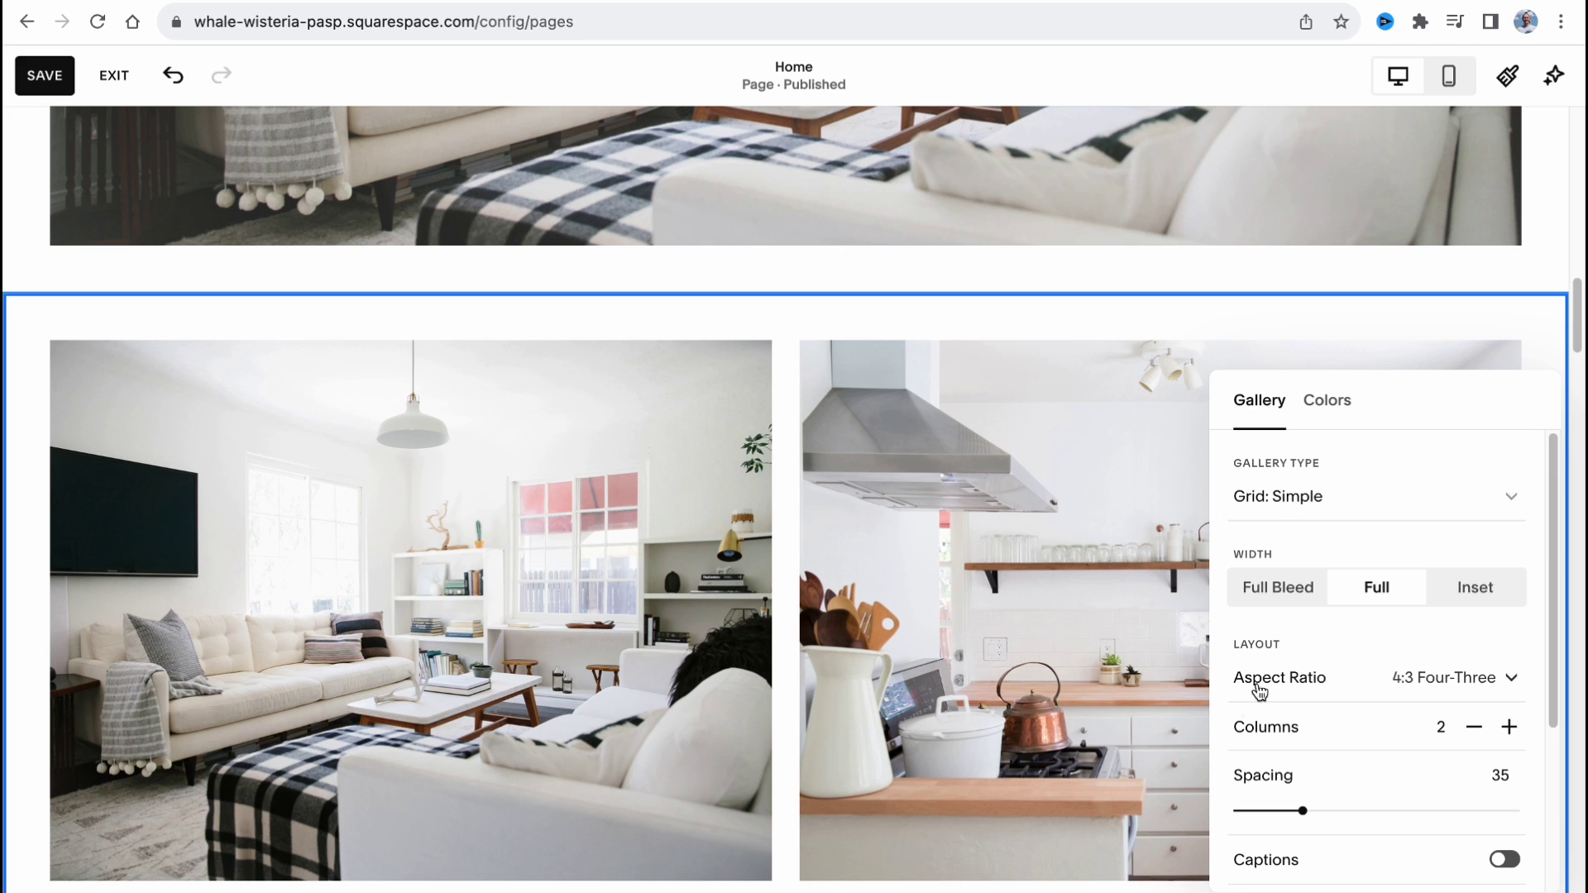
Step: Close the gallery settings and open the first team member's details in the team content
{"action": "left_click", "coordinate": [1272, 319]}
{"action": "scroll", "coordinate": [945, 553], "scroll_direction": "up", "scroll_amount": 2}
{"action": "scroll", "coordinate": [951, 556], "scroll_direction": "up", "scroll_amount": 6}
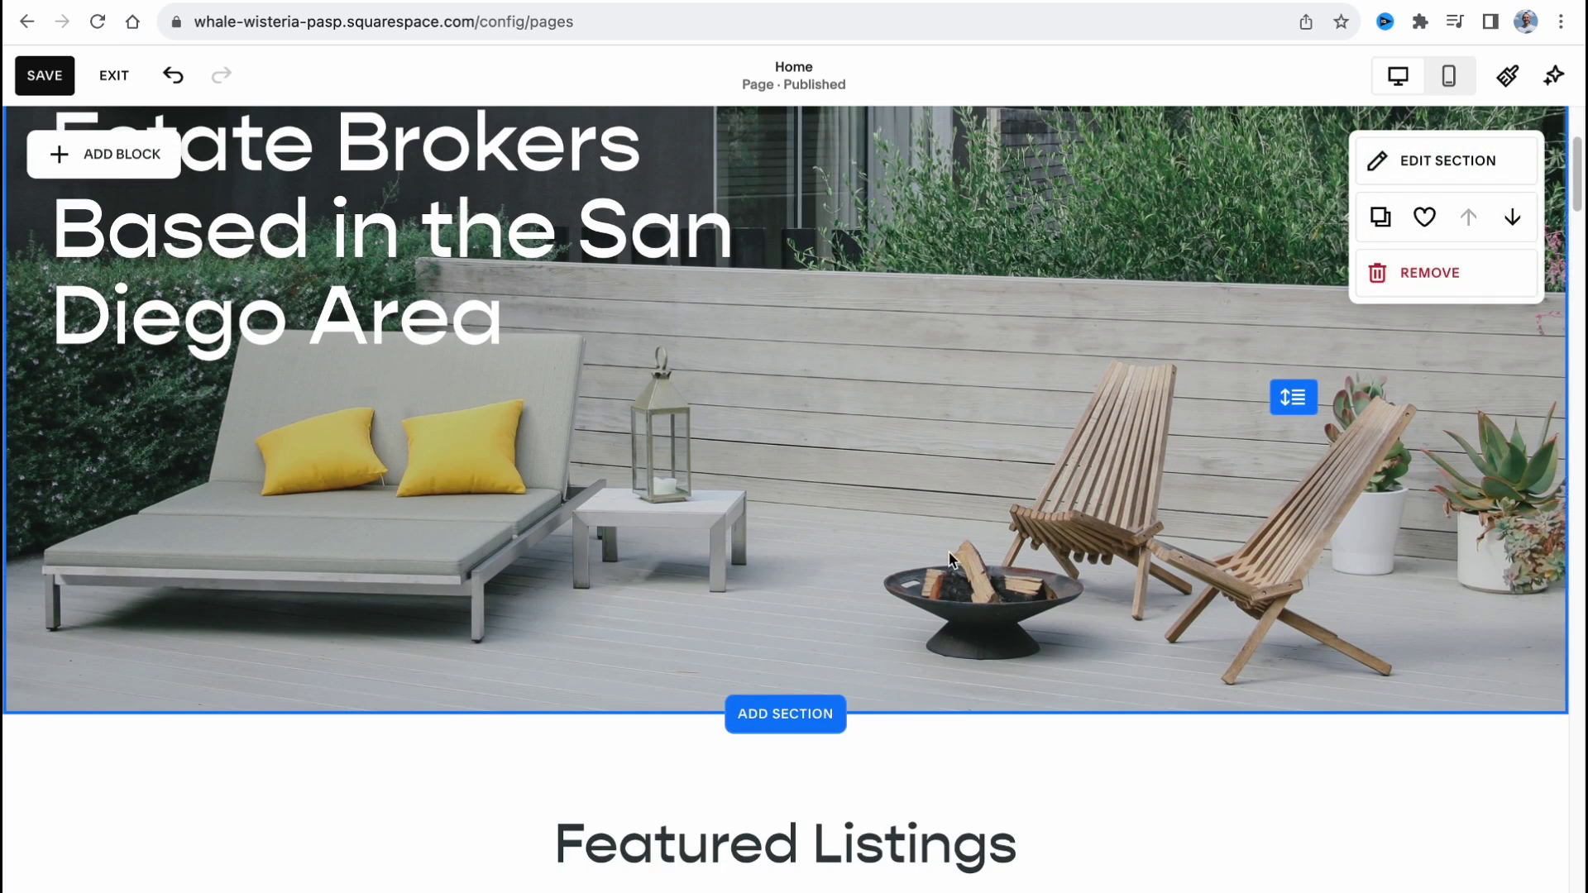
{"action": "scroll", "coordinate": [943, 554], "scroll_direction": "up", "scroll_amount": 5}
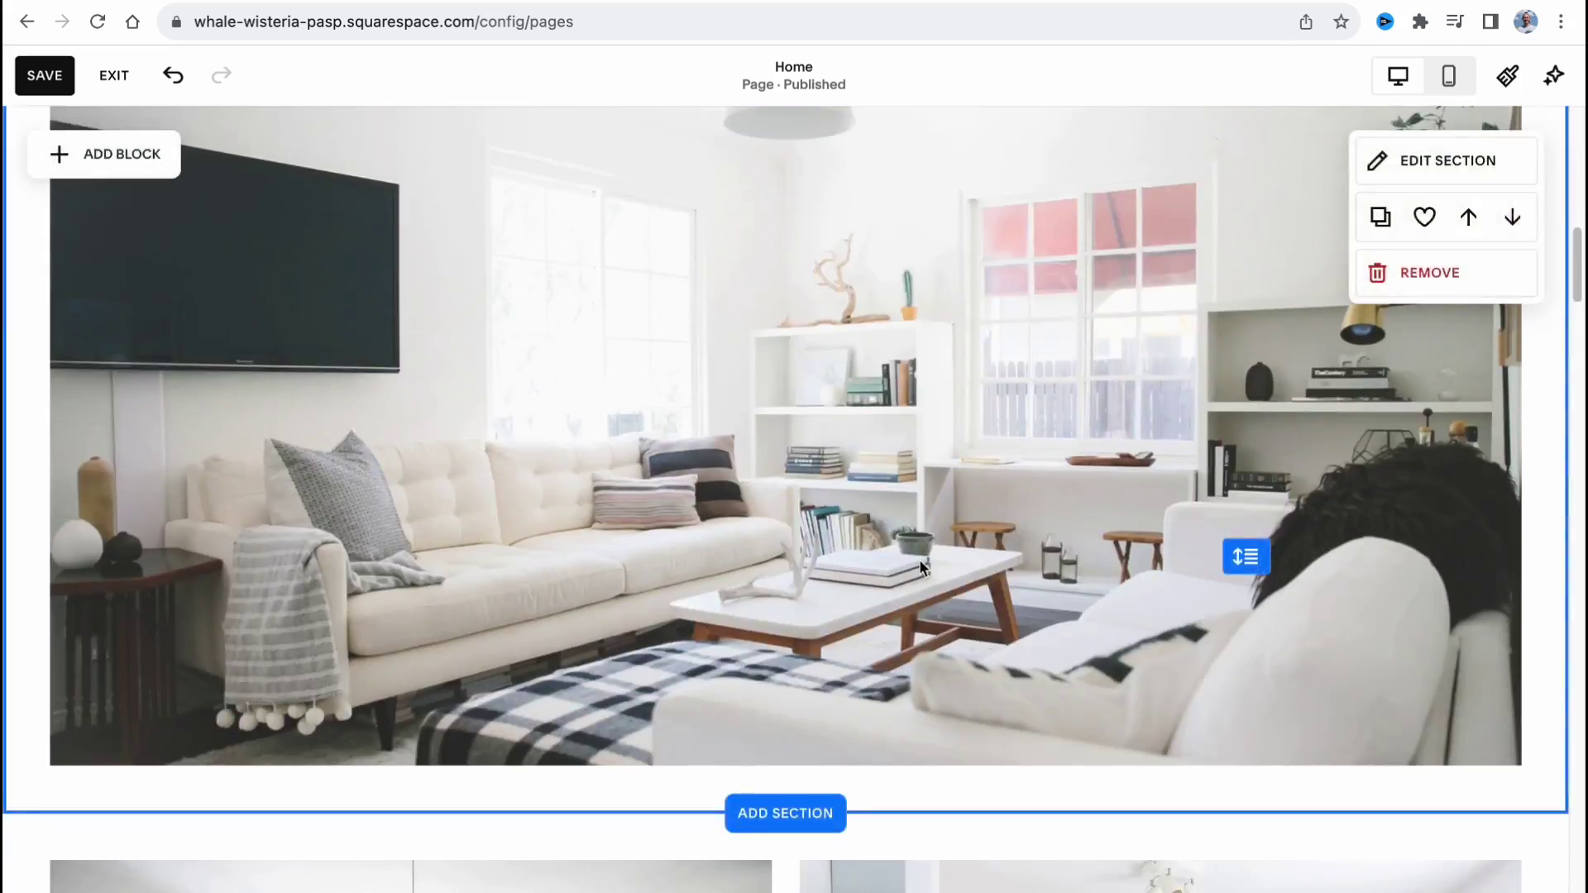
{"action": "scroll", "coordinate": [920, 559], "scroll_direction": "down", "scroll_amount": 10}
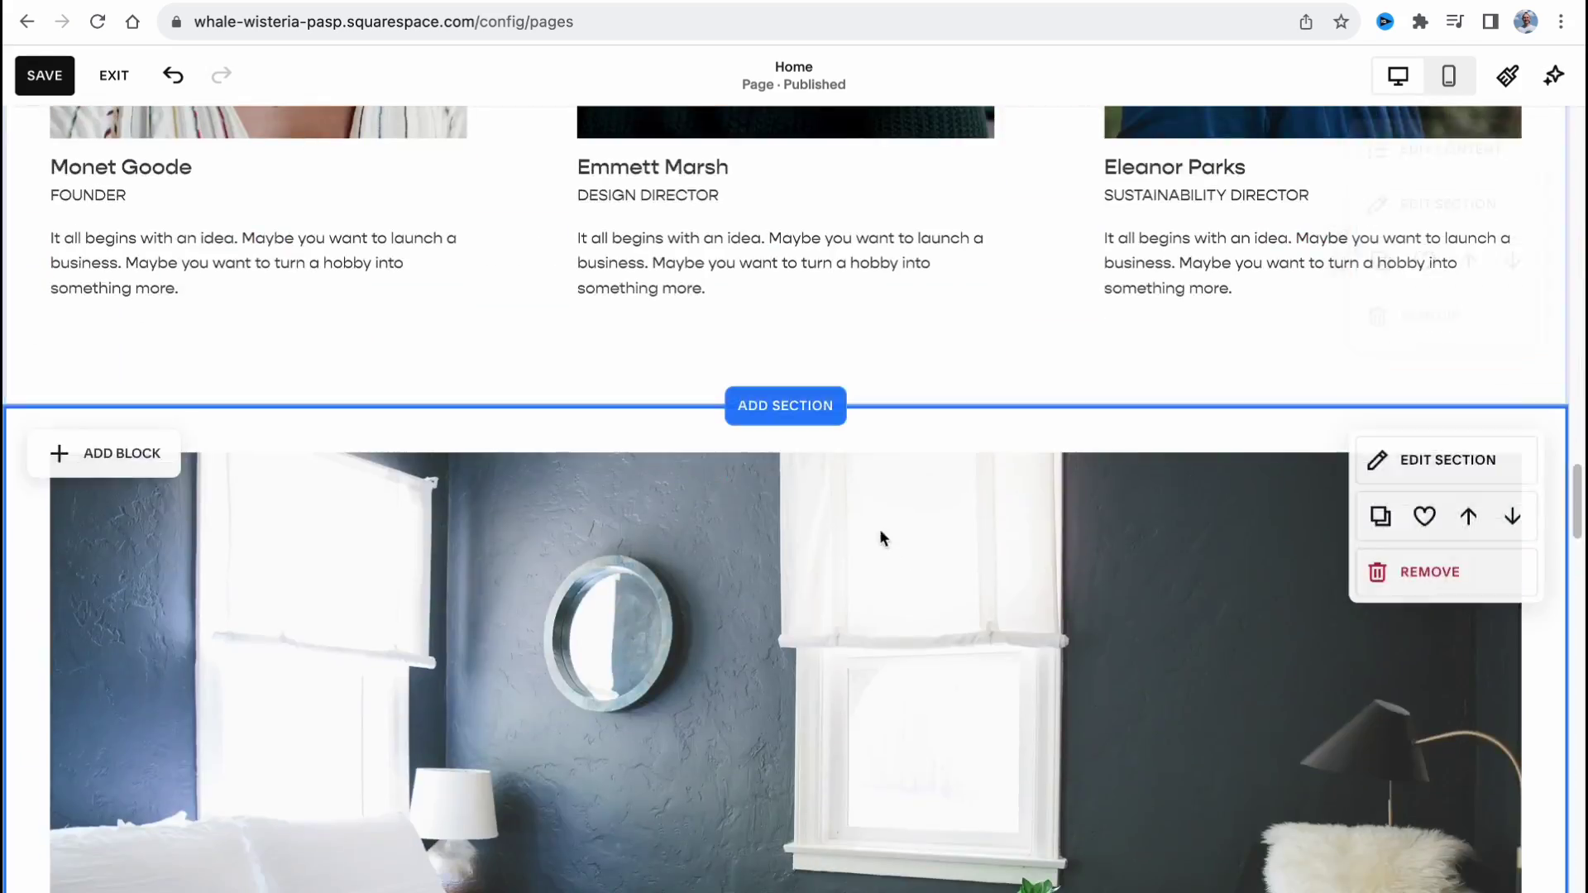
{"action": "scroll", "coordinate": [875, 535], "scroll_direction": "up", "scroll_amount": 10}
{"action": "scroll", "coordinate": [1039, 653], "scroll_direction": "down", "scroll_amount": 3}
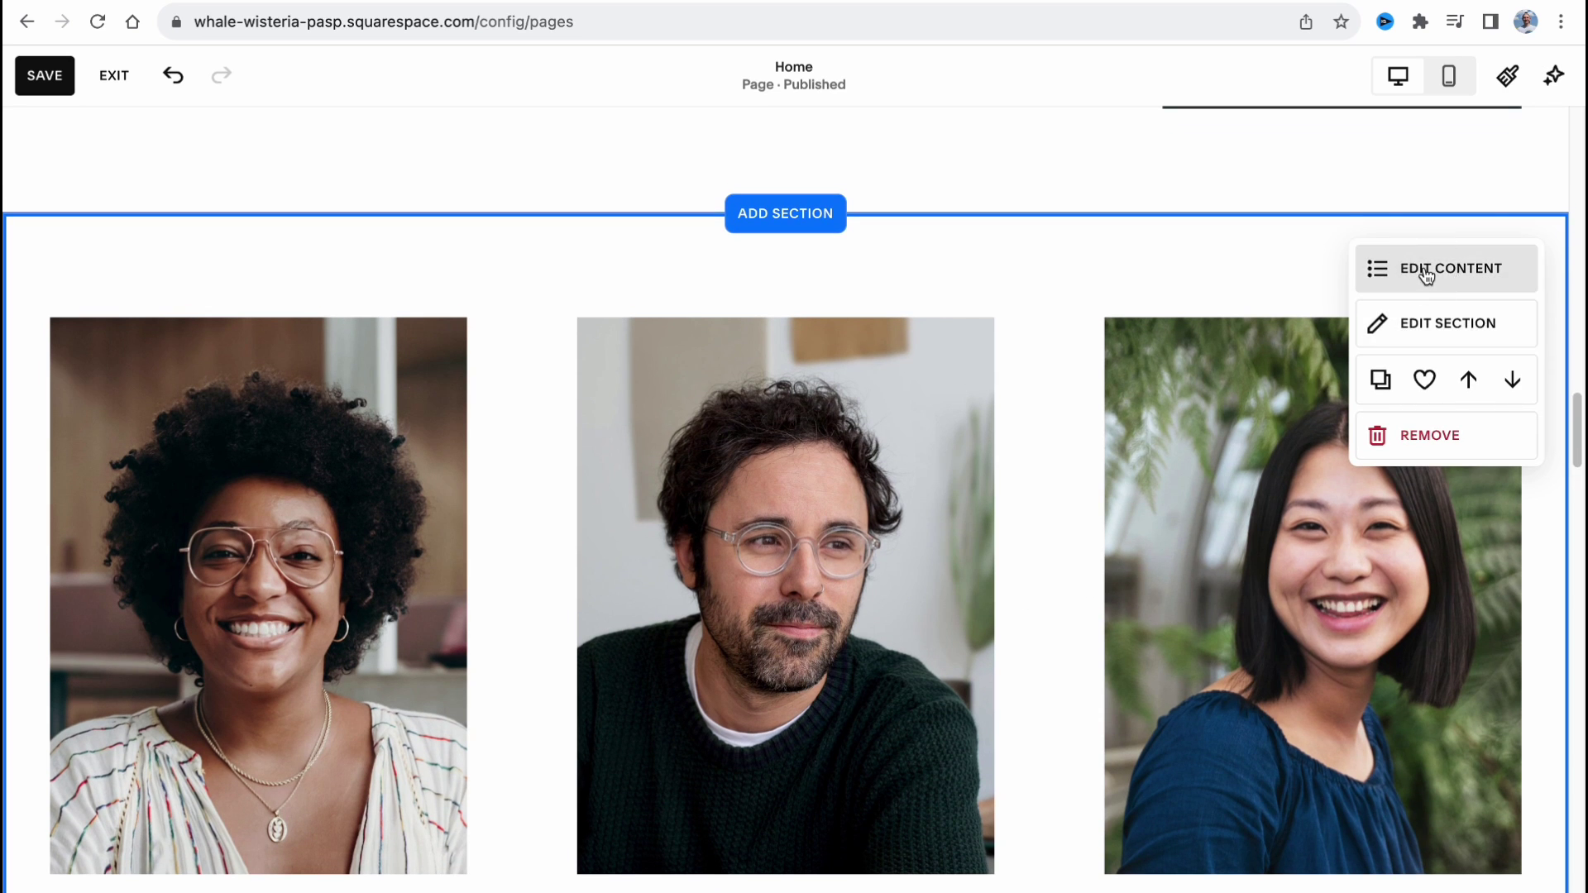
{"action": "left_click", "coordinate": [1422, 273]}
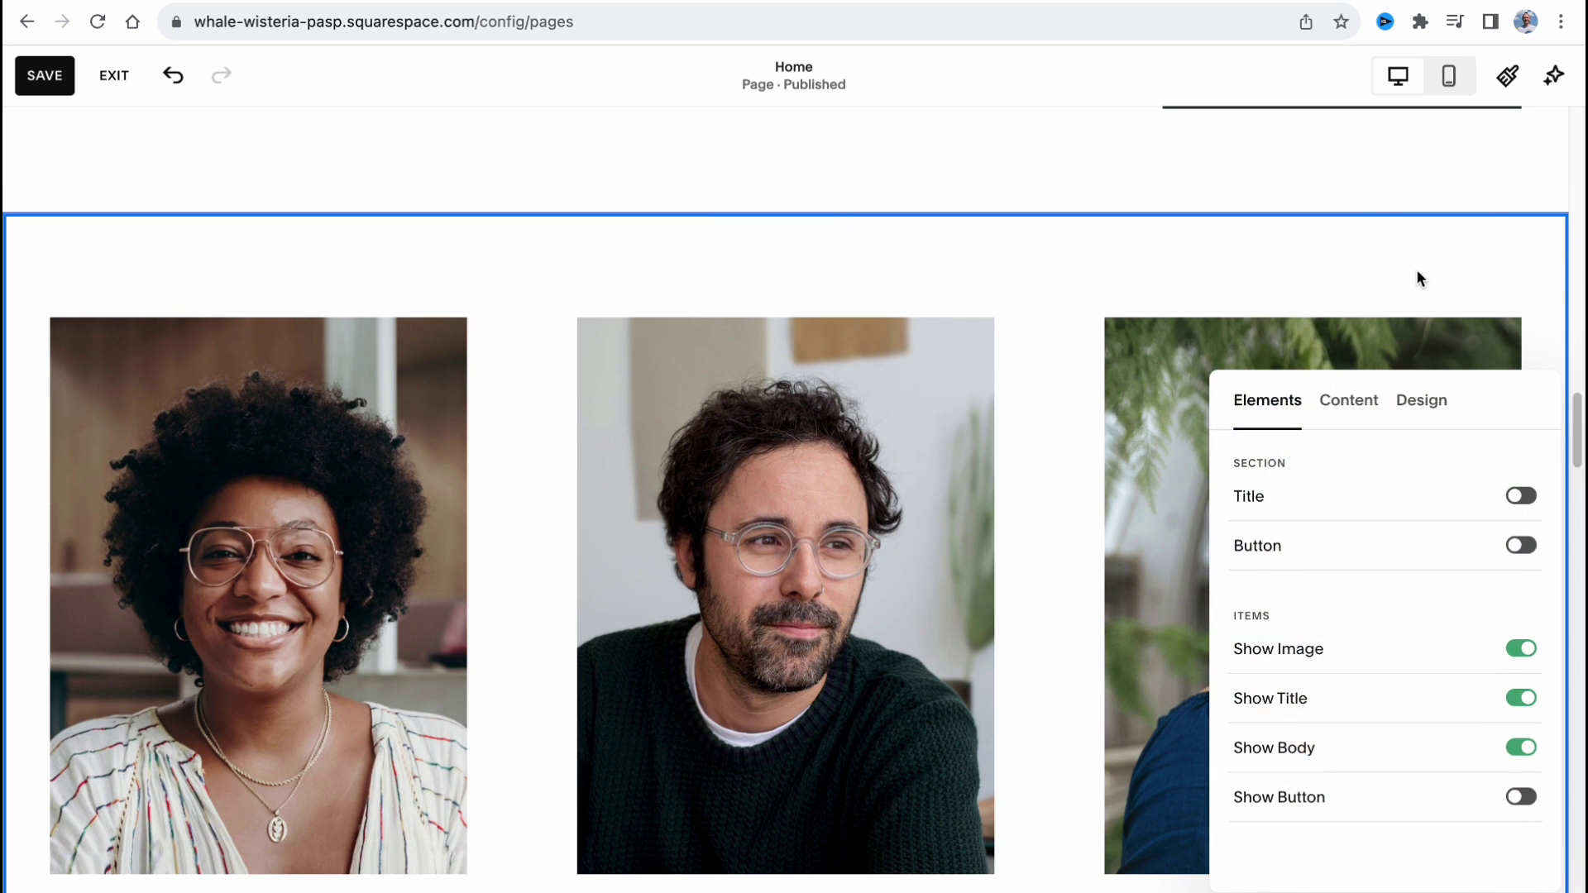
{"action": "left_click", "coordinate": [1345, 403]}
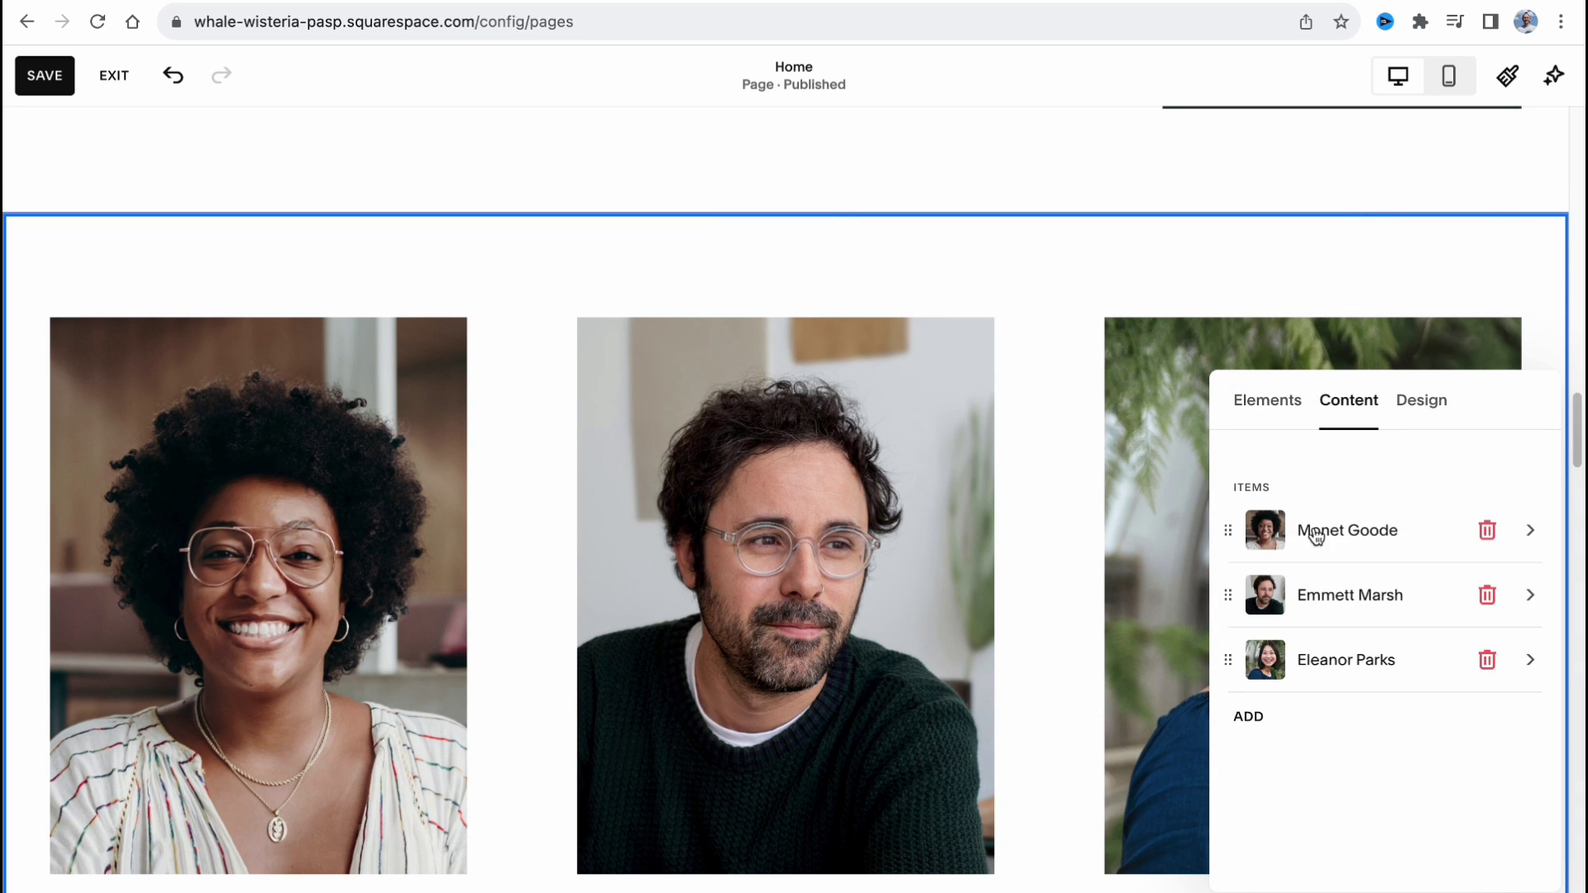
{"action": "left_click", "coordinate": [1296, 531]}
Step: Replace the first member's placeholder description with 'Real Estate Agent'
{"action": "scroll", "coordinate": [1292, 646], "scroll_direction": "down", "scroll_amount": 2}
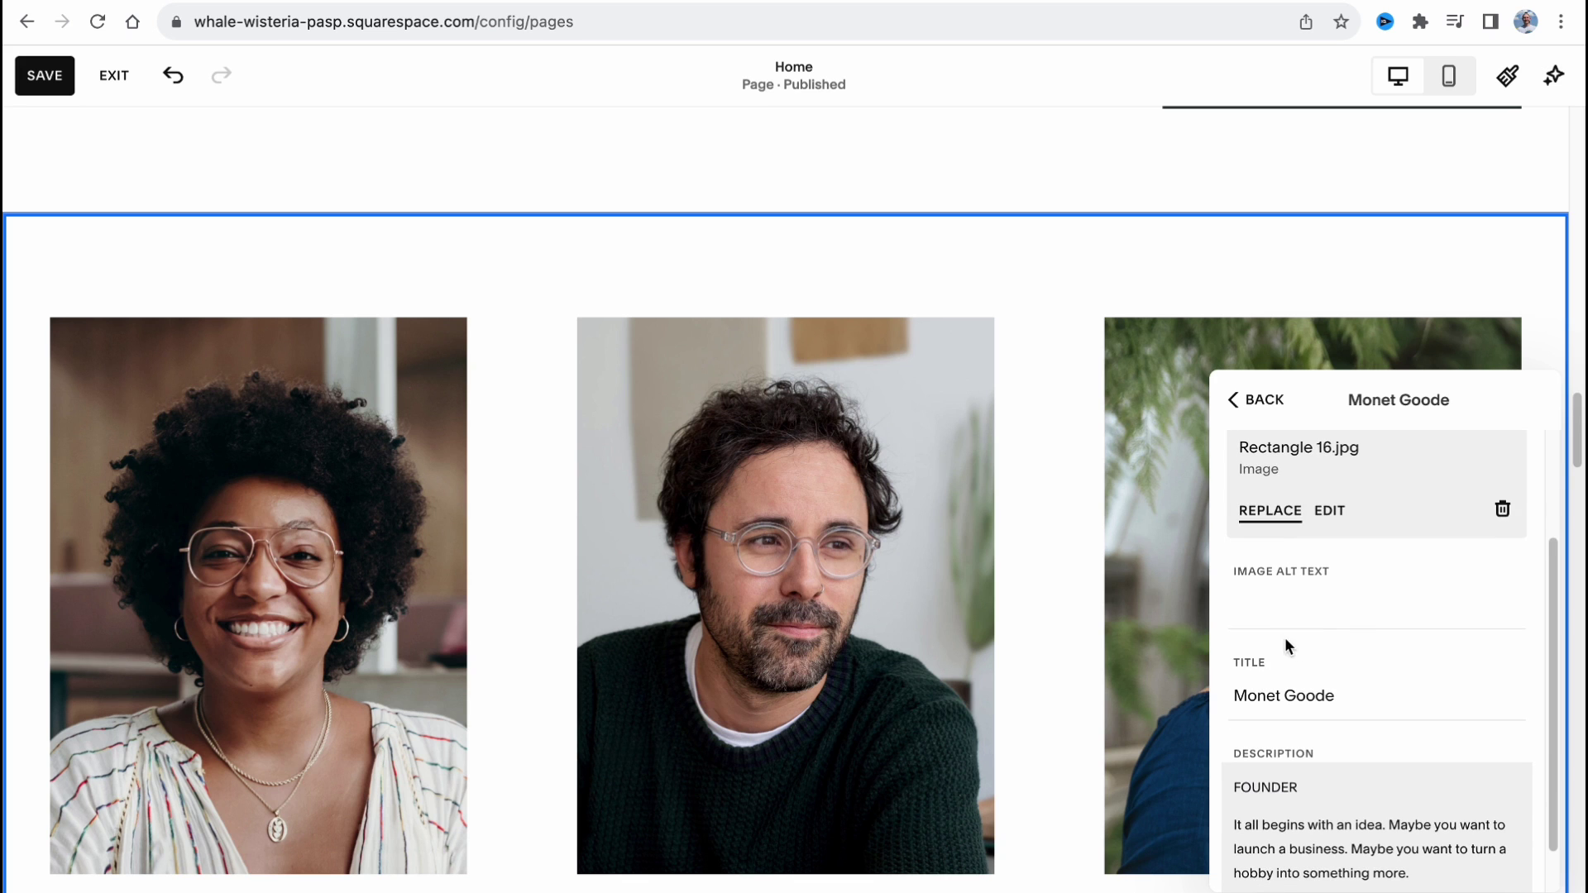
{"action": "scroll", "coordinate": [1362, 622], "scroll_direction": "down", "scroll_amount": 1}
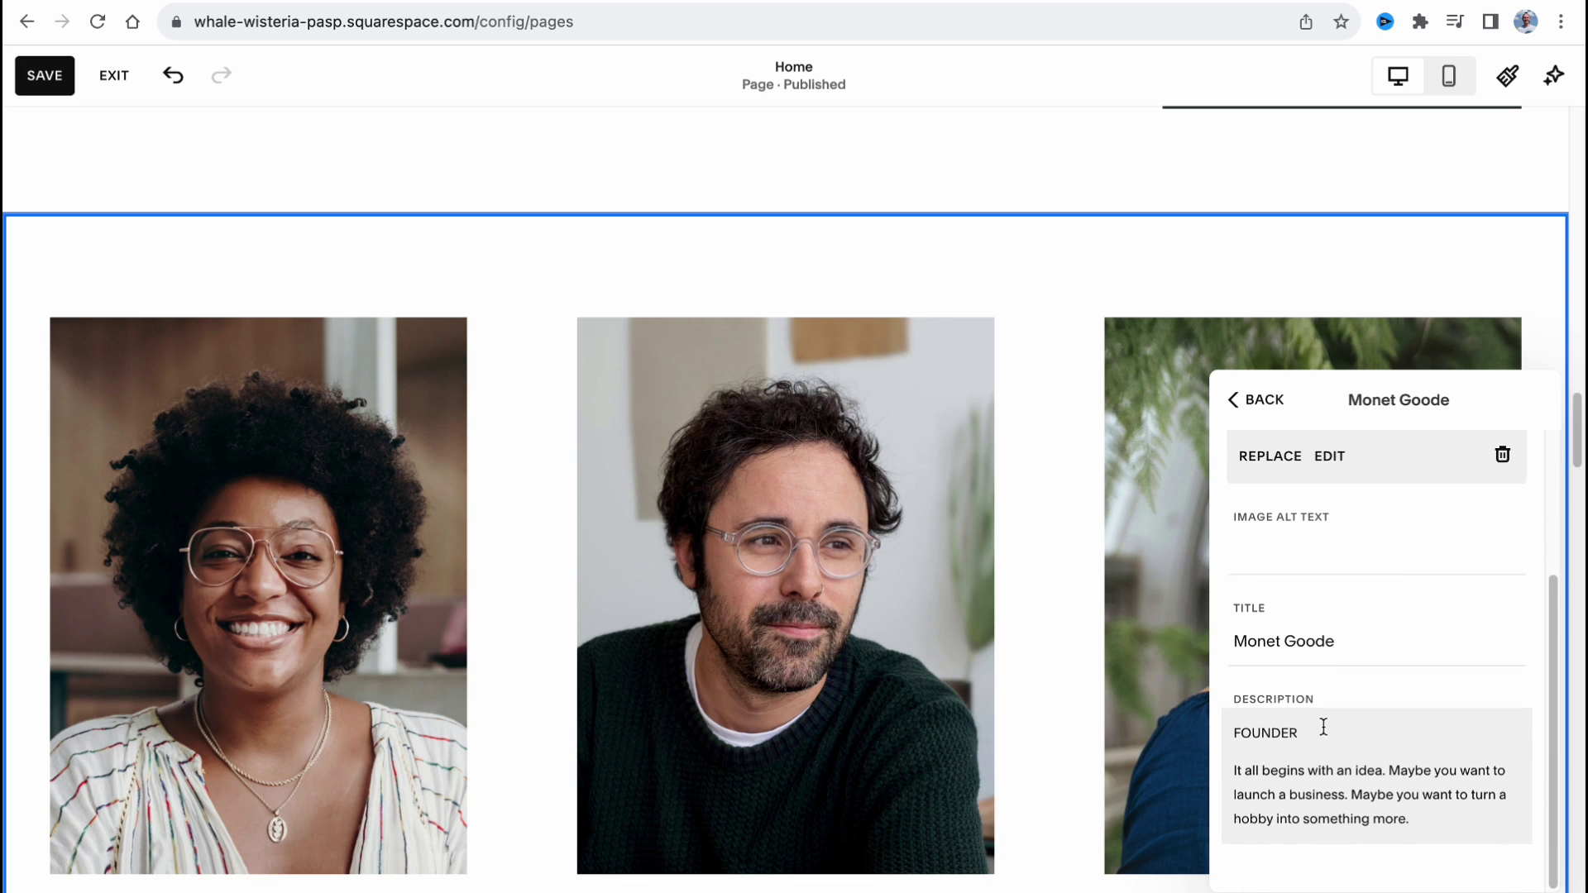
{"action": "left_click", "coordinate": [1407, 810]}
{"action": "left_click", "coordinate": [1228, 729], "text": "shift"}
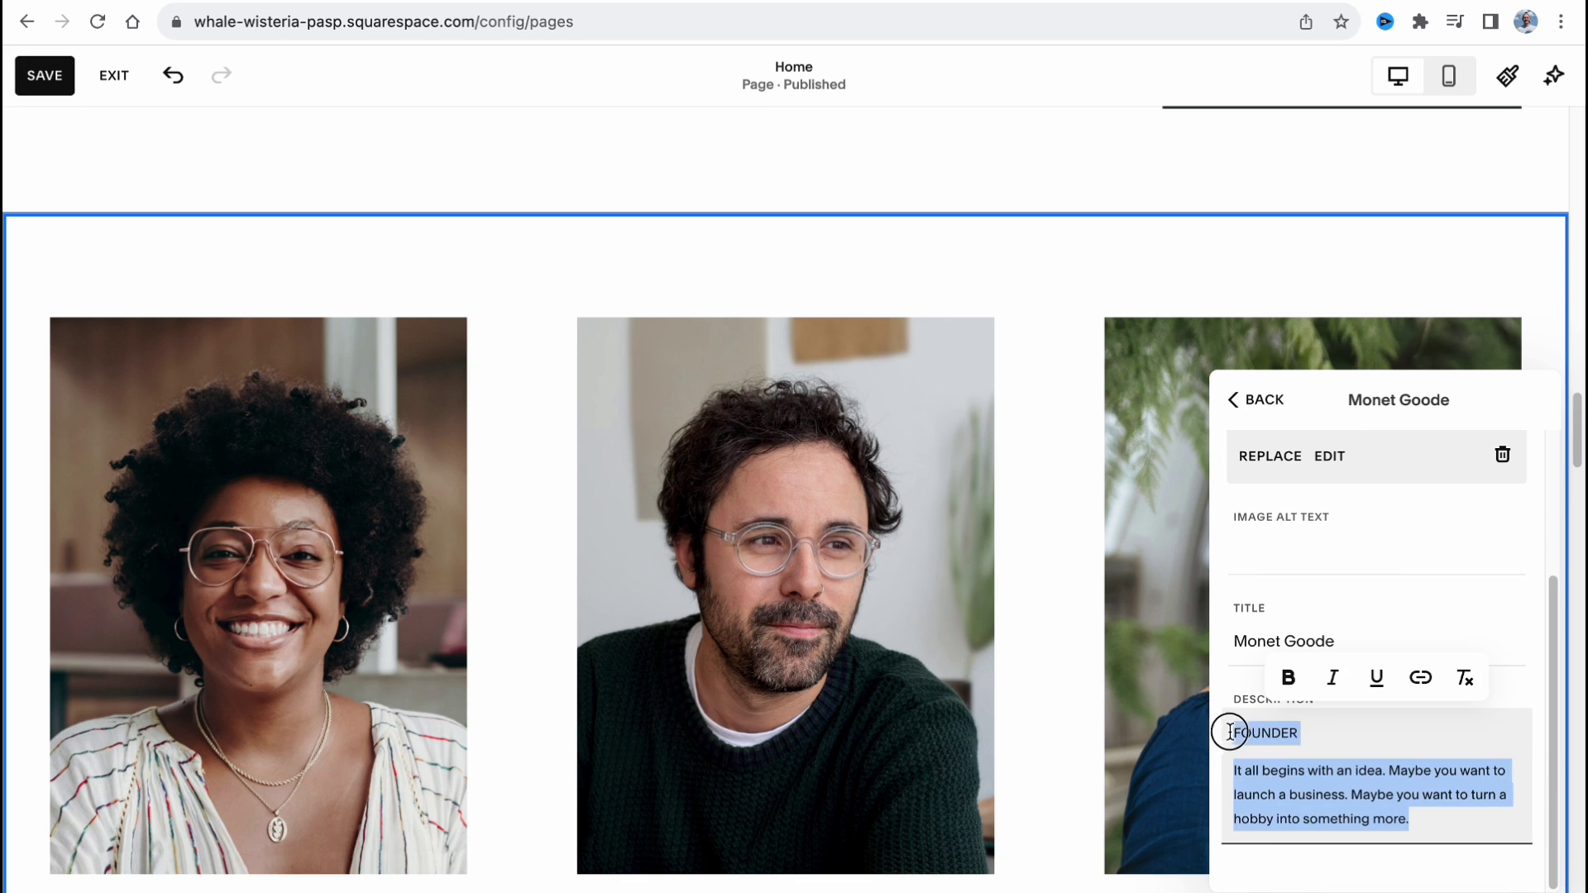
{"action": "type", "text": "Real Estate Agent"}
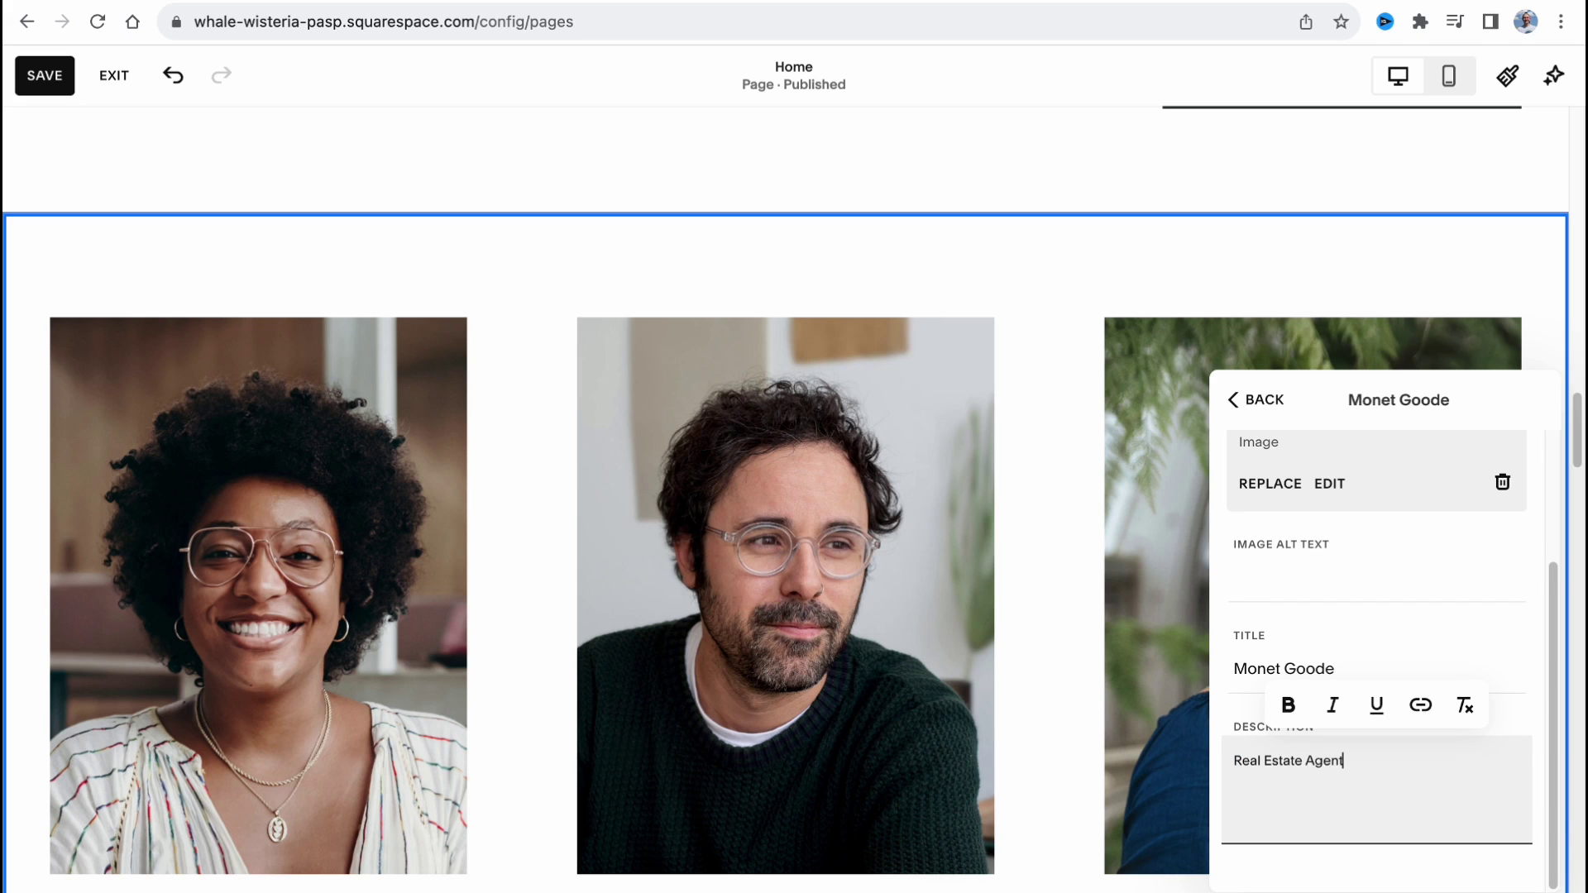
{"action": "left_click", "coordinate": [1079, 267]}
{"action": "scroll", "coordinate": [780, 461], "scroll_direction": "down", "scroll_amount": 7}
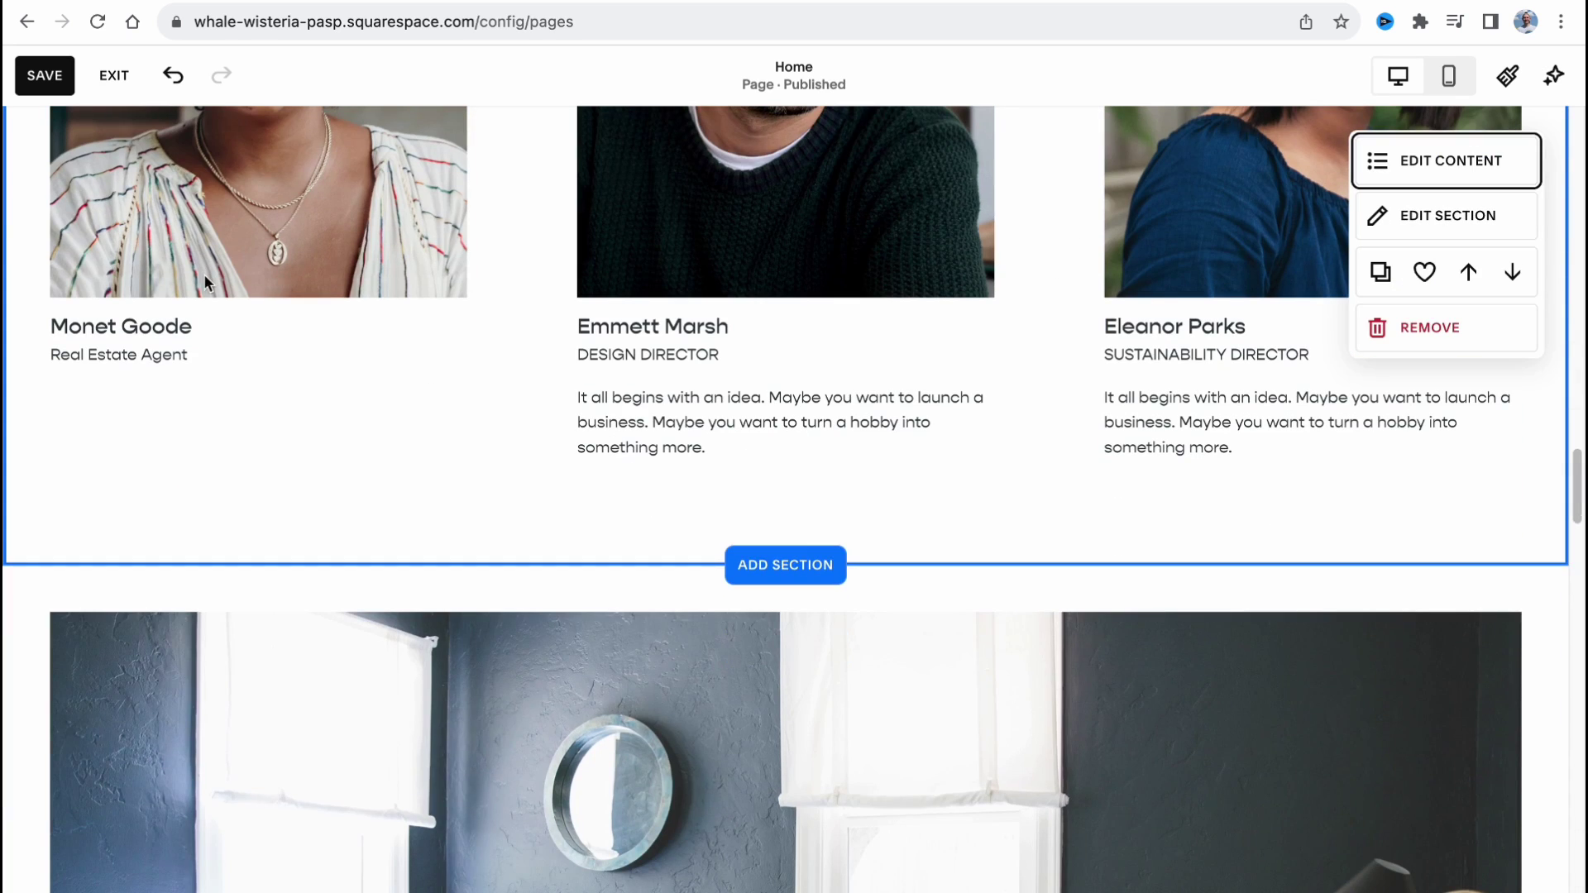
{"action": "left_click_drag", "start_coordinate": [30, 351], "coordinate": [185, 355]}
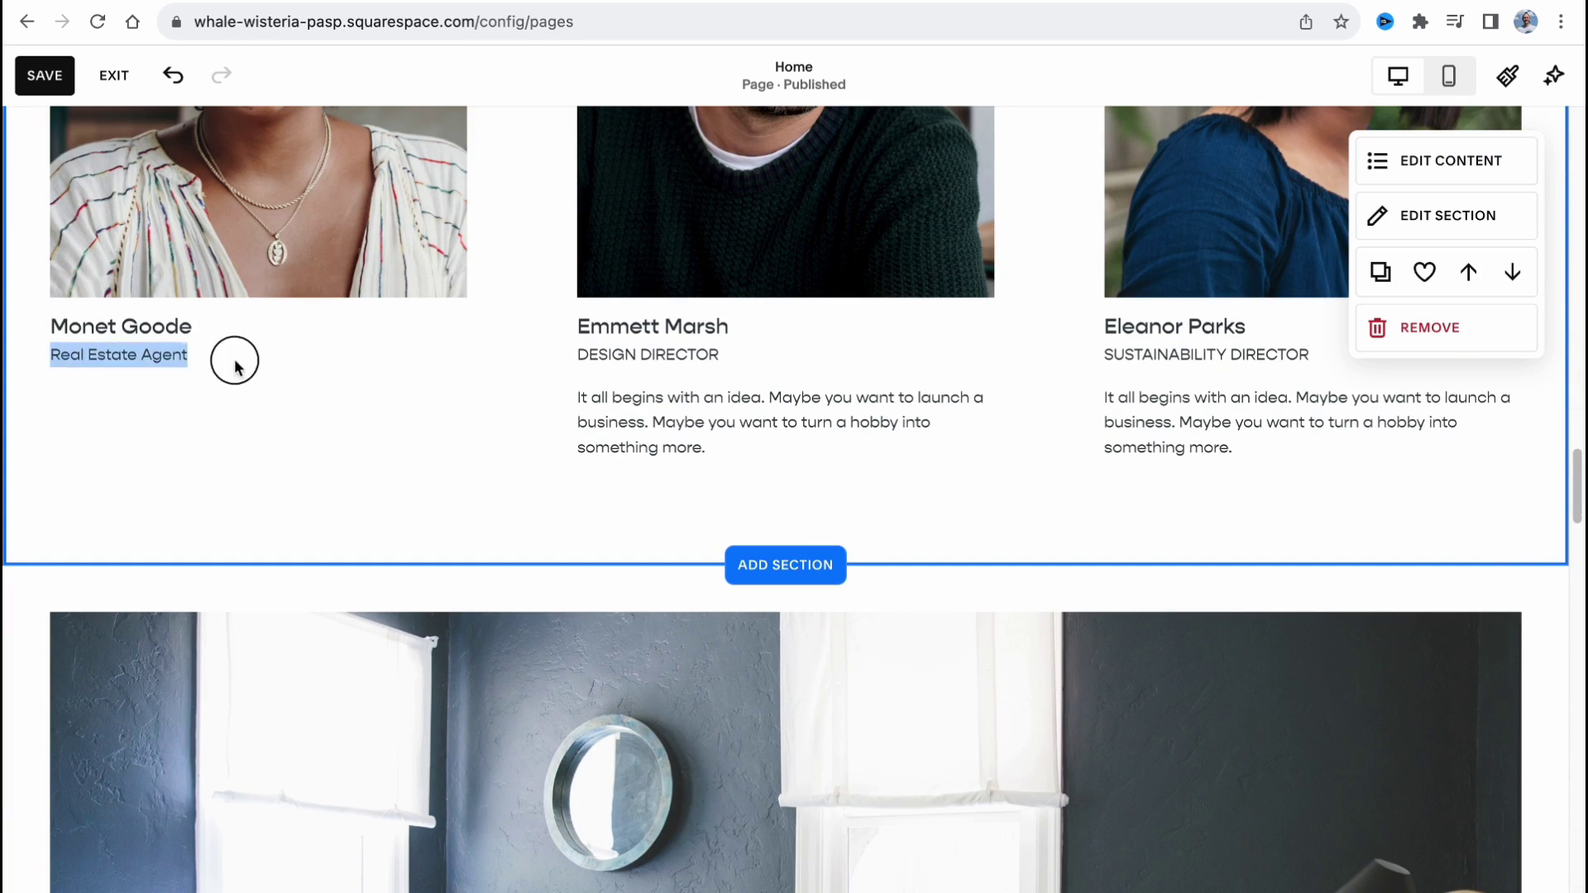
{"action": "left_click", "coordinate": [329, 404]}
{"action": "scroll", "coordinate": [507, 514], "scroll_direction": "up", "scroll_amount": 3}
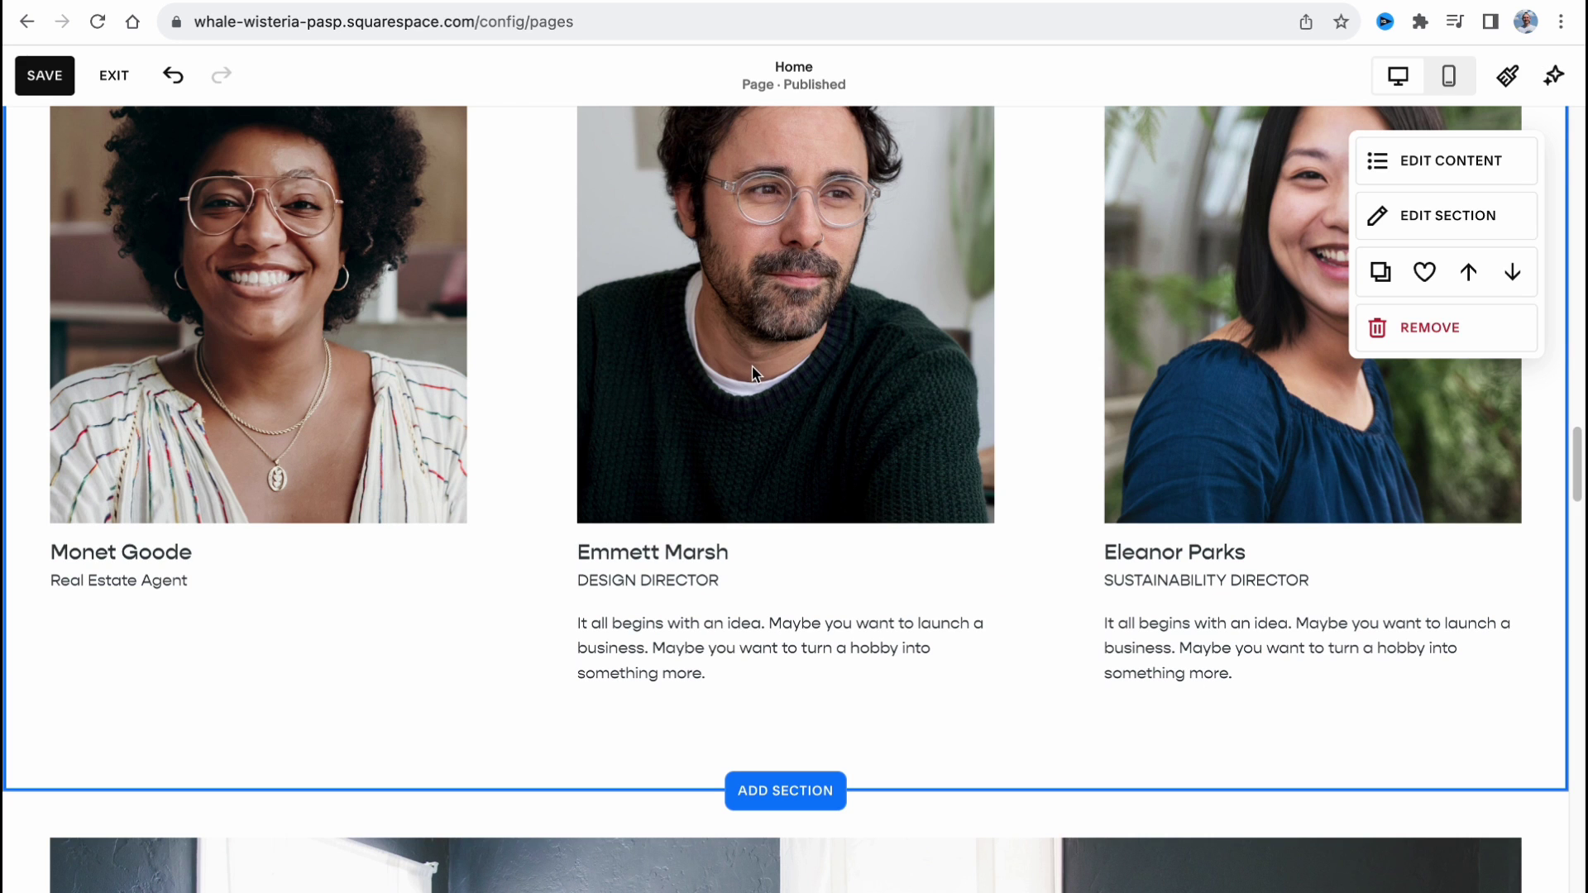
{"action": "scroll", "coordinate": [800, 488], "scroll_direction": "down", "scroll_amount": 2}
{"action": "scroll", "coordinate": [800, 496], "scroll_direction": "up", "scroll_amount": 6}
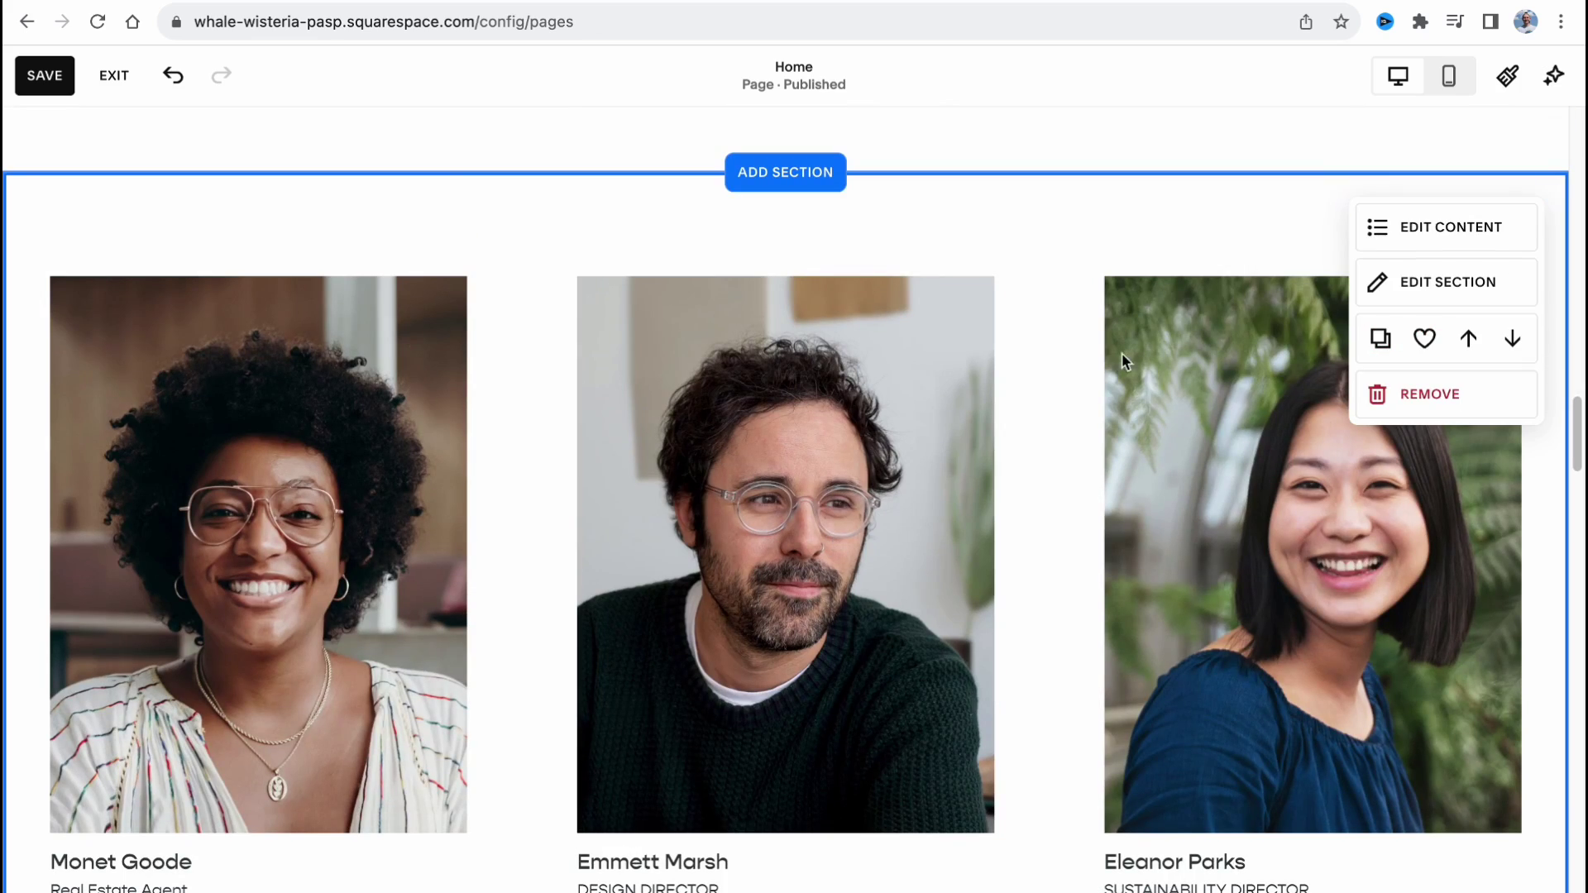
Step: Delete the third member from the team section
{"action": "left_click", "coordinate": [1430, 236]}
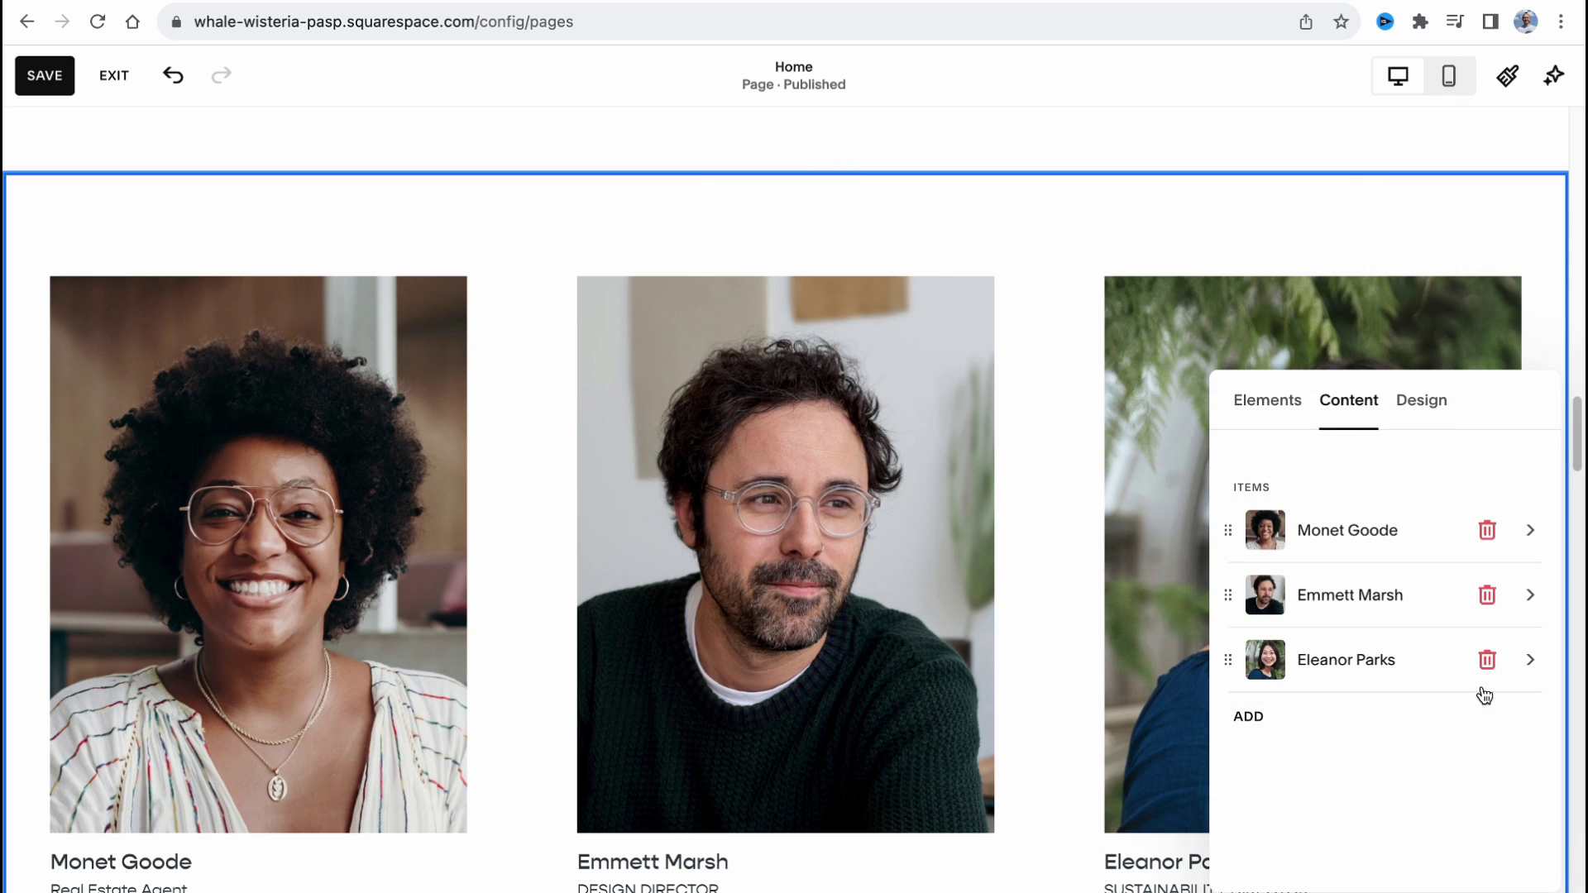
{"action": "left_click", "coordinate": [1487, 659]}
{"action": "left_click", "coordinate": [1258, 321]}
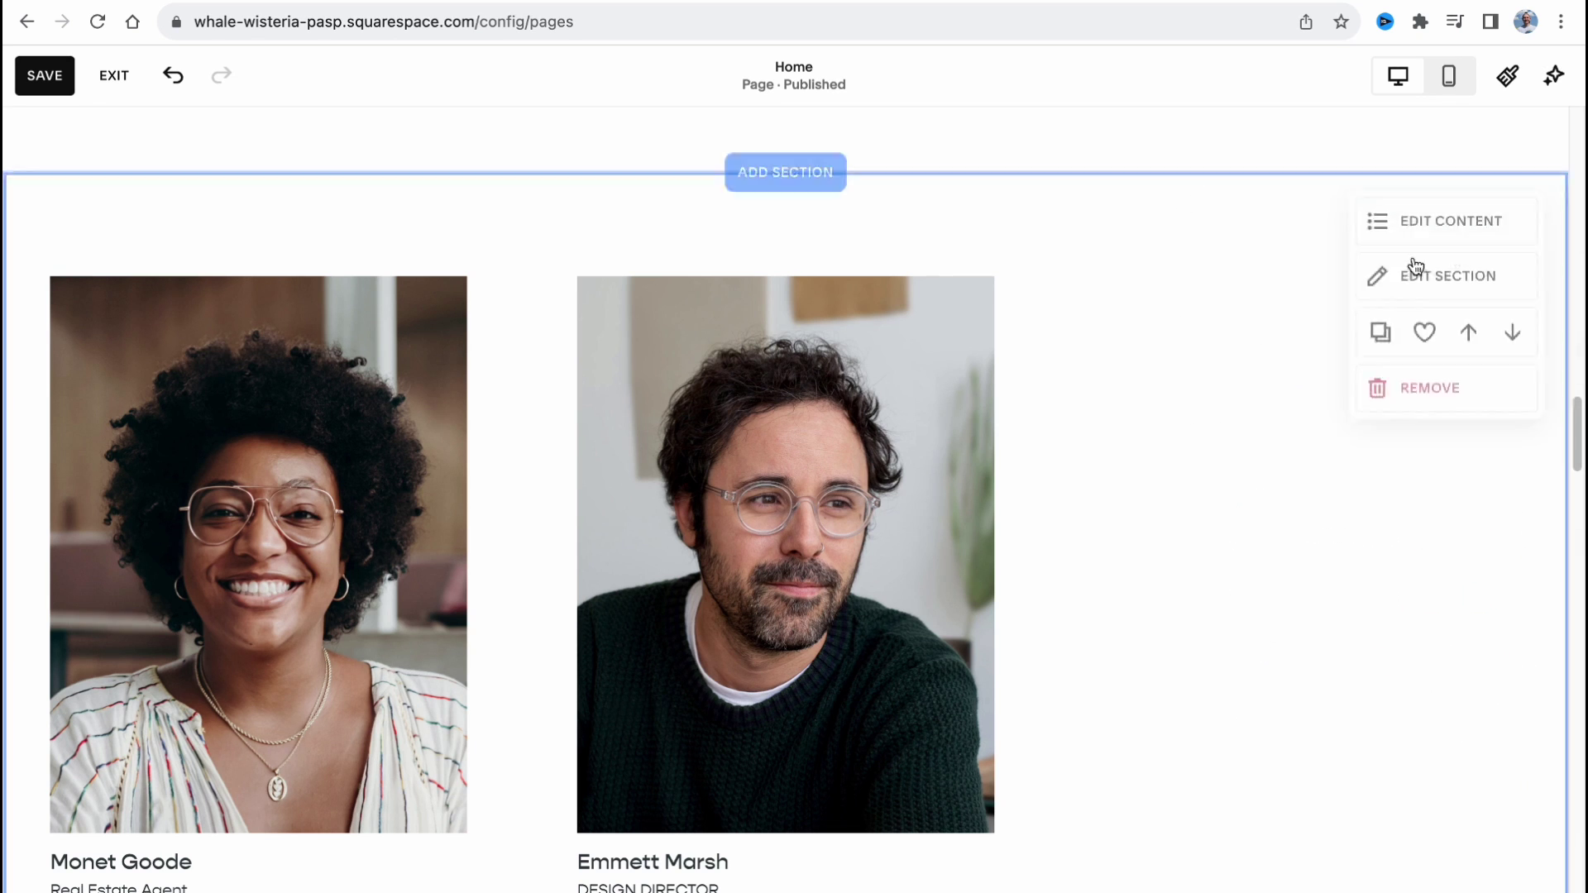
Step: Apply the orange Bright 2 colour theme to the team section, after trying Bright 1 and Light 2
{"action": "left_click", "coordinate": [1400, 281]}
{"action": "left_click", "coordinate": [1345, 413]}
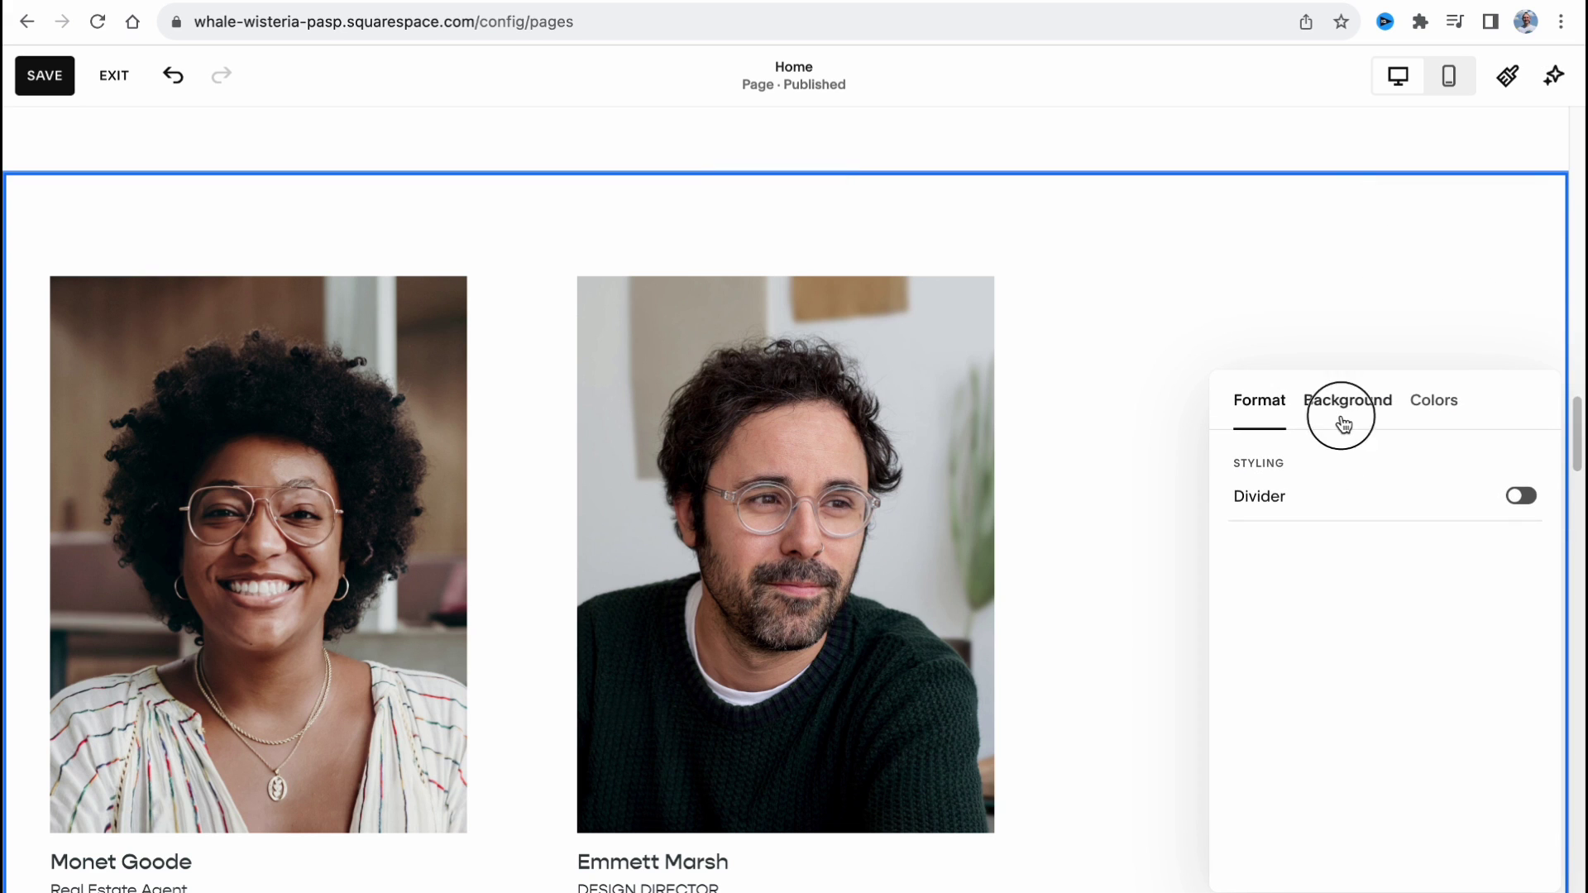
{"action": "left_click", "coordinate": [1421, 407]}
{"action": "left_click", "coordinate": [1427, 794]}
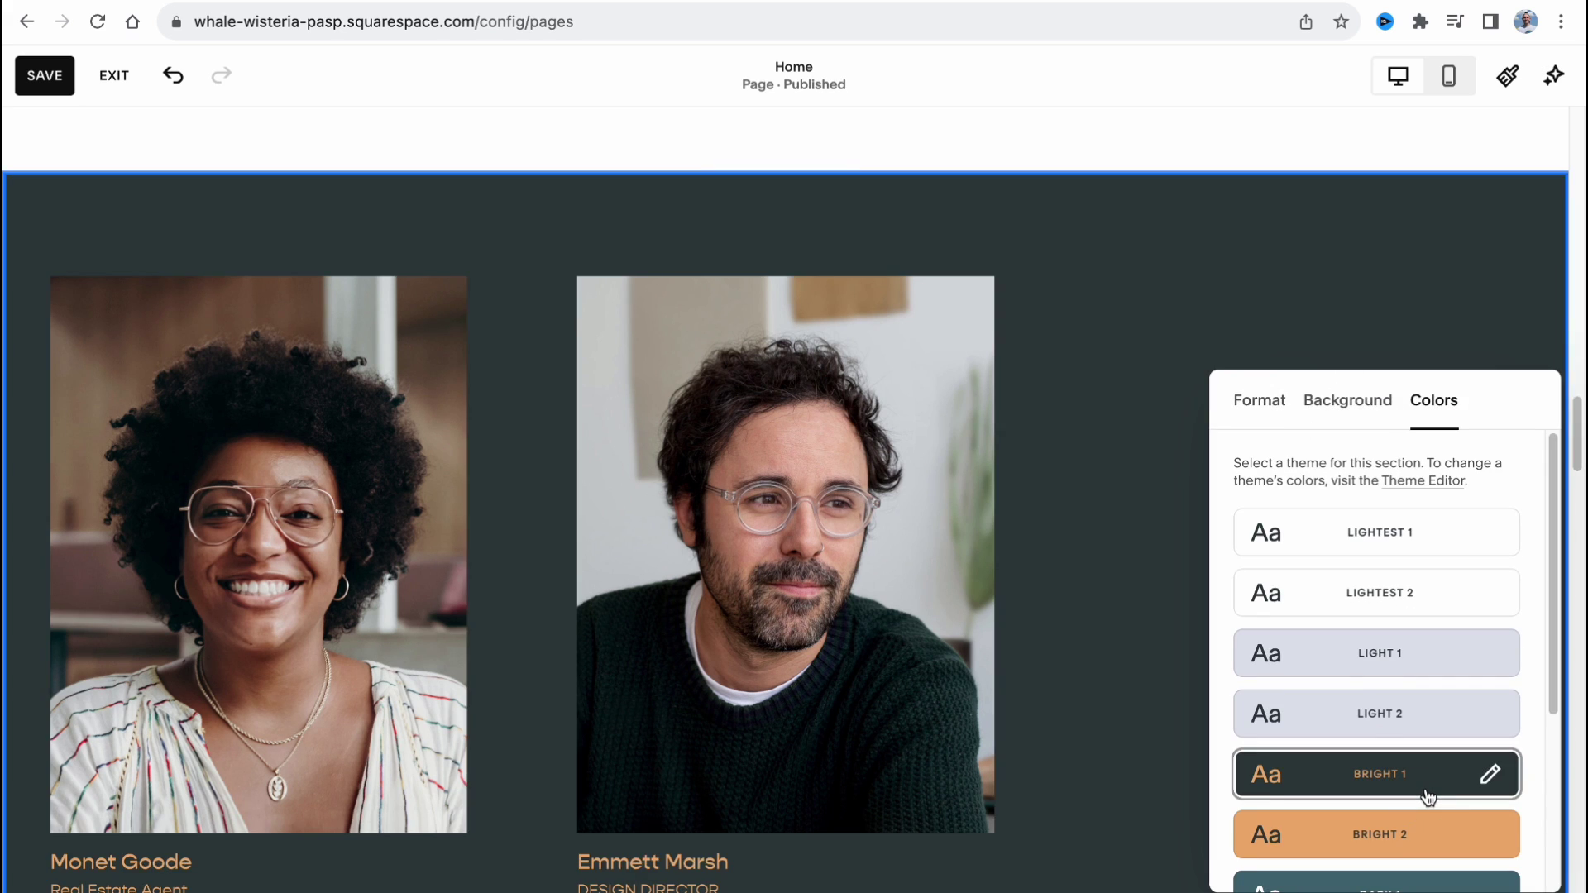
{"action": "left_click", "coordinate": [1377, 714]}
{"action": "left_click", "coordinate": [1378, 823]}
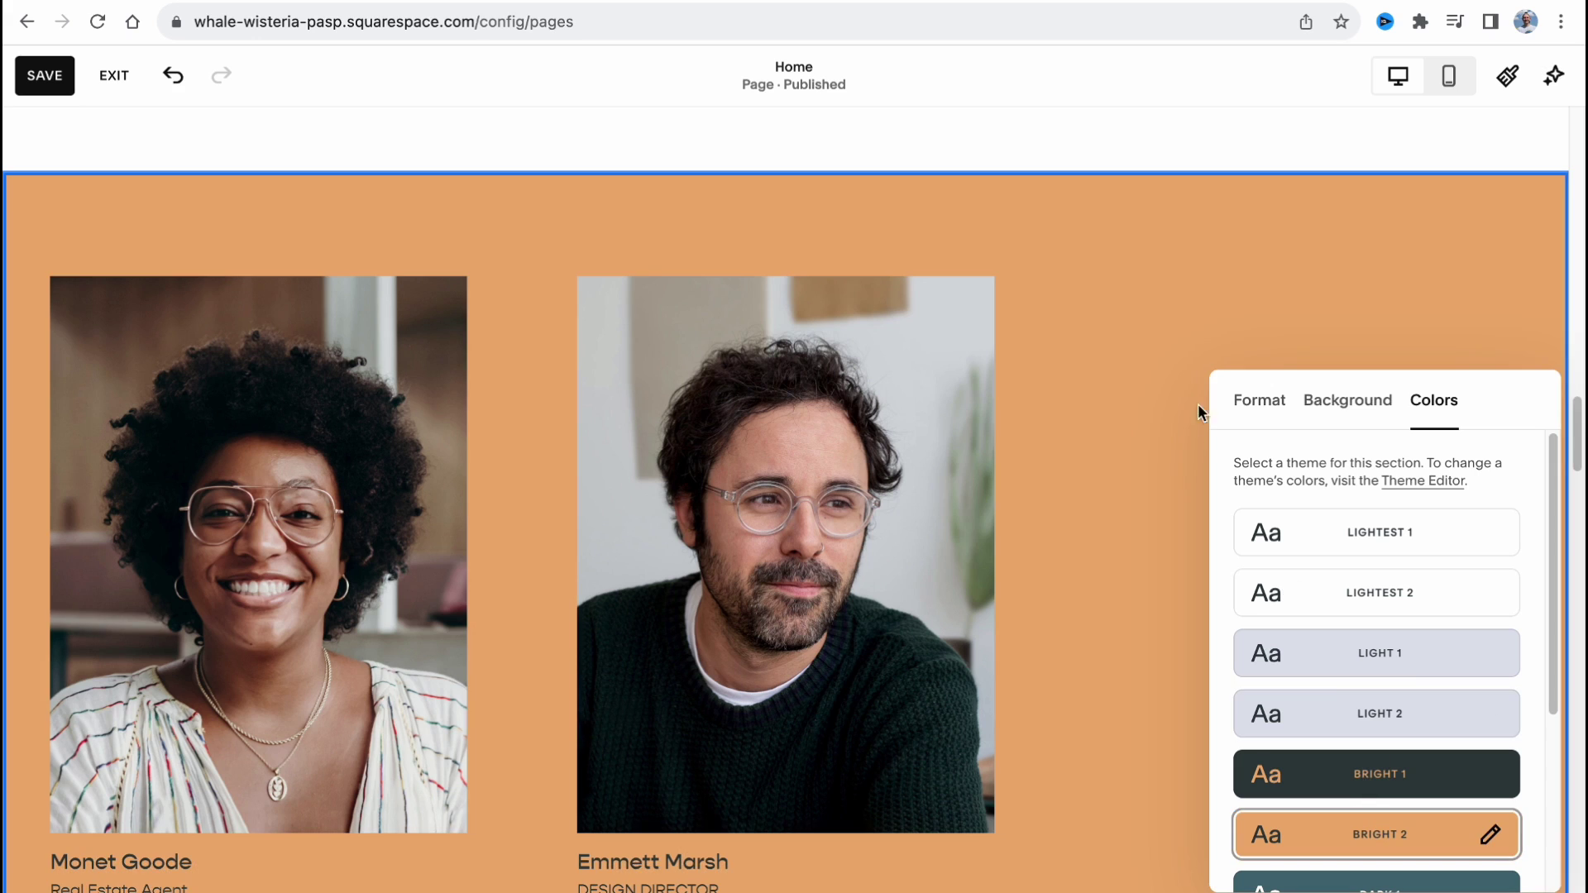
{"action": "left_click", "coordinate": [1223, 385]}
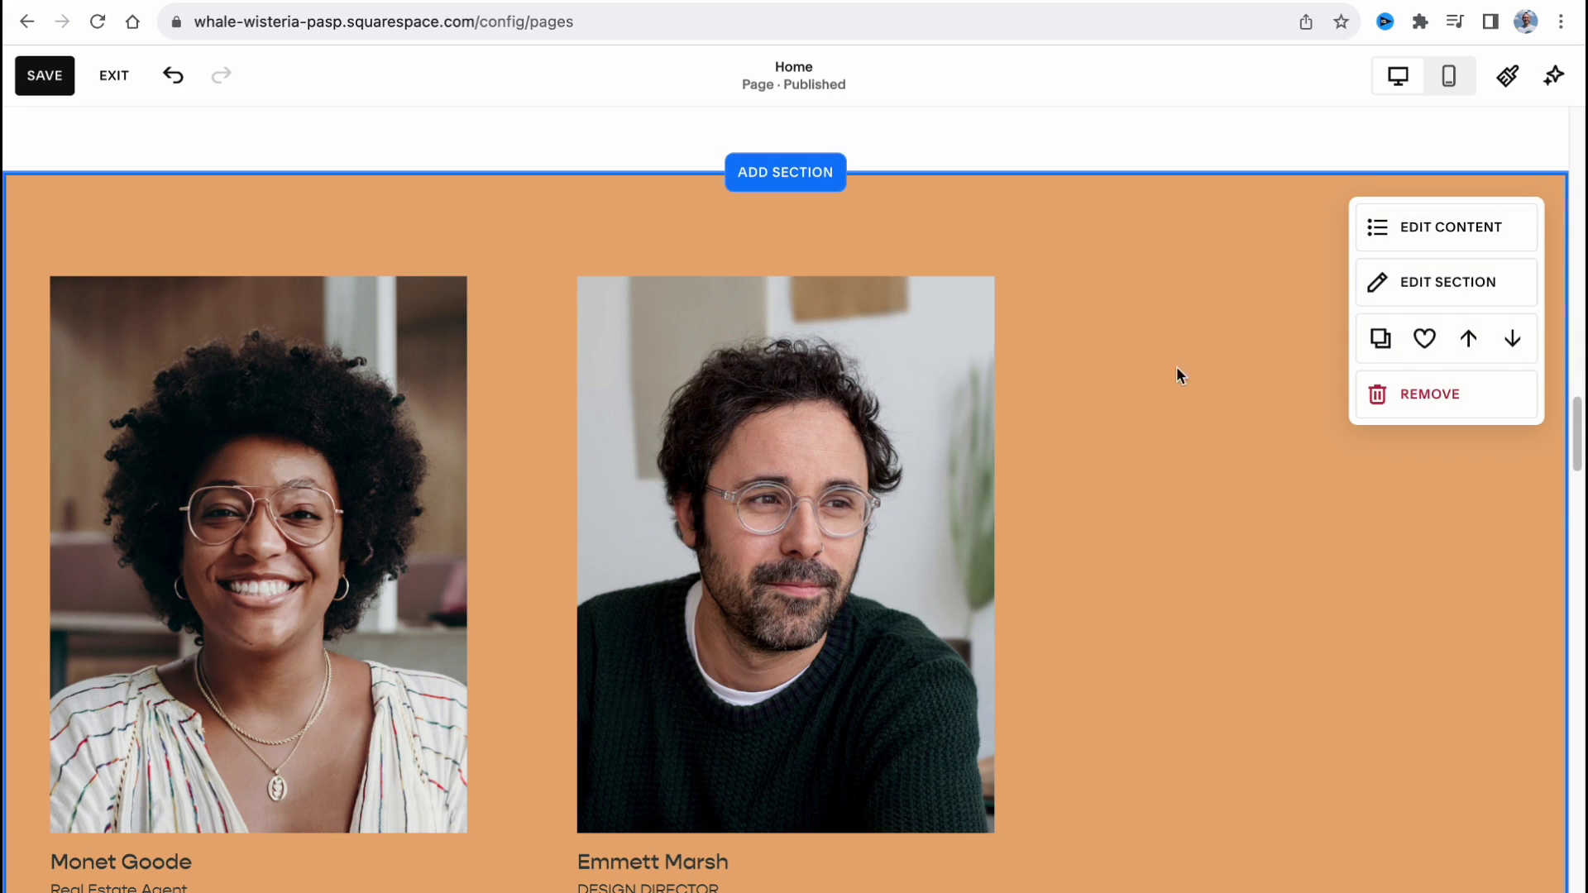
Step: Review the Home page down to the orange newsletter section and save the edits
{"action": "scroll", "coordinate": [1144, 500], "scroll_direction": "down", "scroll_amount": 15}
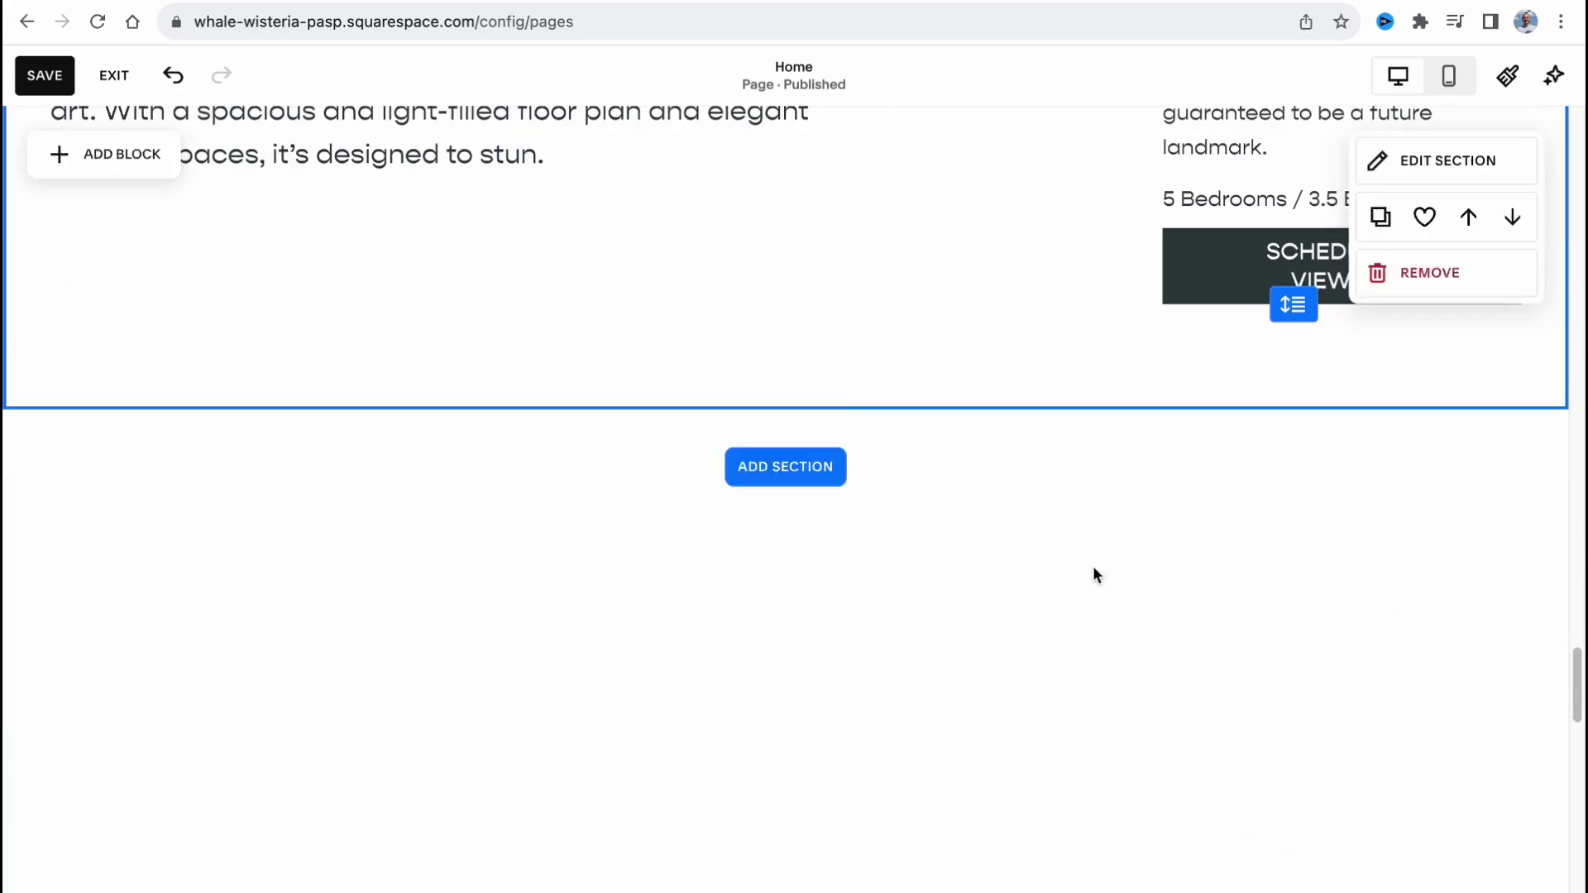
{"action": "scroll", "coordinate": [1094, 568], "scroll_direction": "up", "scroll_amount": 2}
{"action": "scroll", "coordinate": [1039, 559], "scroll_direction": "down", "scroll_amount": 10}
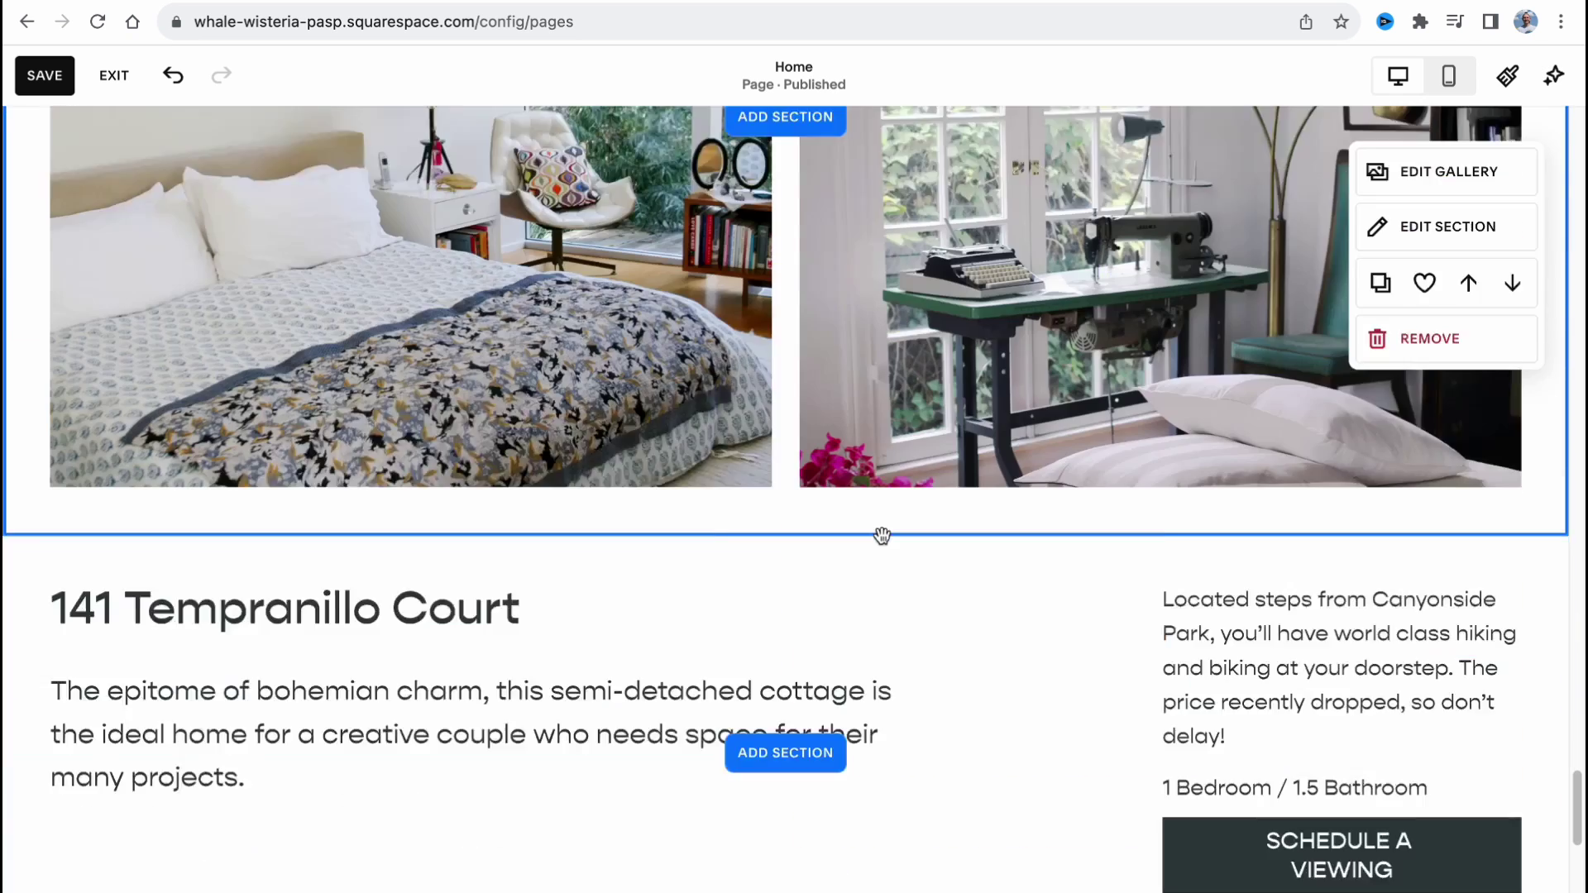
{"action": "scroll", "coordinate": [881, 533], "scroll_direction": "down", "scroll_amount": 6}
{"action": "scroll", "coordinate": [873, 532], "scroll_direction": "down", "scroll_amount": 3}
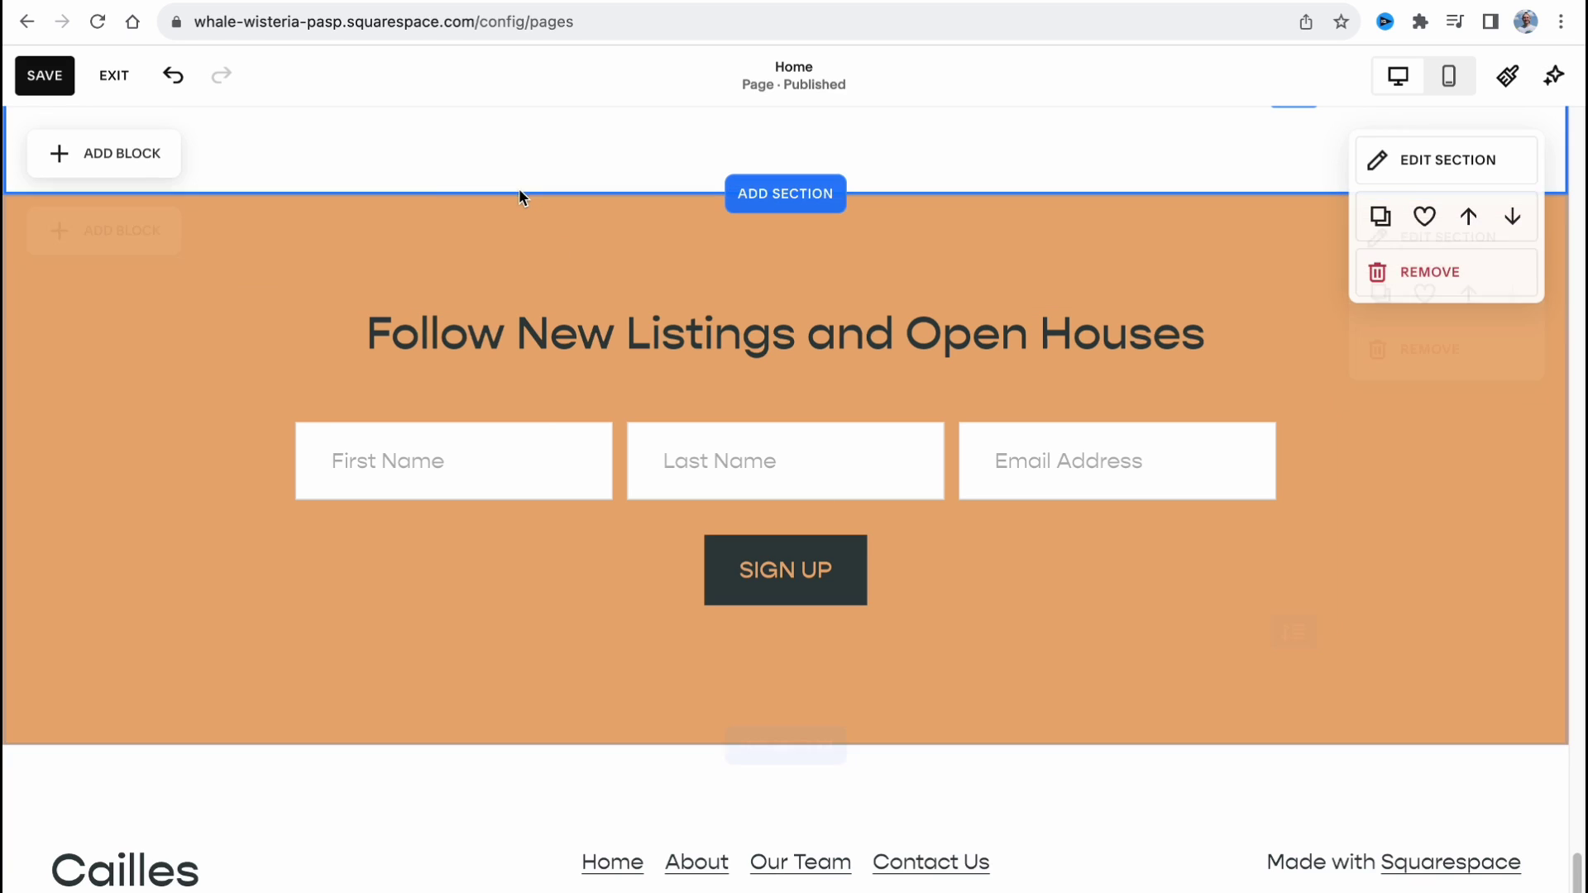
{"action": "left_click", "coordinate": [39, 79]}
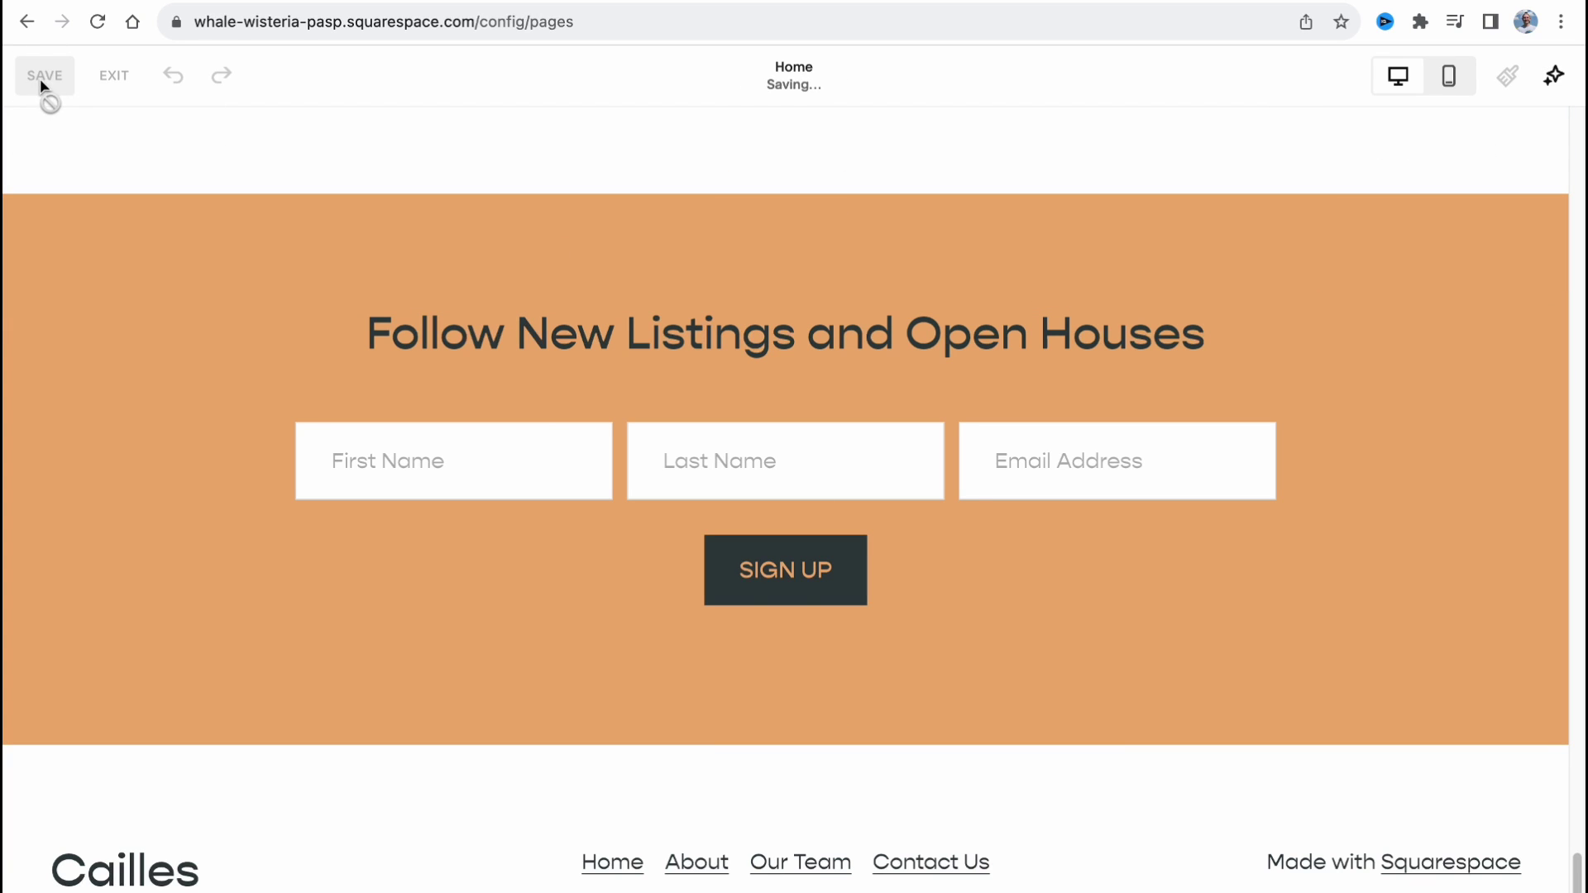
Step: Exit the editor, review Marketing's SEO Appearance settings, then return to the main menu
{"action": "left_click", "coordinate": [114, 78]}
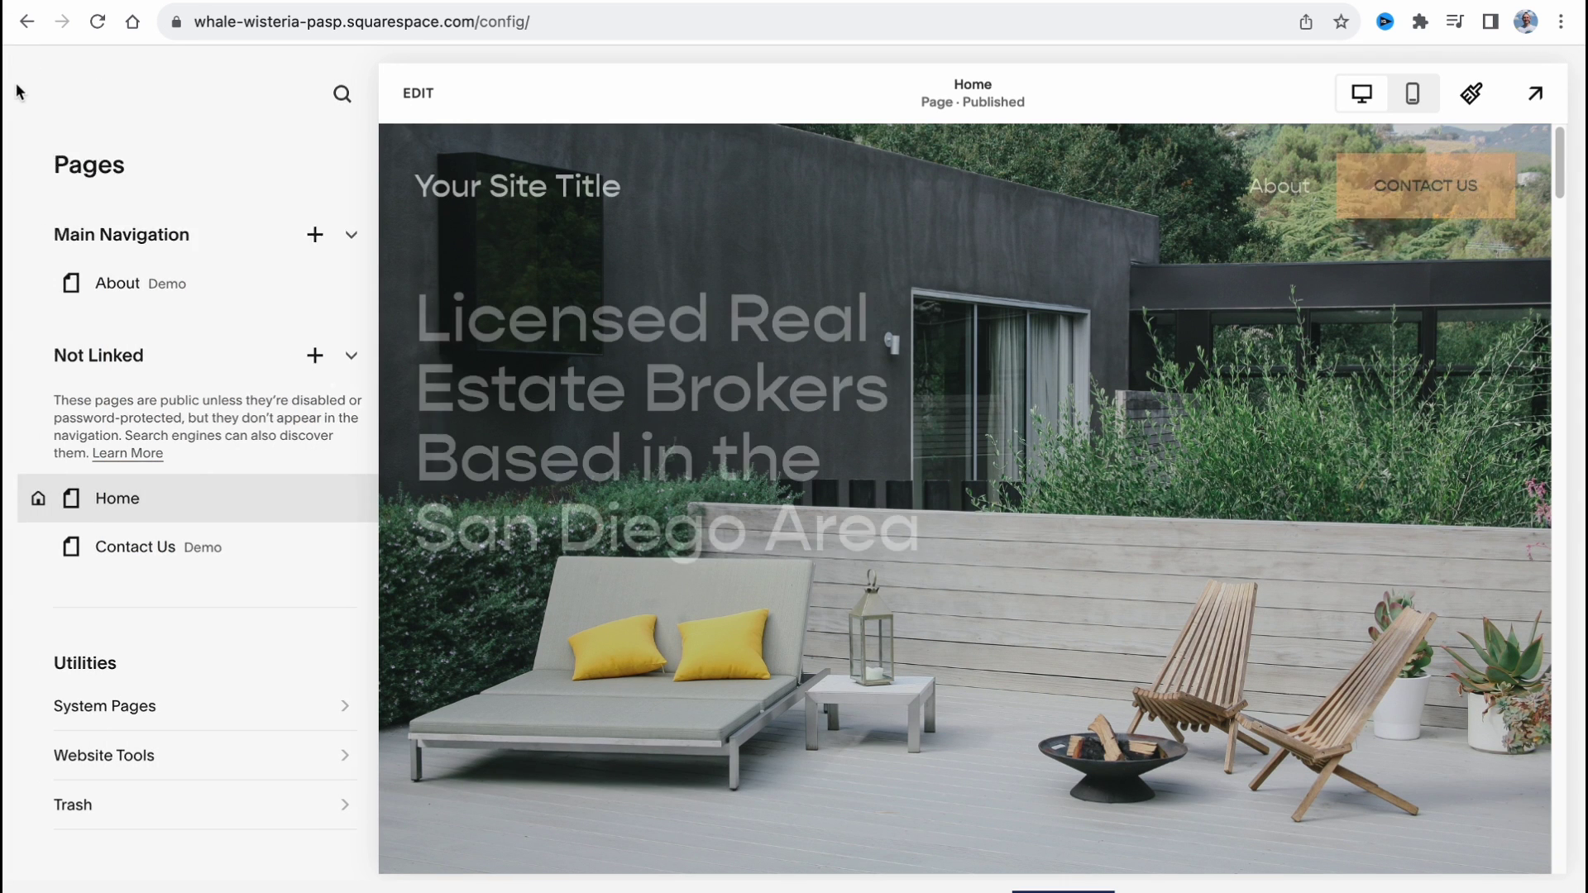
{"action": "left_click", "coordinate": [21, 93]}
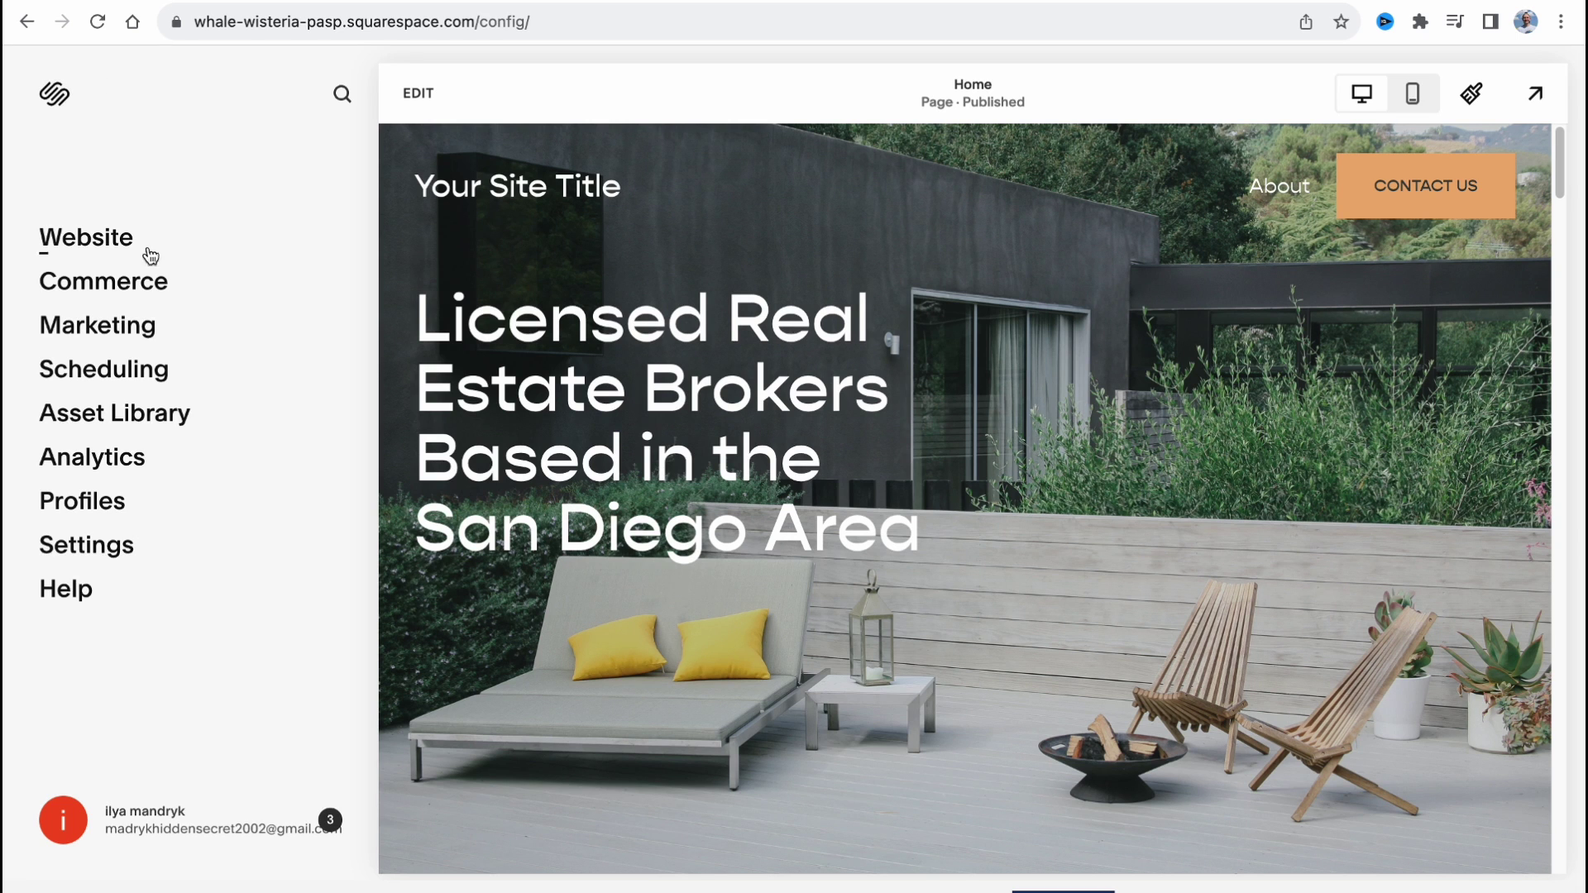
{"action": "left_click", "coordinate": [108, 325]}
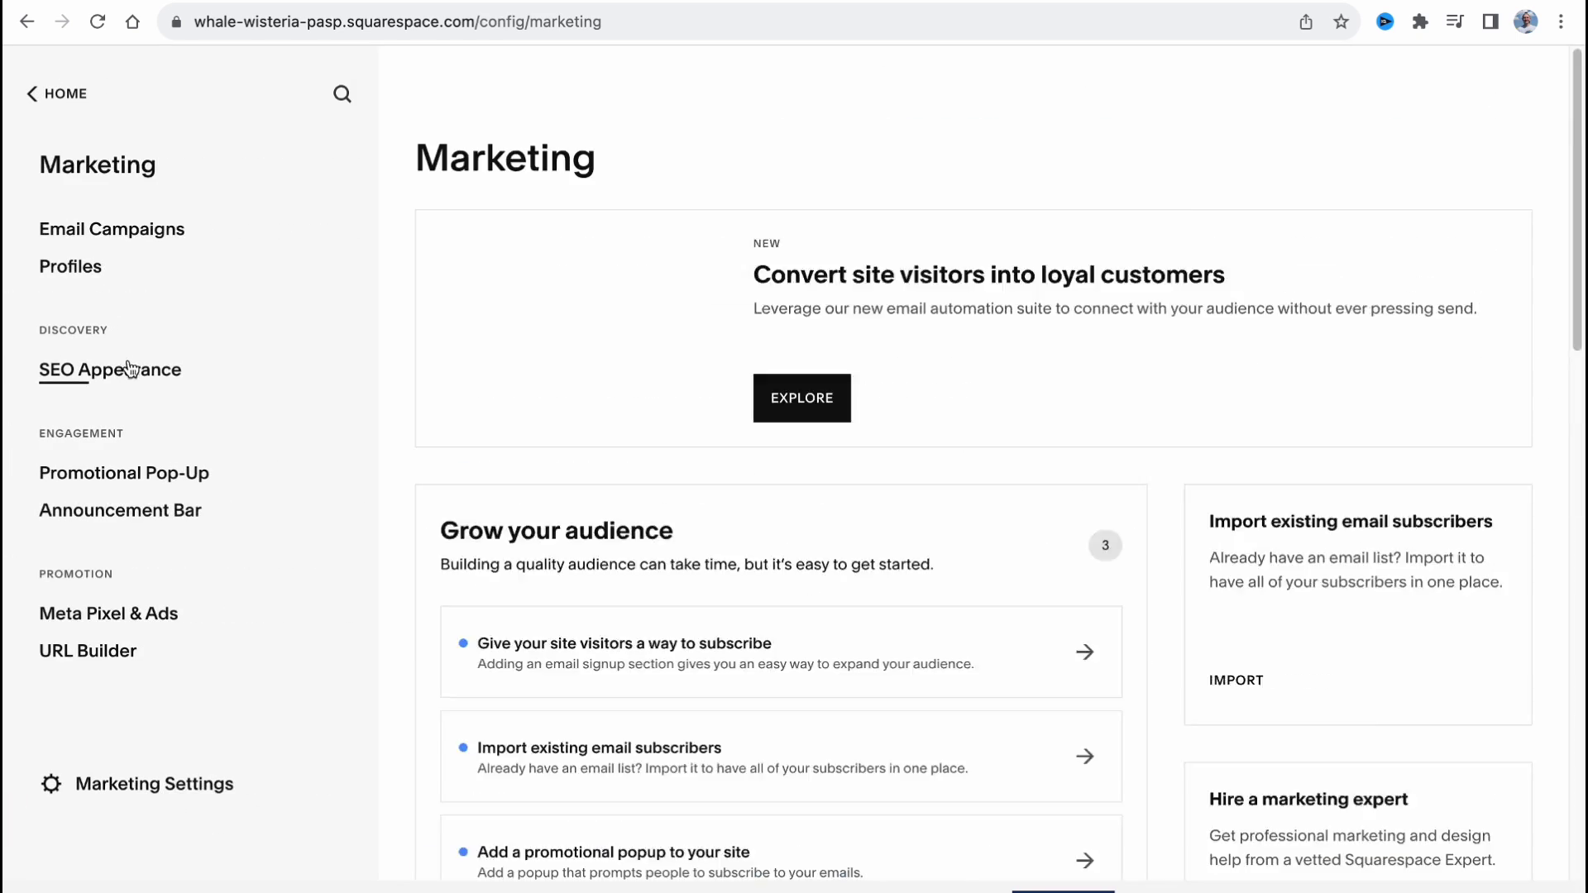
{"action": "left_click", "coordinate": [133, 370]}
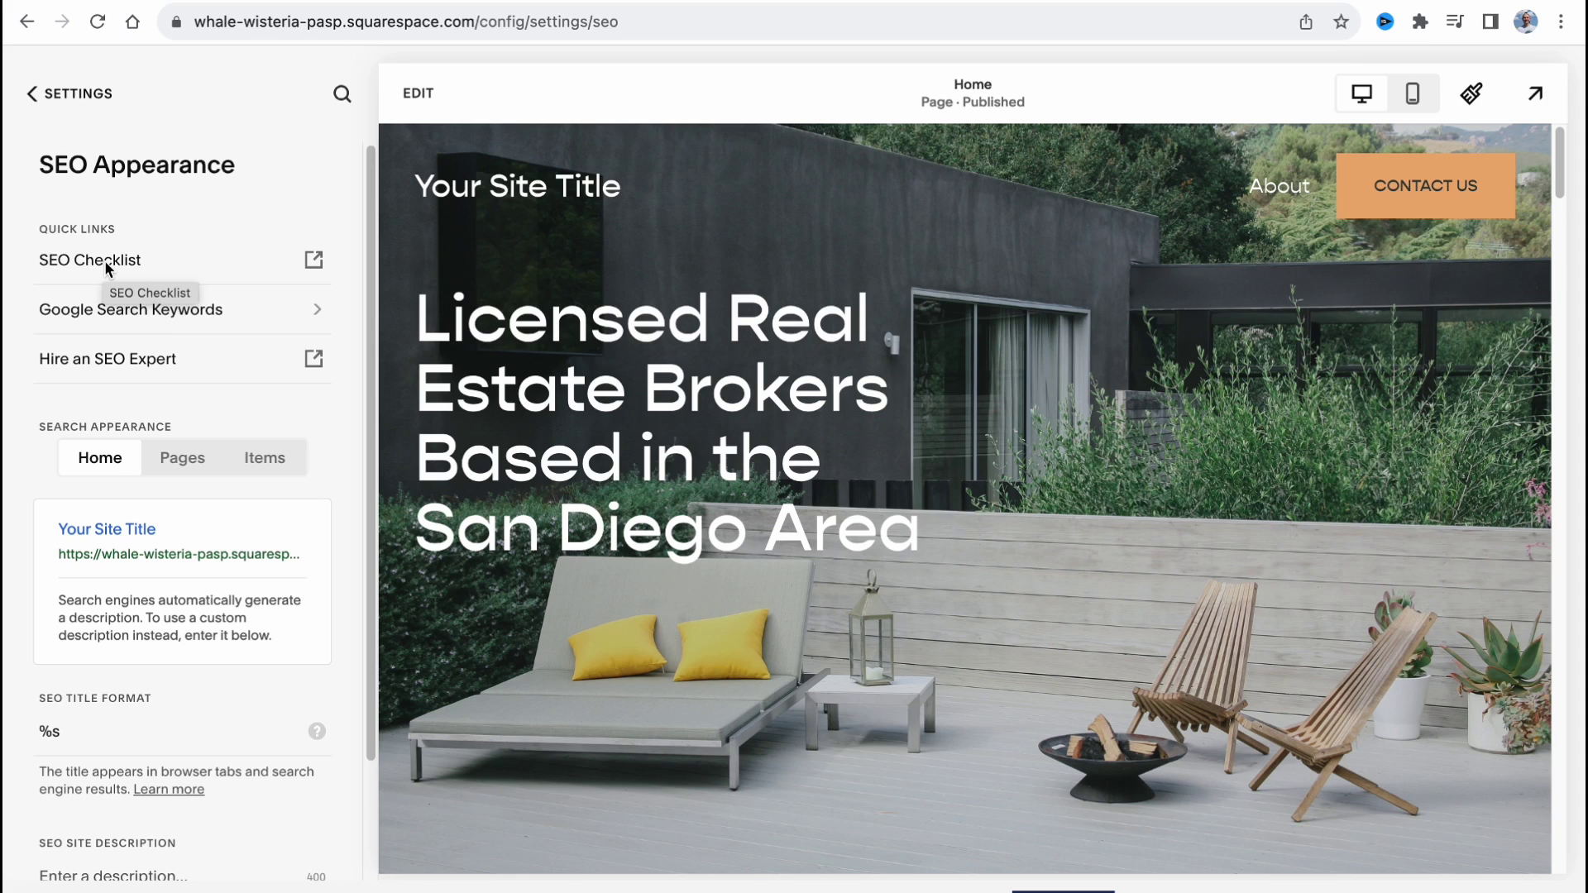
{"action": "left_click", "coordinate": [50, 96]}
{"action": "left_click", "coordinate": [30, 93]}
Step: View the Analytics Traffic, Geography, Sales by Product and Purchase Funnel reports, then return Home
{"action": "left_click", "coordinate": [95, 457]}
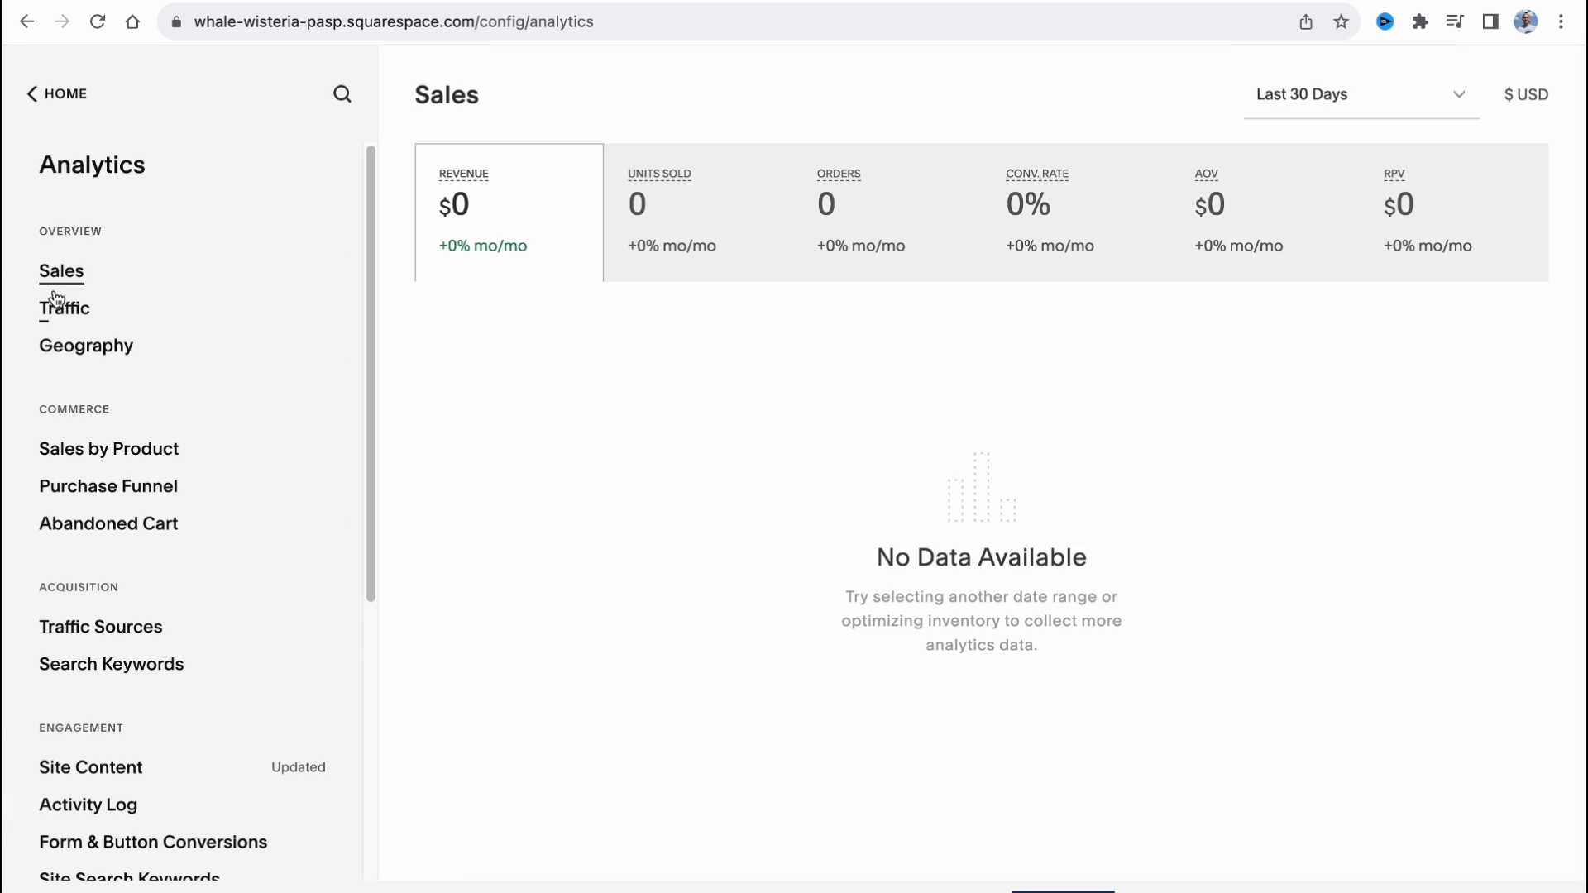
{"action": "left_click", "coordinate": [67, 318]}
{"action": "left_click", "coordinate": [74, 358]}
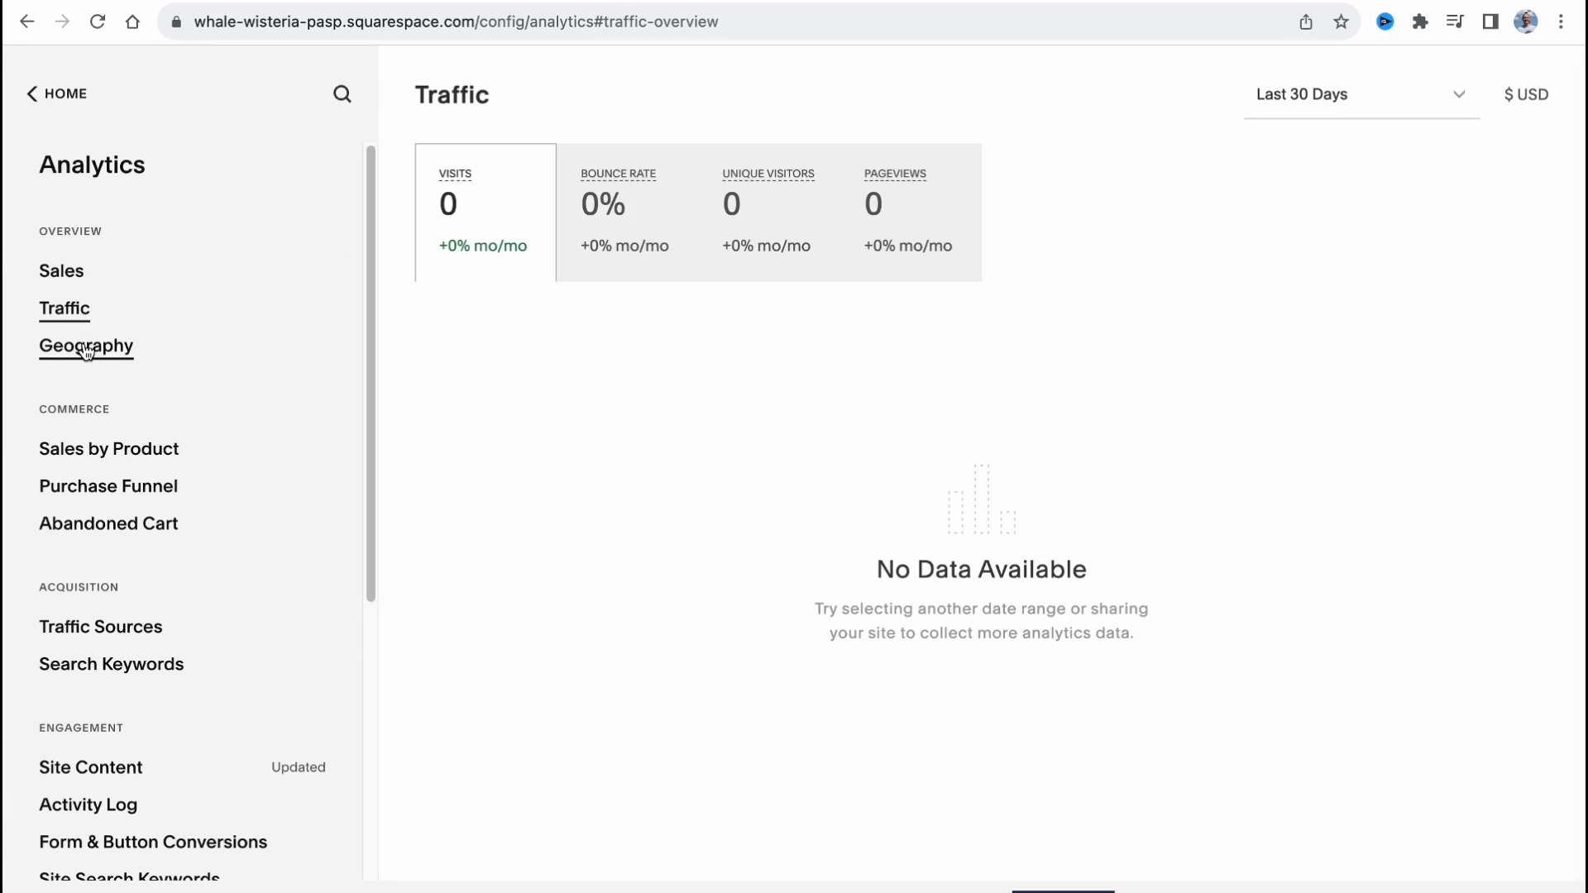
{"action": "left_click", "coordinate": [140, 443]}
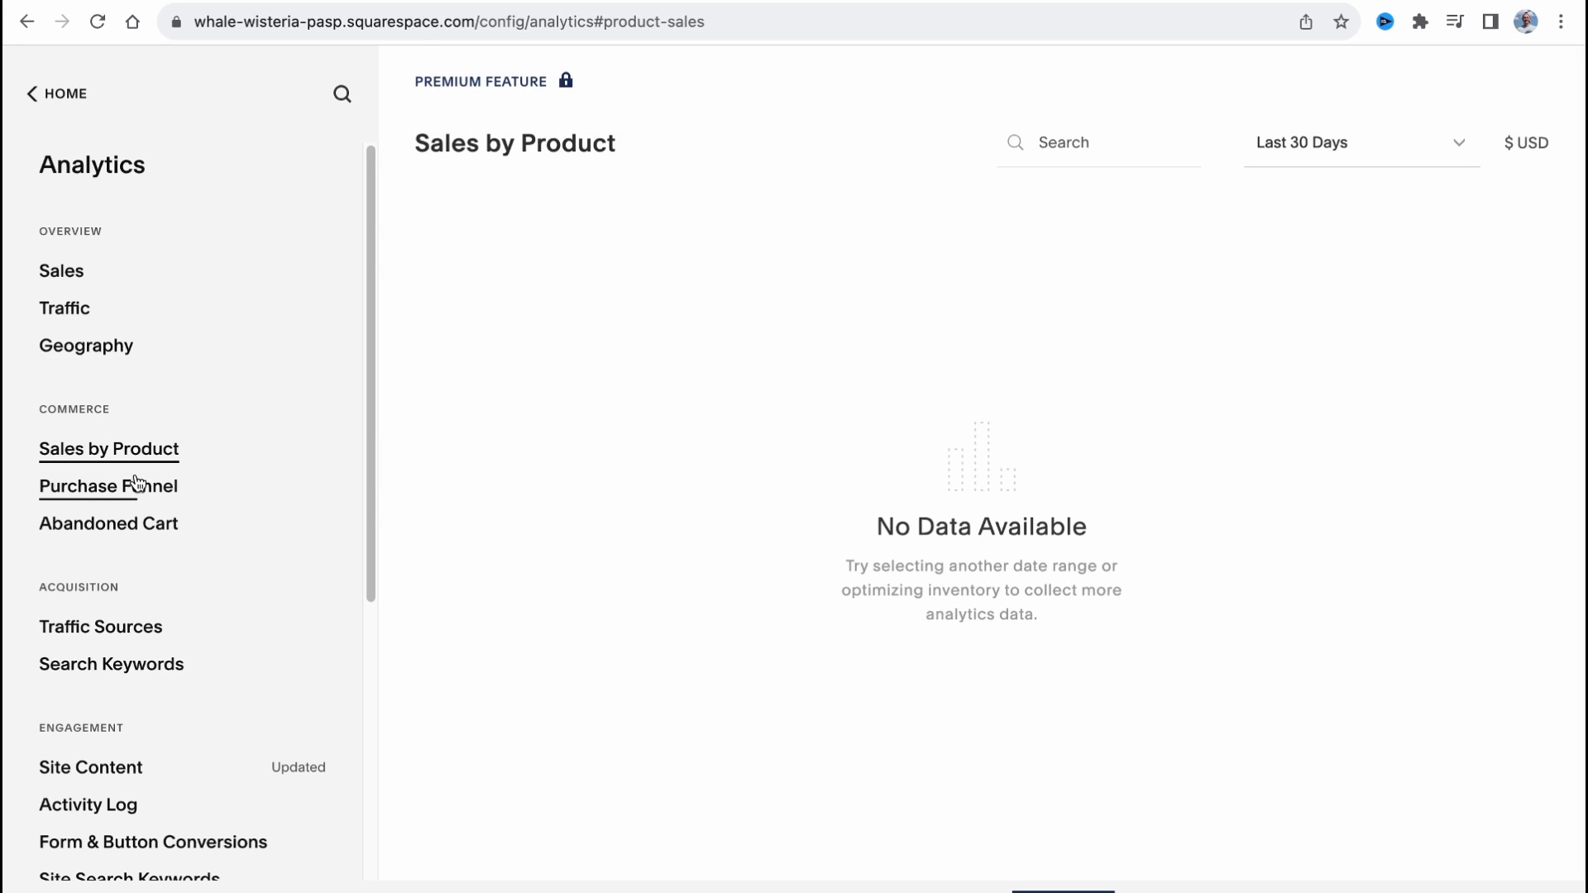
{"action": "left_click", "coordinate": [143, 481]}
{"action": "left_click", "coordinate": [43, 105]}
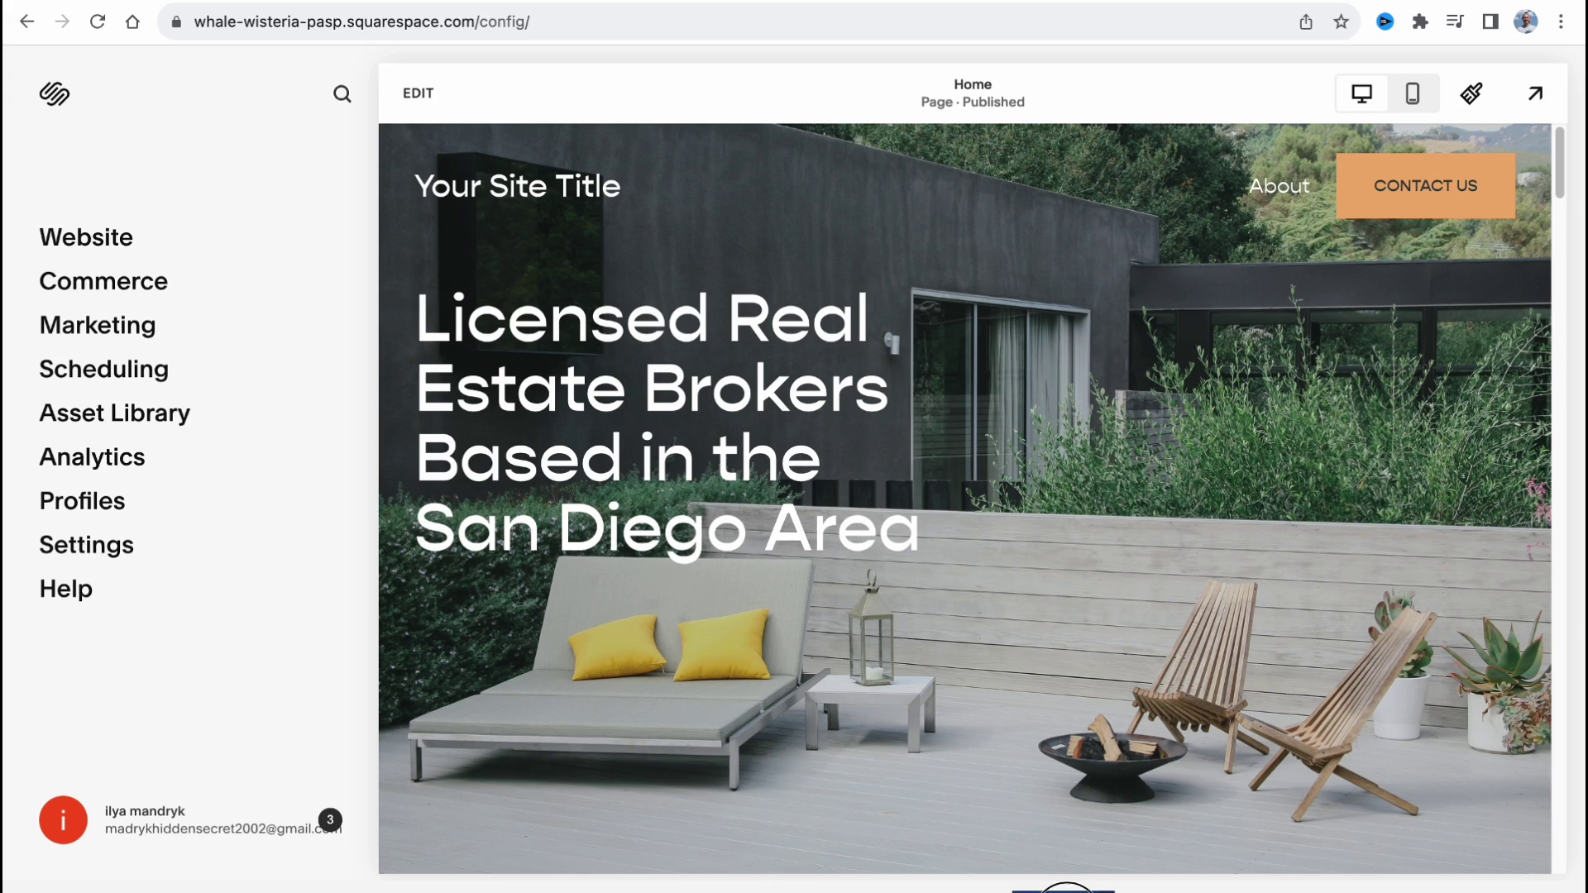
Step: Show plan prices with monthly billing, after briefly comparing annual billing
{"action": "left_click", "coordinate": [1001, 819]}
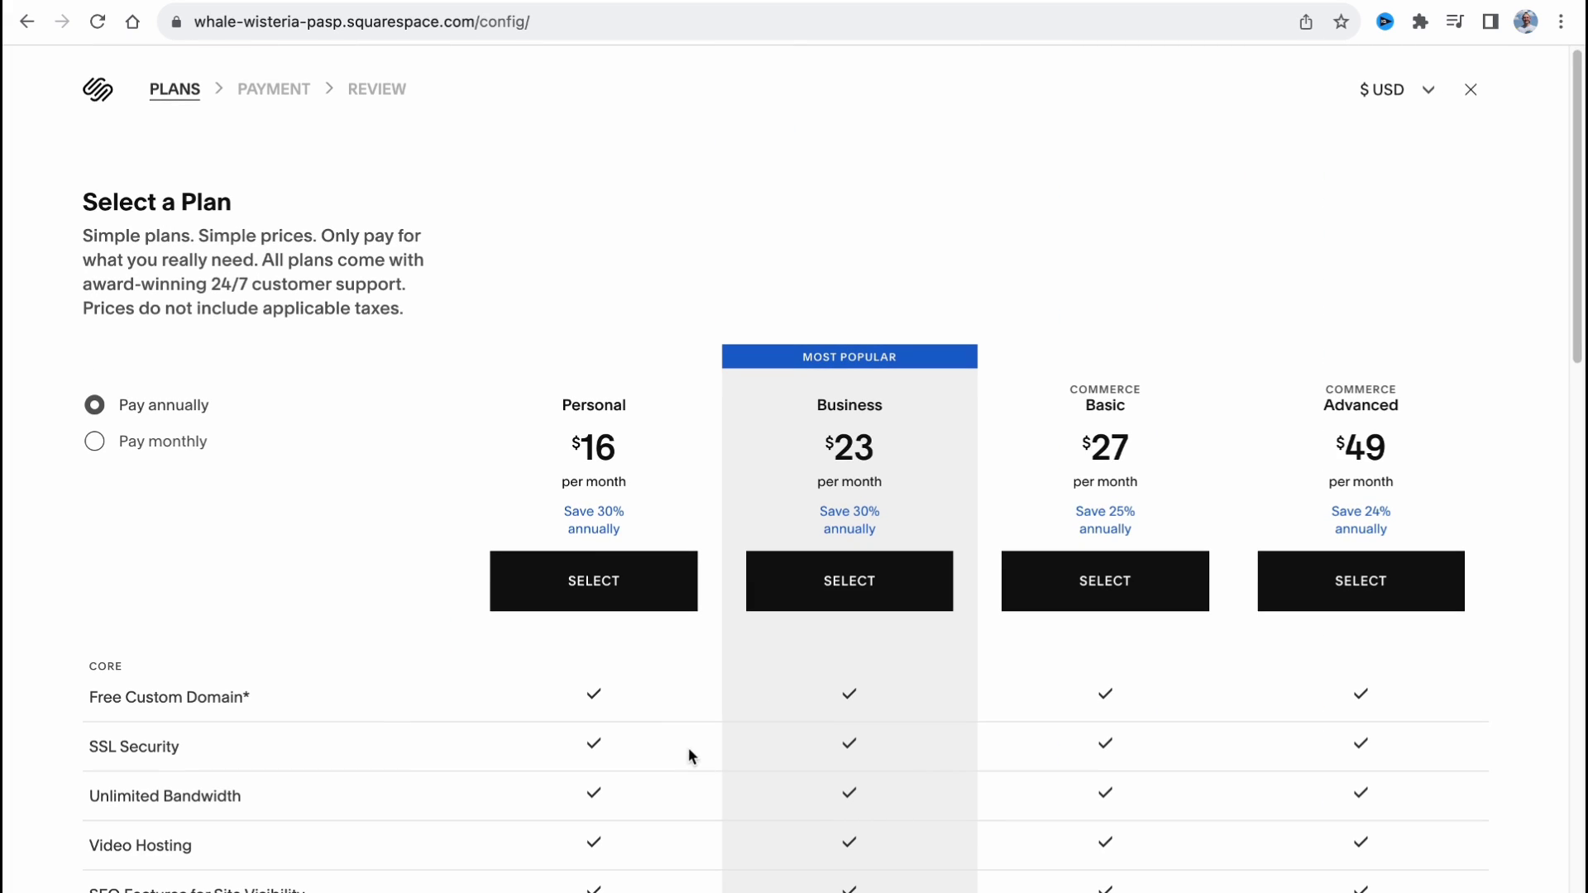
{"action": "scroll", "coordinate": [742, 194], "scroll_direction": "down", "scroll_amount": 1}
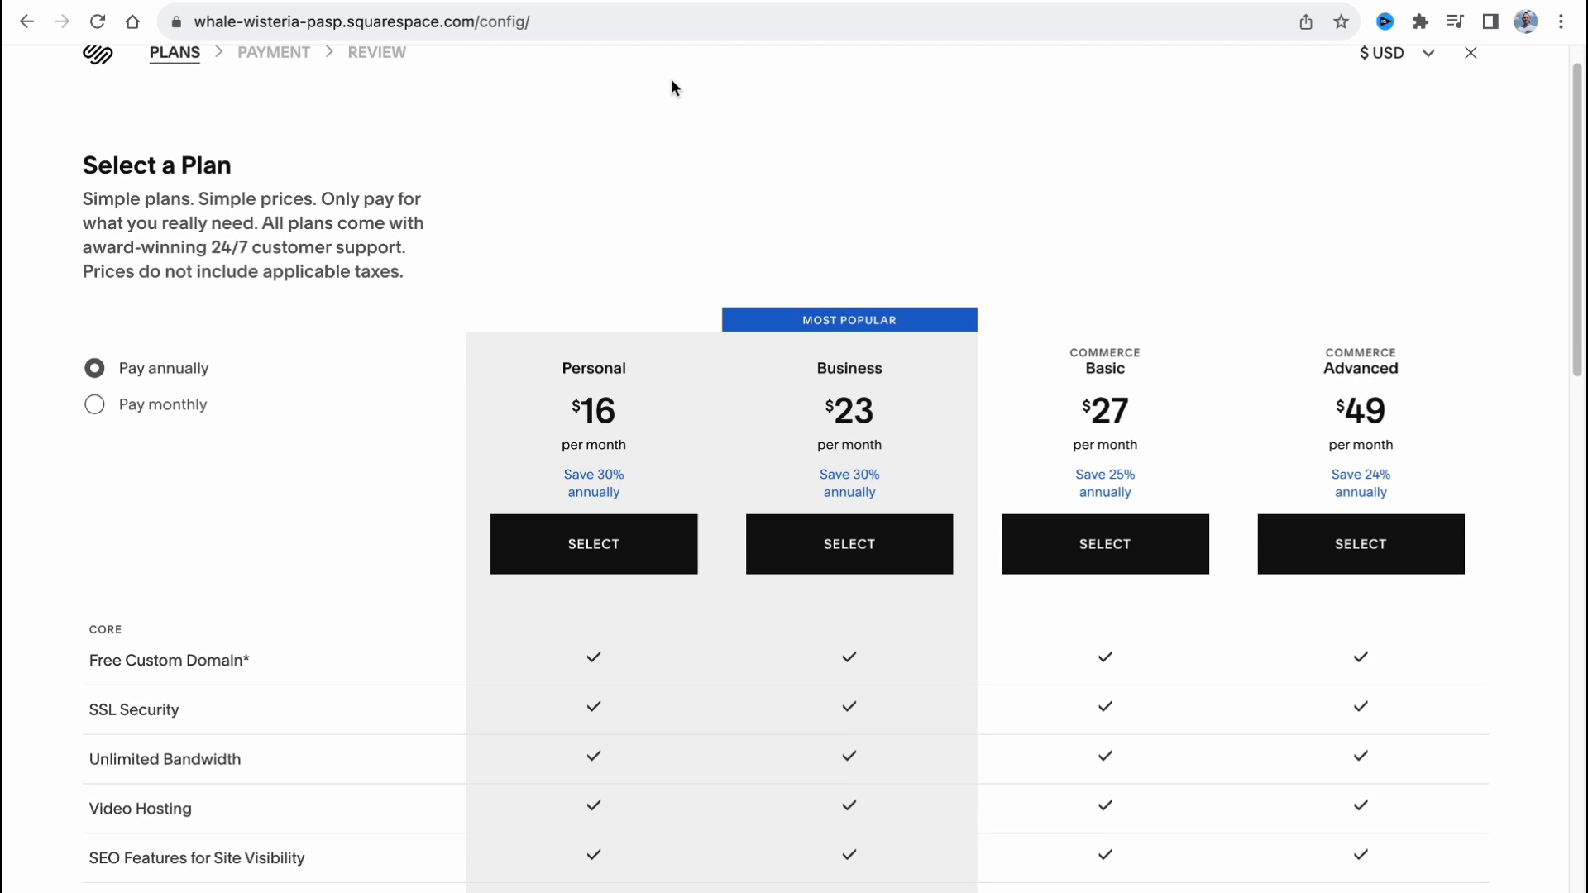
{"action": "left_click", "coordinate": [98, 399]}
{"action": "left_click", "coordinate": [101, 402]}
{"action": "left_click", "coordinate": [108, 404]}
Step: Scroll through the plan feature comparison, highlighting the 3% and 0% product transaction fees
{"action": "scroll", "coordinate": [469, 357], "scroll_direction": "down", "scroll_amount": 3}
{"action": "scroll", "coordinate": [430, 374], "scroll_direction": "up", "scroll_amount": 3}
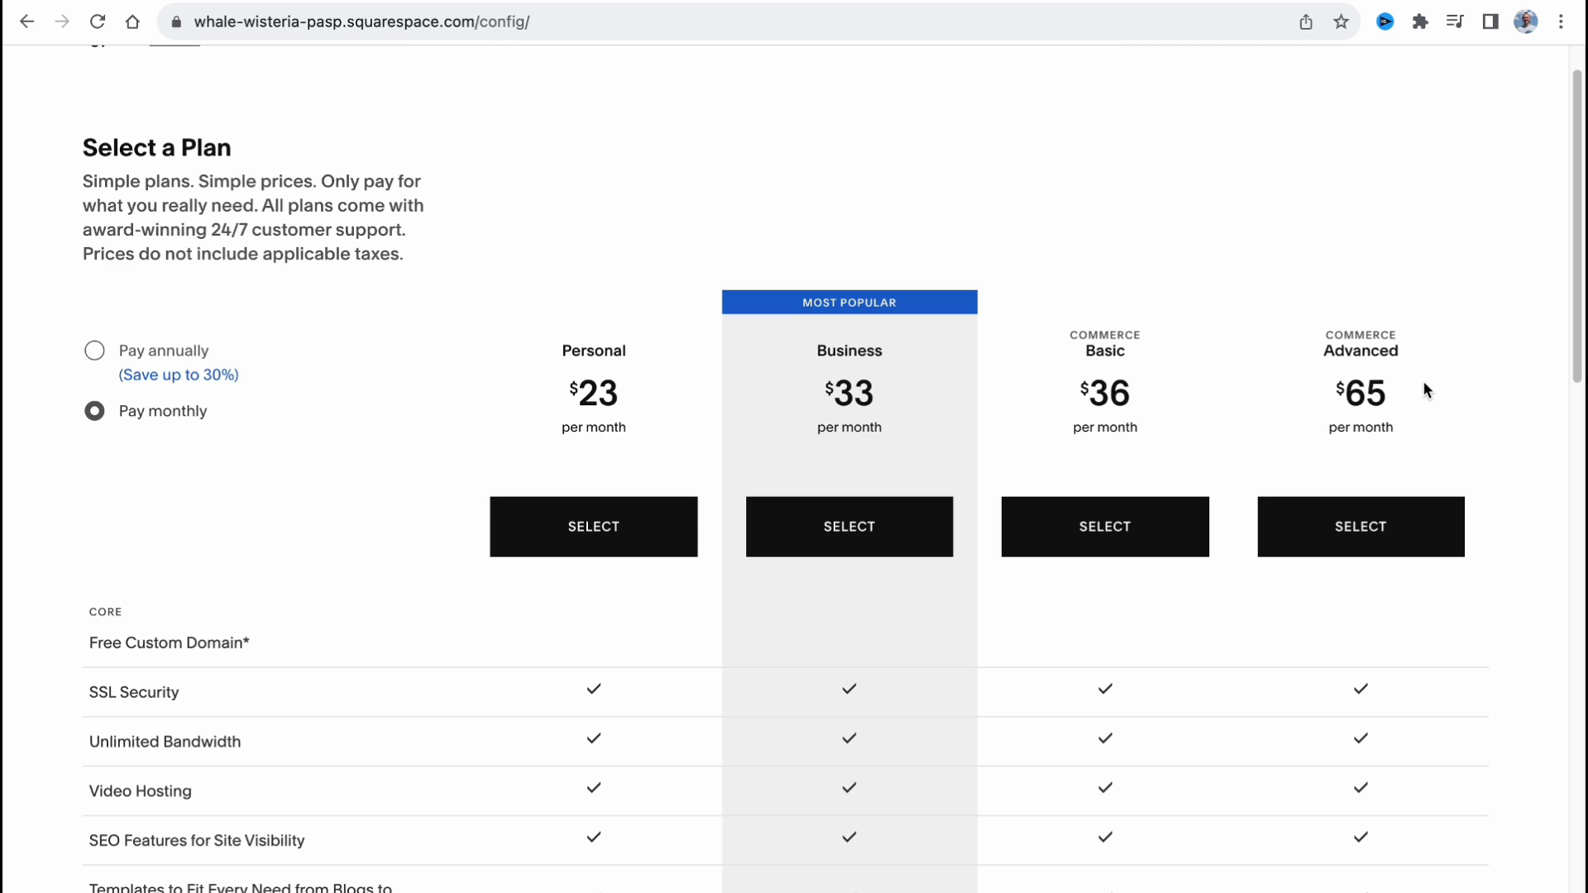
{"action": "scroll", "coordinate": [1448, 380], "scroll_direction": "down", "scroll_amount": 3}
{"action": "scroll", "coordinate": [1232, 455], "scroll_direction": "down", "scroll_amount": 1}
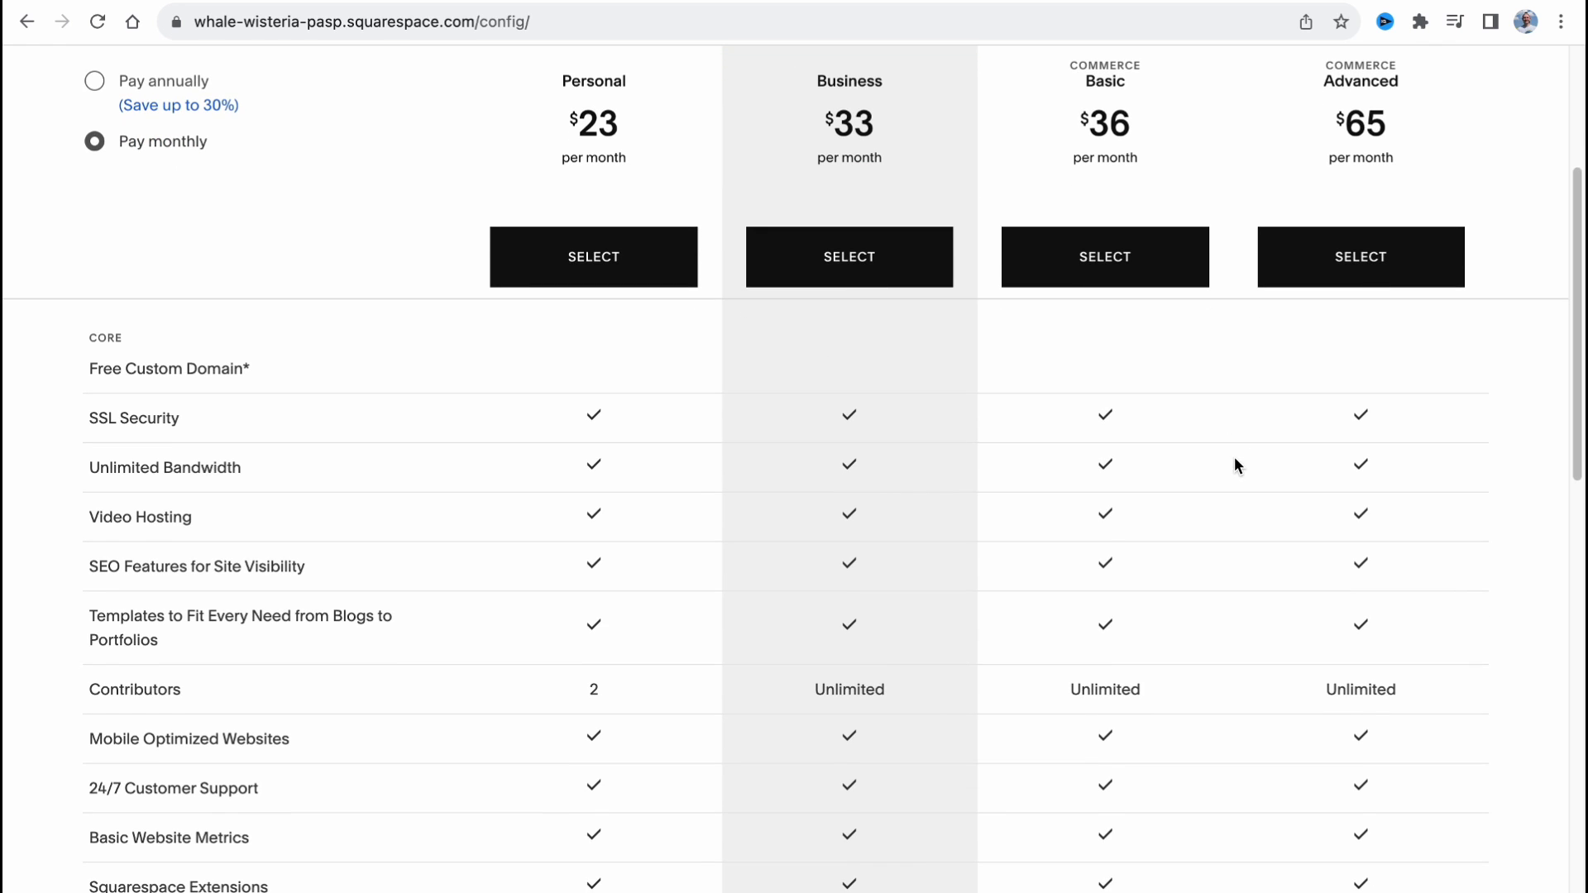
{"action": "scroll", "coordinate": [1236, 460], "scroll_direction": "down", "scroll_amount": 5}
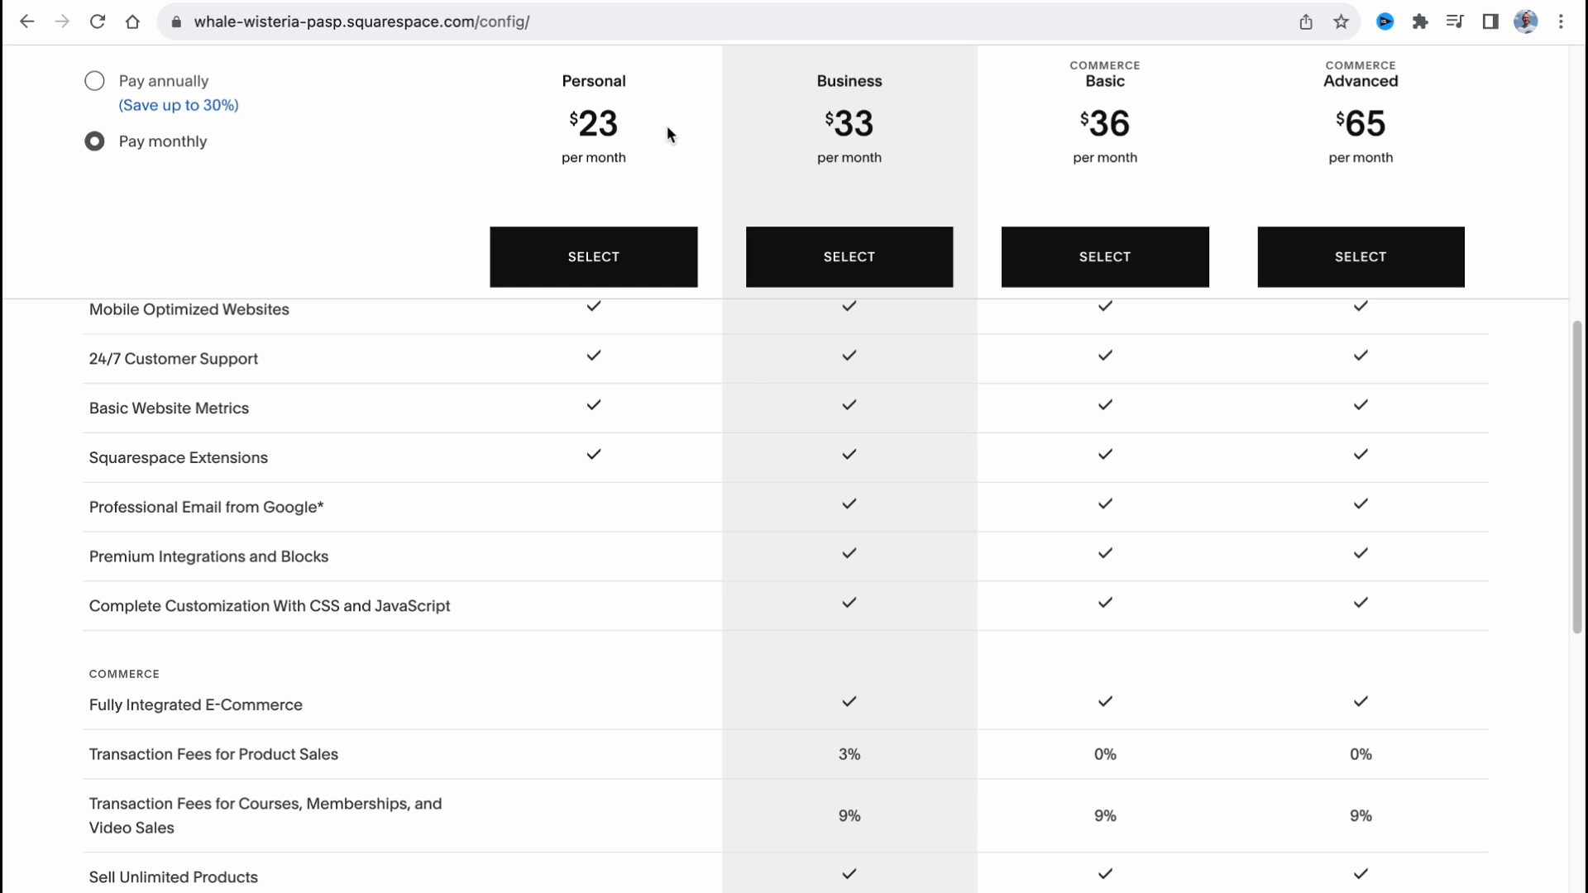
{"action": "scroll", "coordinate": [805, 168], "scroll_direction": "down", "scroll_amount": 5}
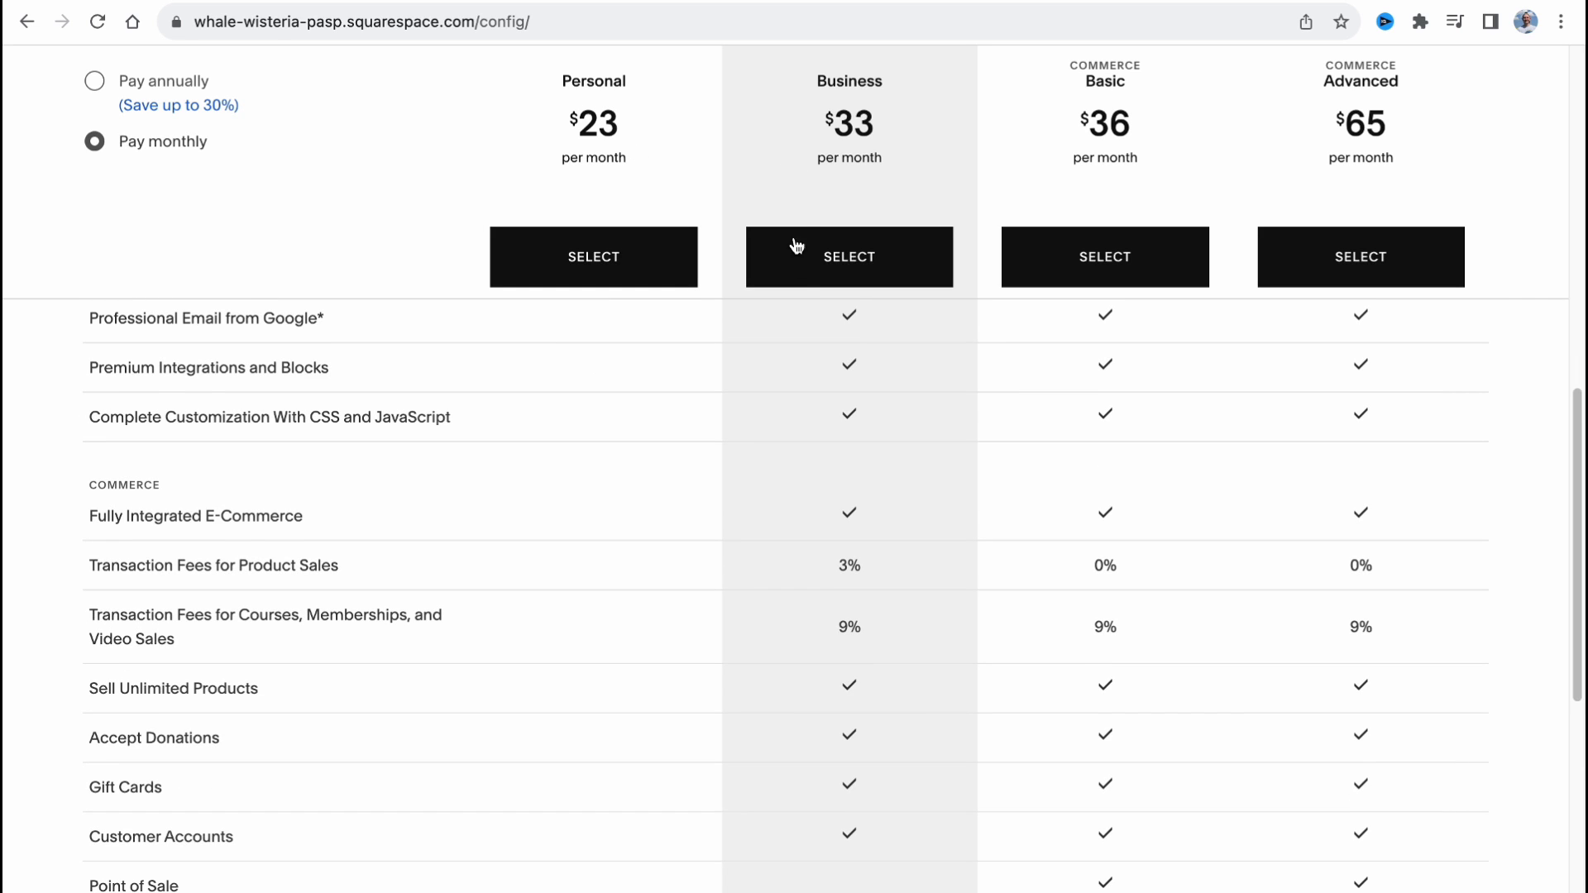
{"action": "scroll", "coordinate": [821, 403], "scroll_direction": "up", "scroll_amount": 2}
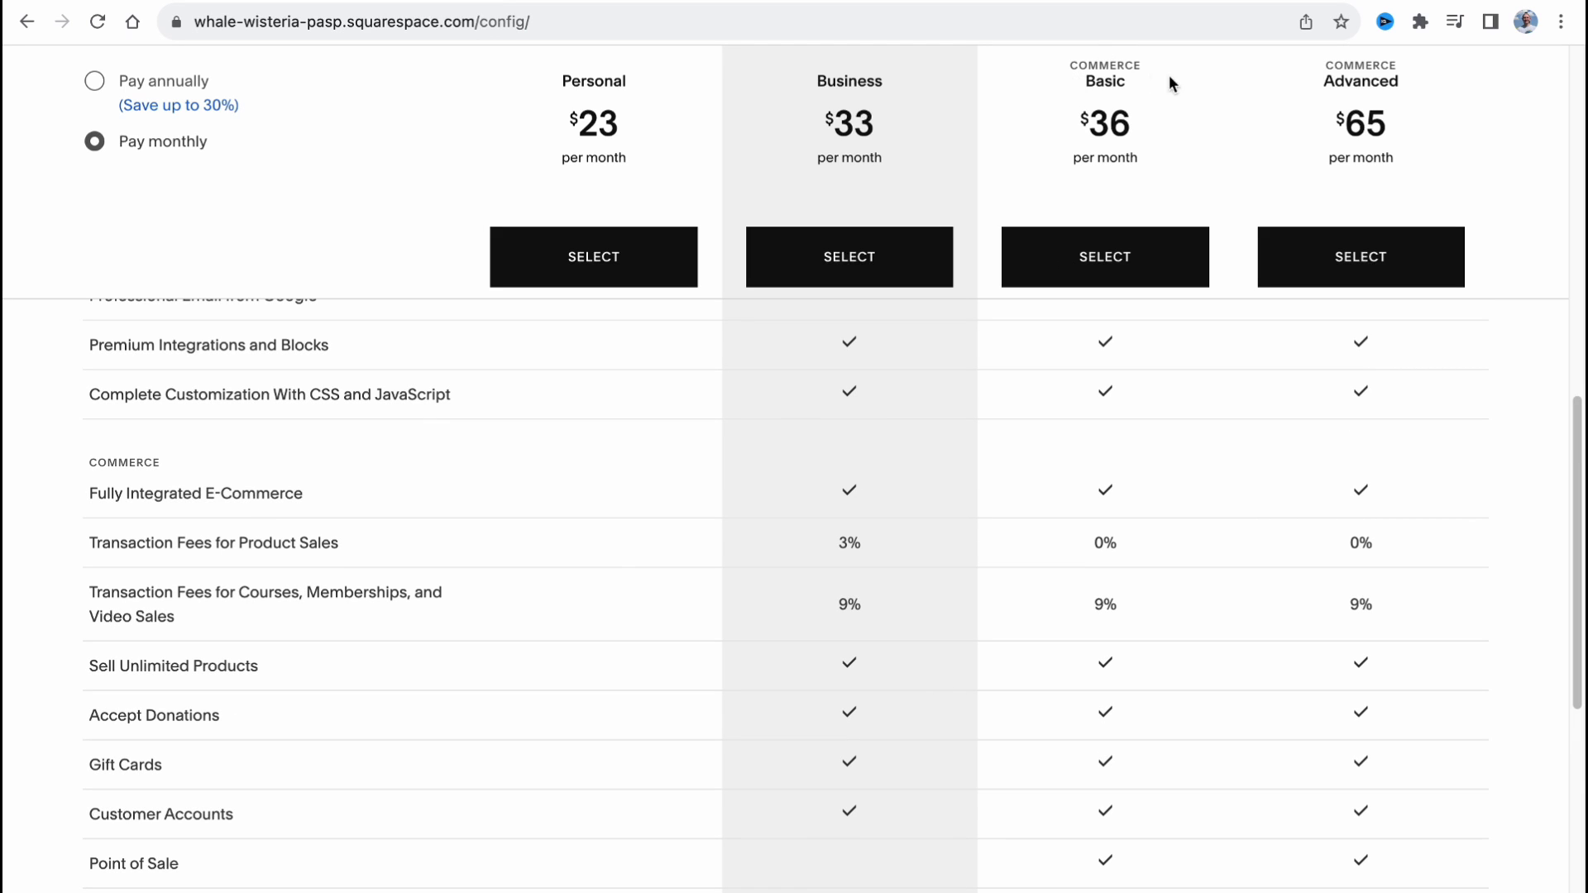
{"action": "left_click_drag", "start_coordinate": [829, 542], "coordinate": [1457, 523]}
{"action": "scroll", "coordinate": [1451, 464], "scroll_direction": "down", "scroll_amount": 5}
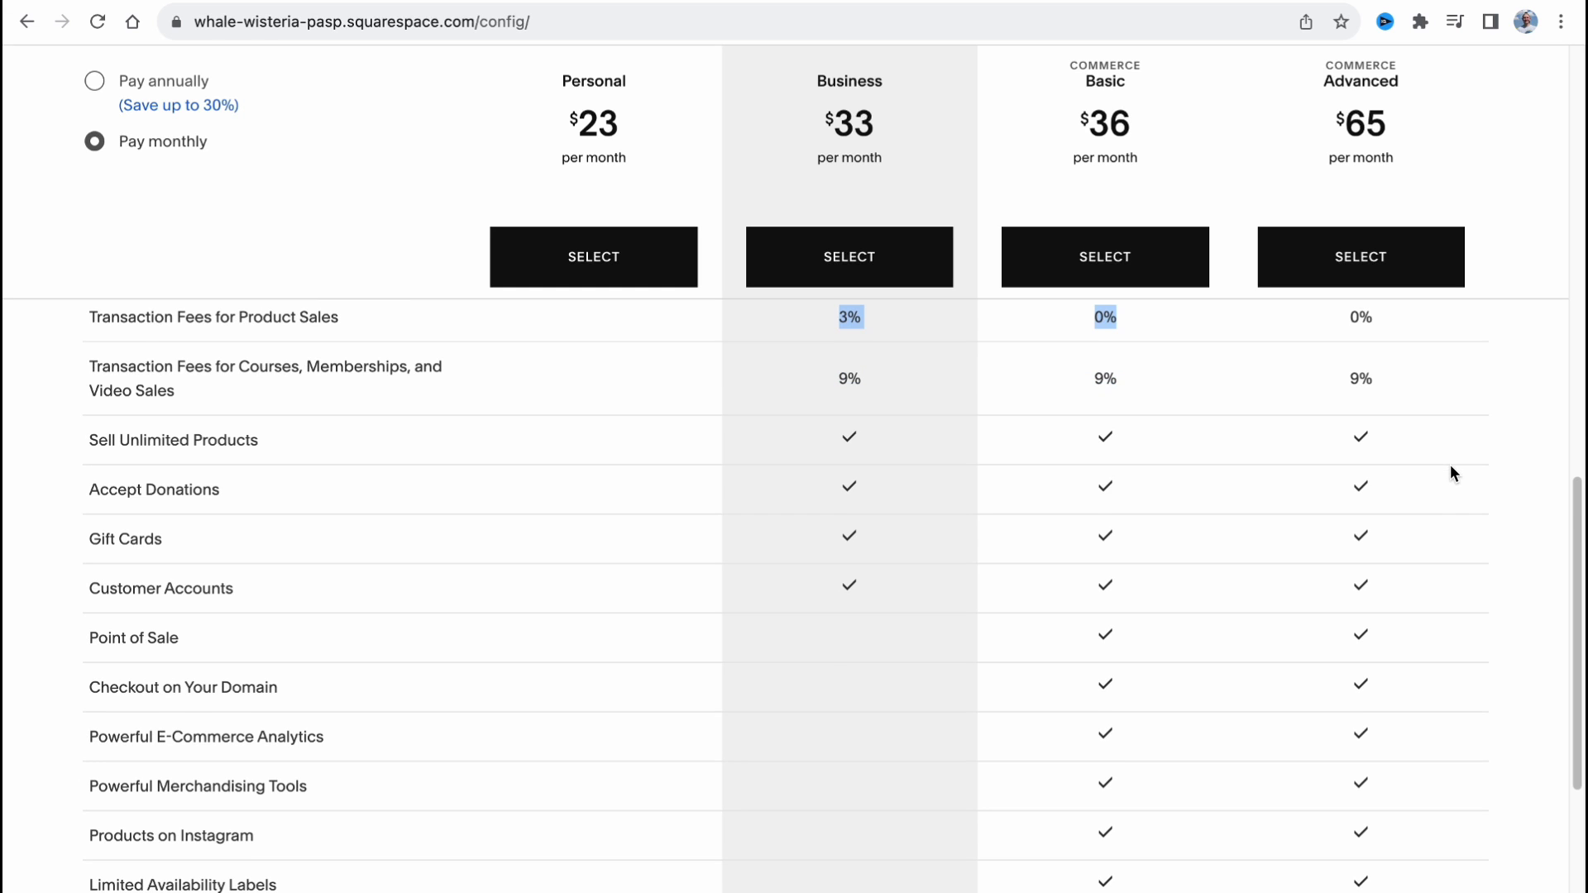
{"action": "scroll", "coordinate": [1447, 498], "scroll_direction": "up", "scroll_amount": 15}
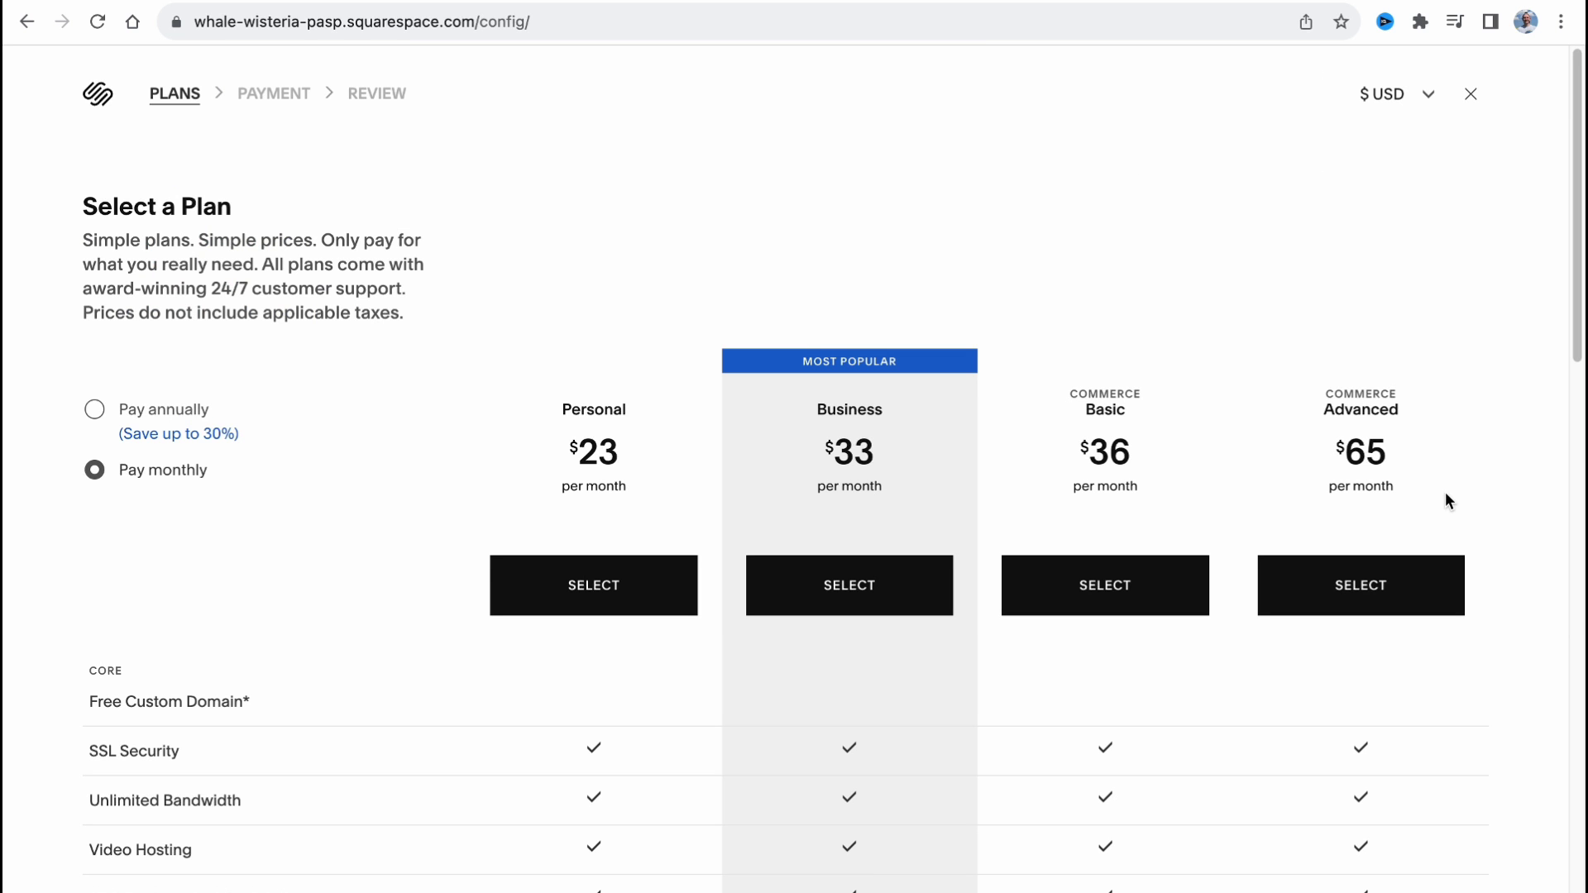
Step: Dismiss the Select a Plan pricing page to get back to the dashboard's Home page preview
{"action": "left_click", "coordinate": [1470, 96]}
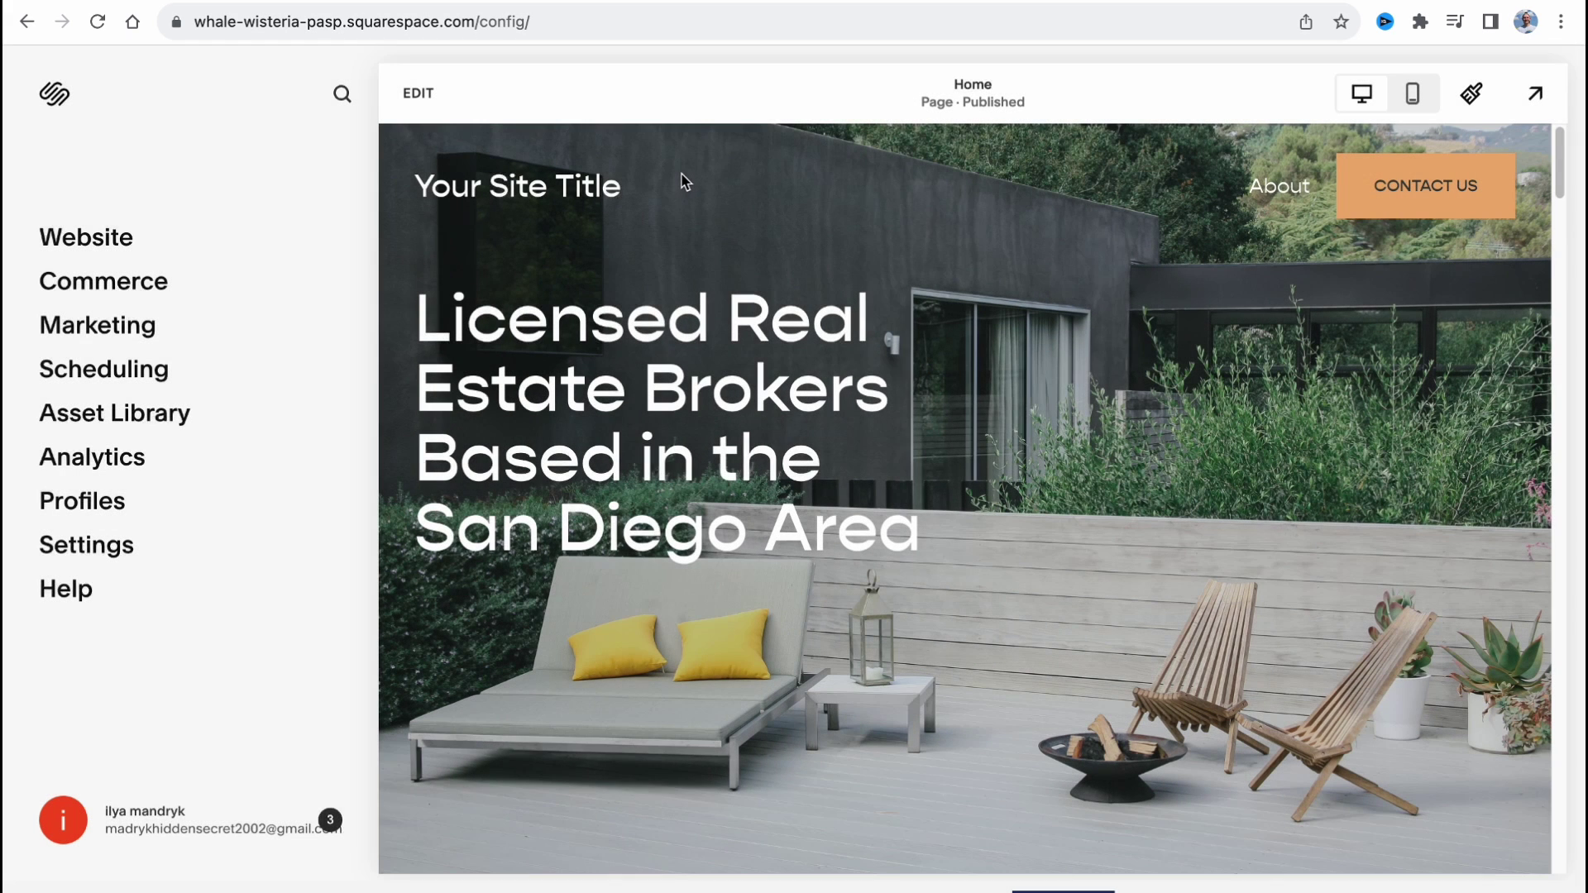